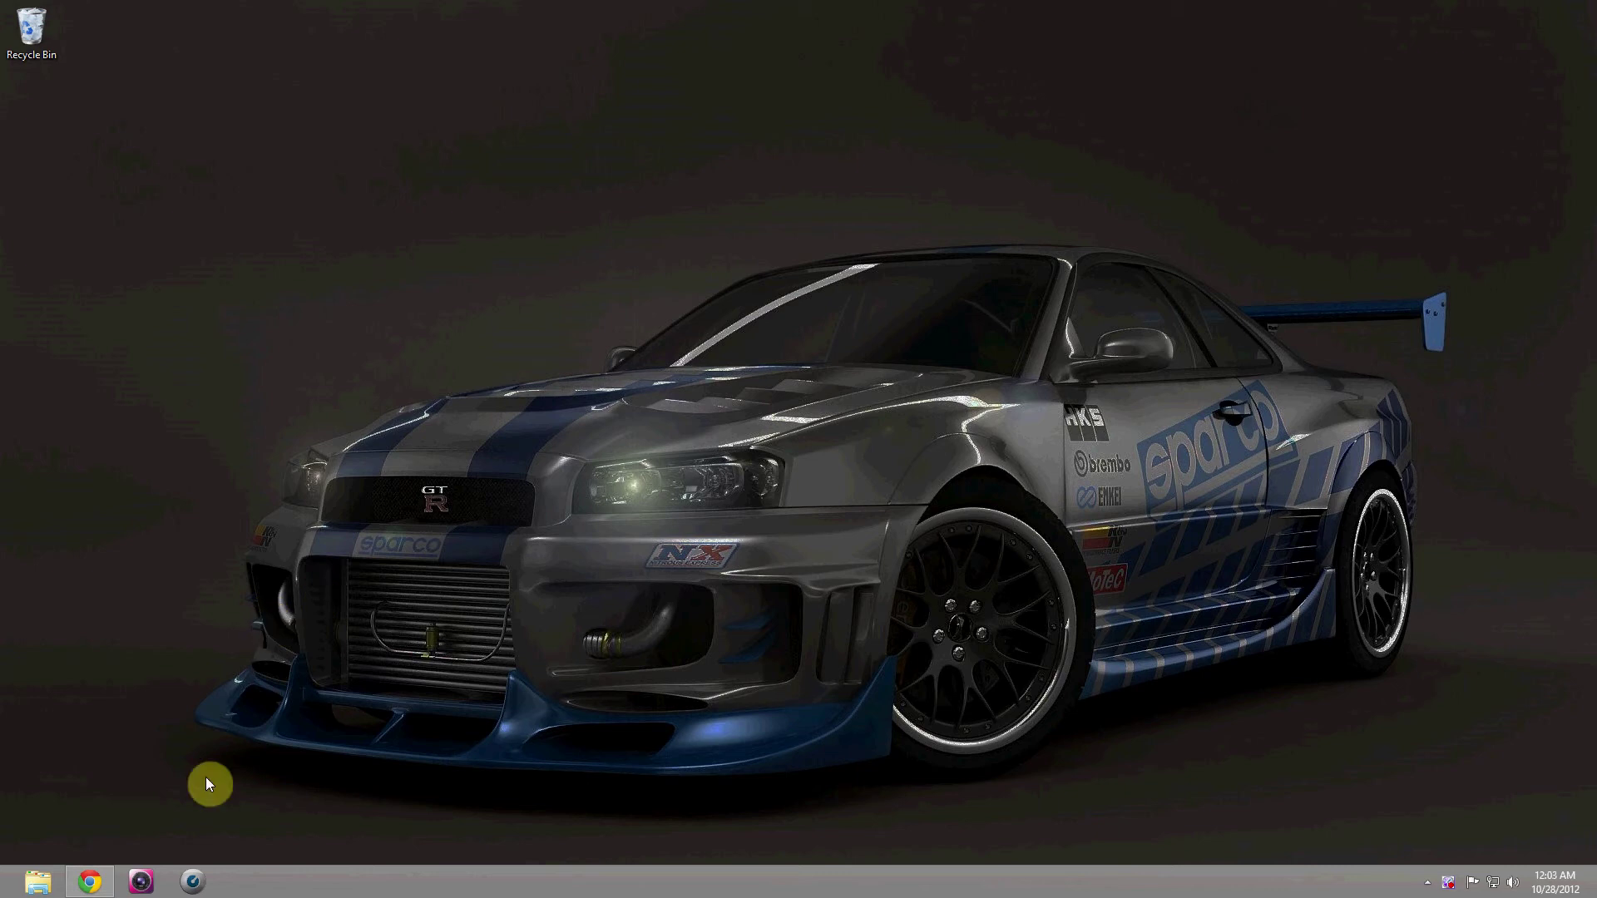
- Restore Chrome, snap it to the left and right halves, then maximize it with Win+Up
mouse_move(97, 892)
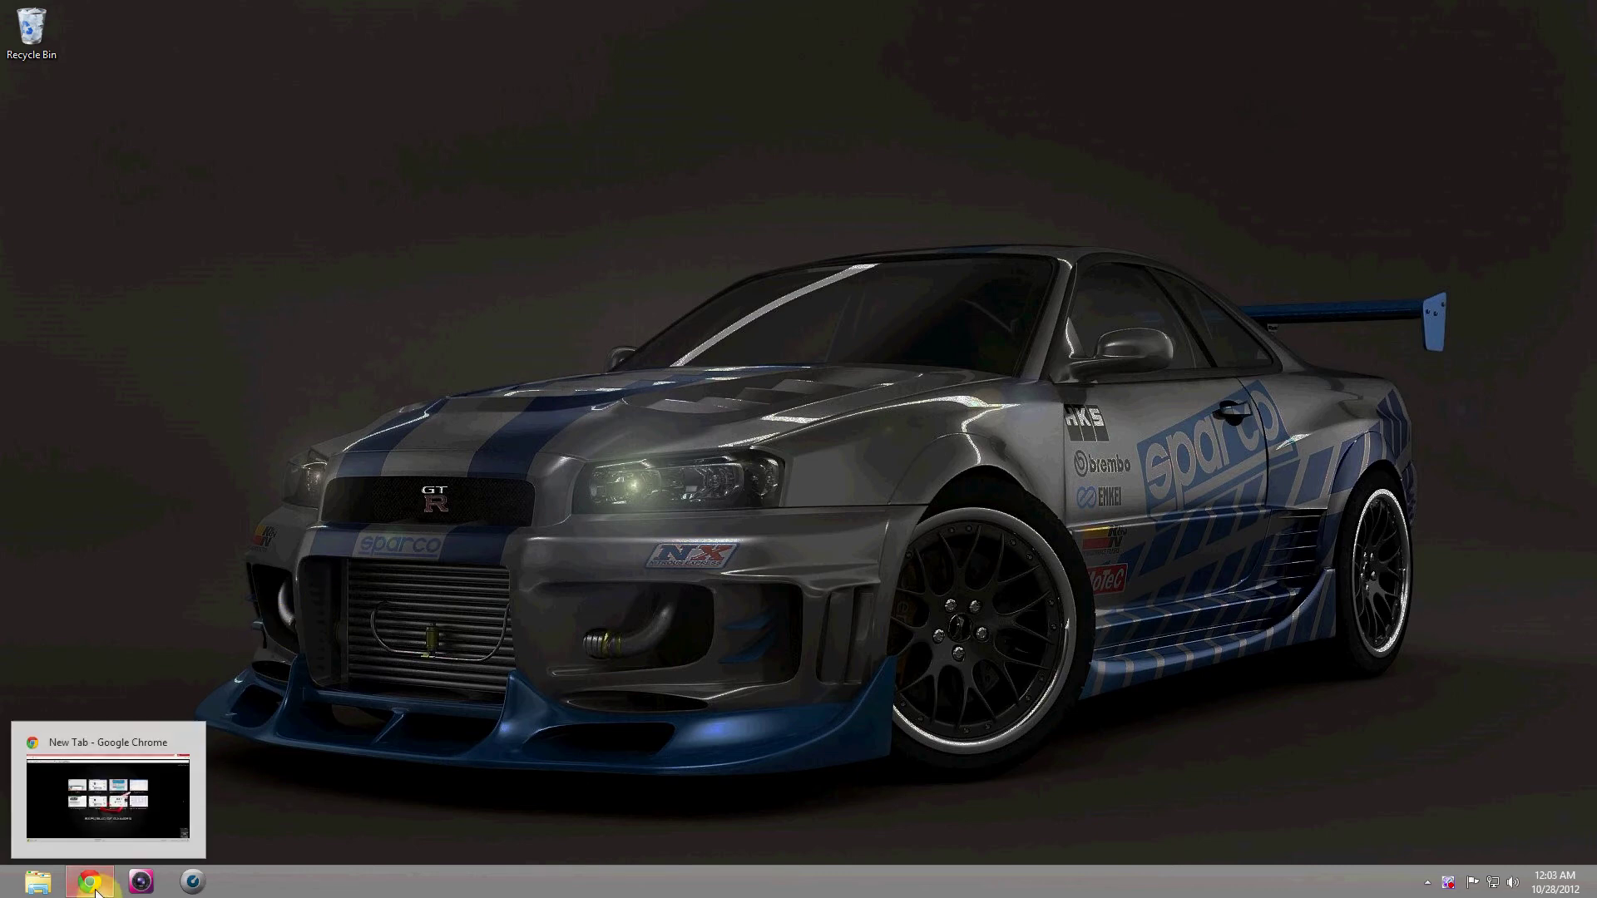
click(97, 892)
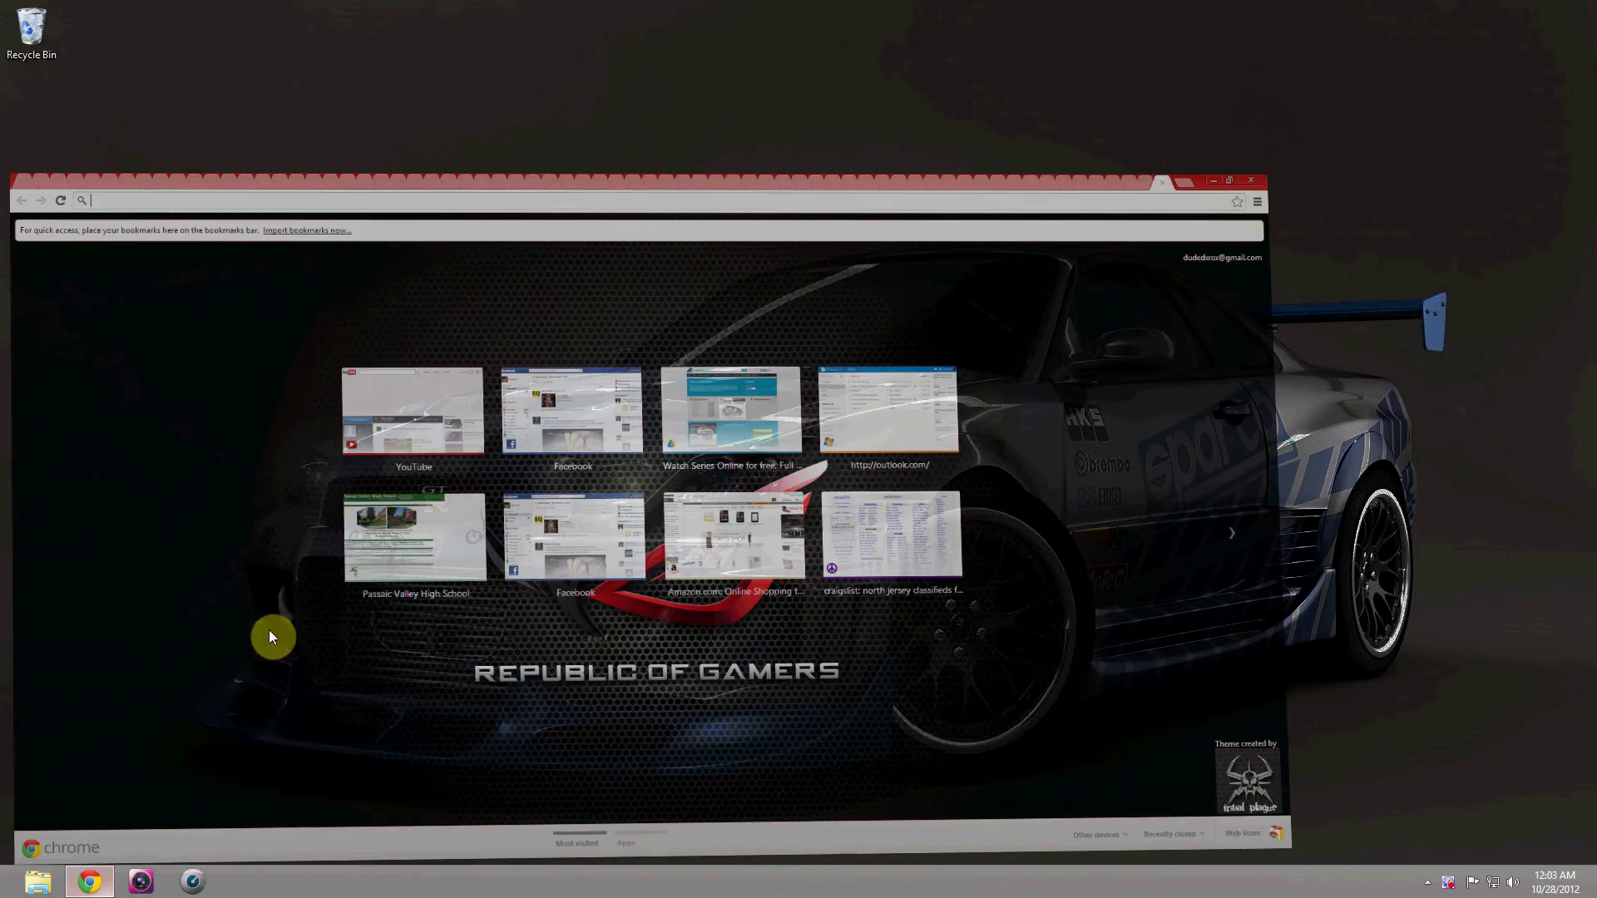
double_click(1511, 12)
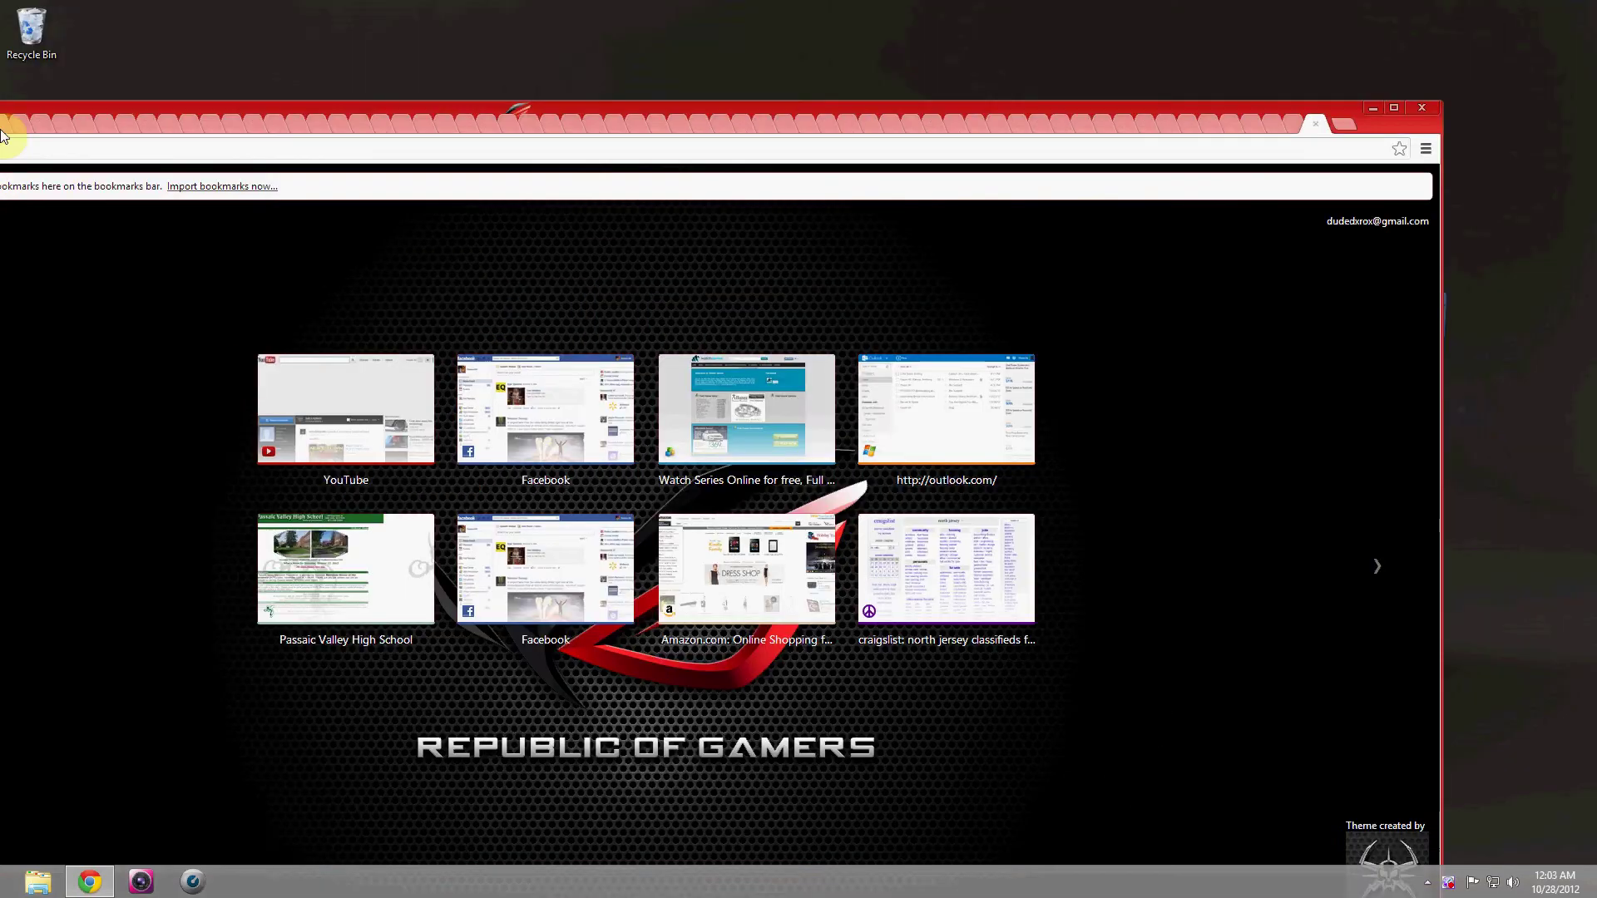
key(super+Left)
key(super+Right)
key(super+Right)
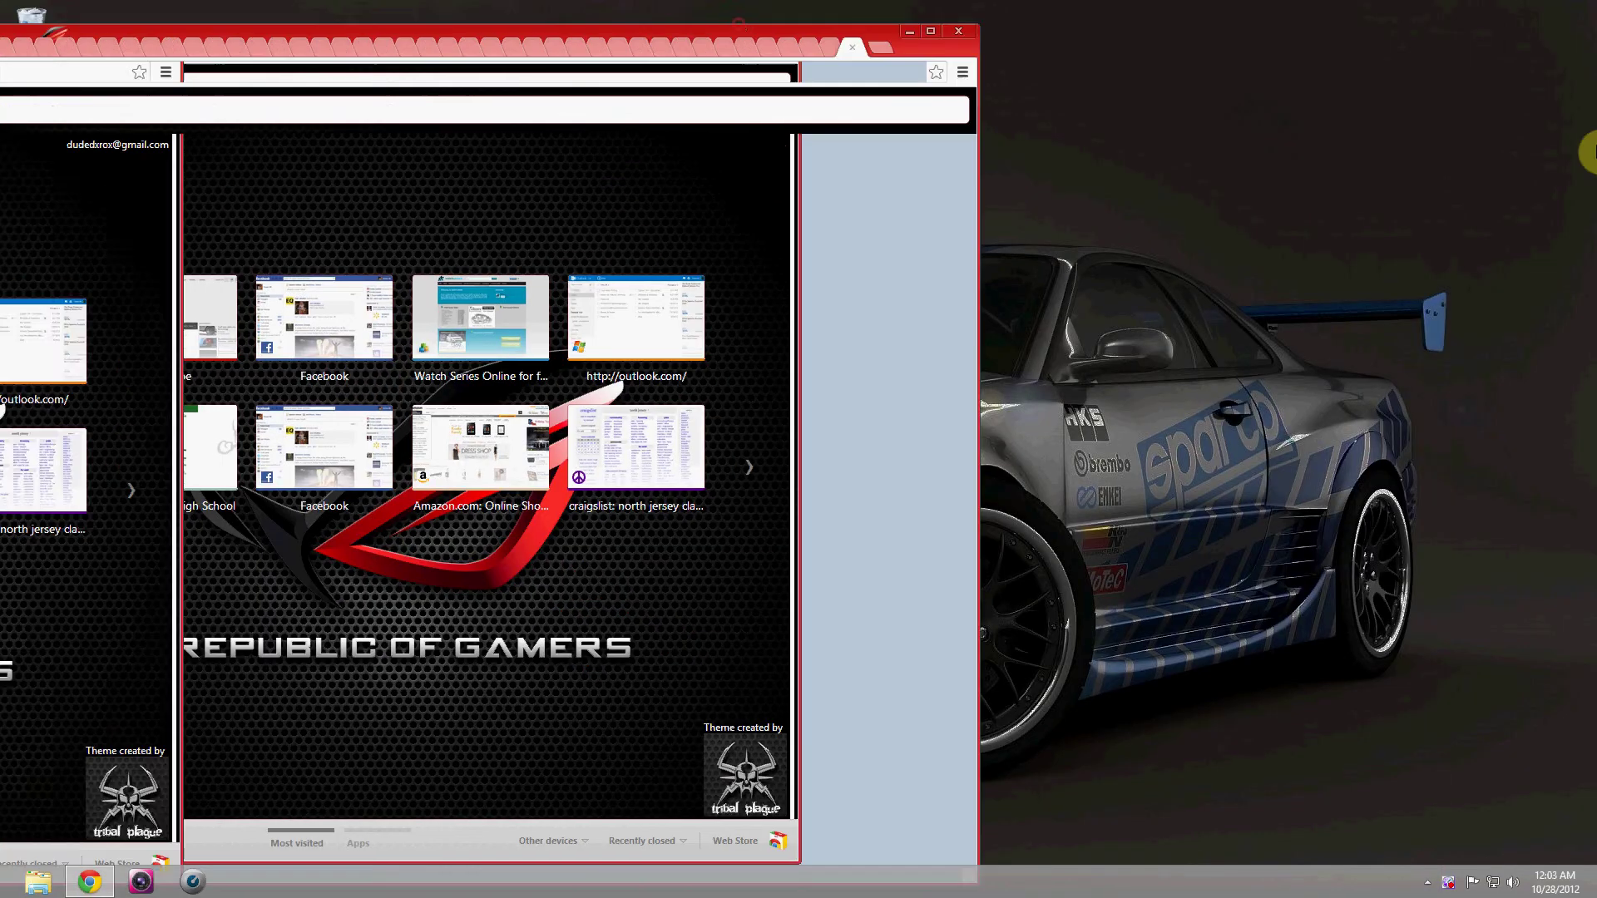
key(super+Left)
key(super+Left)
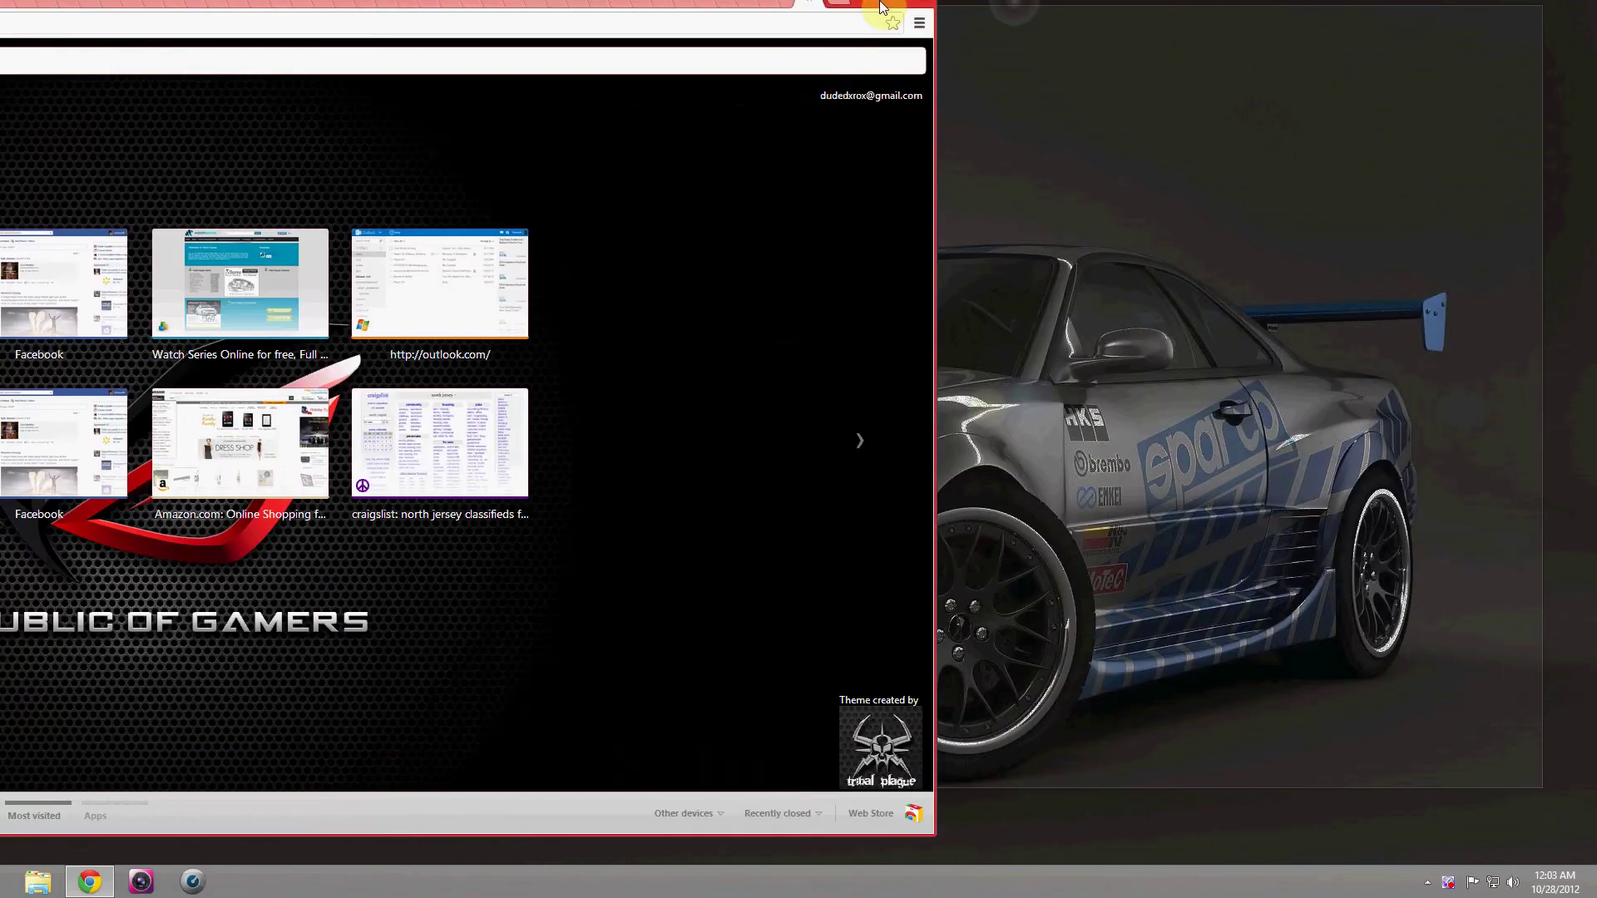
key(super+Up)
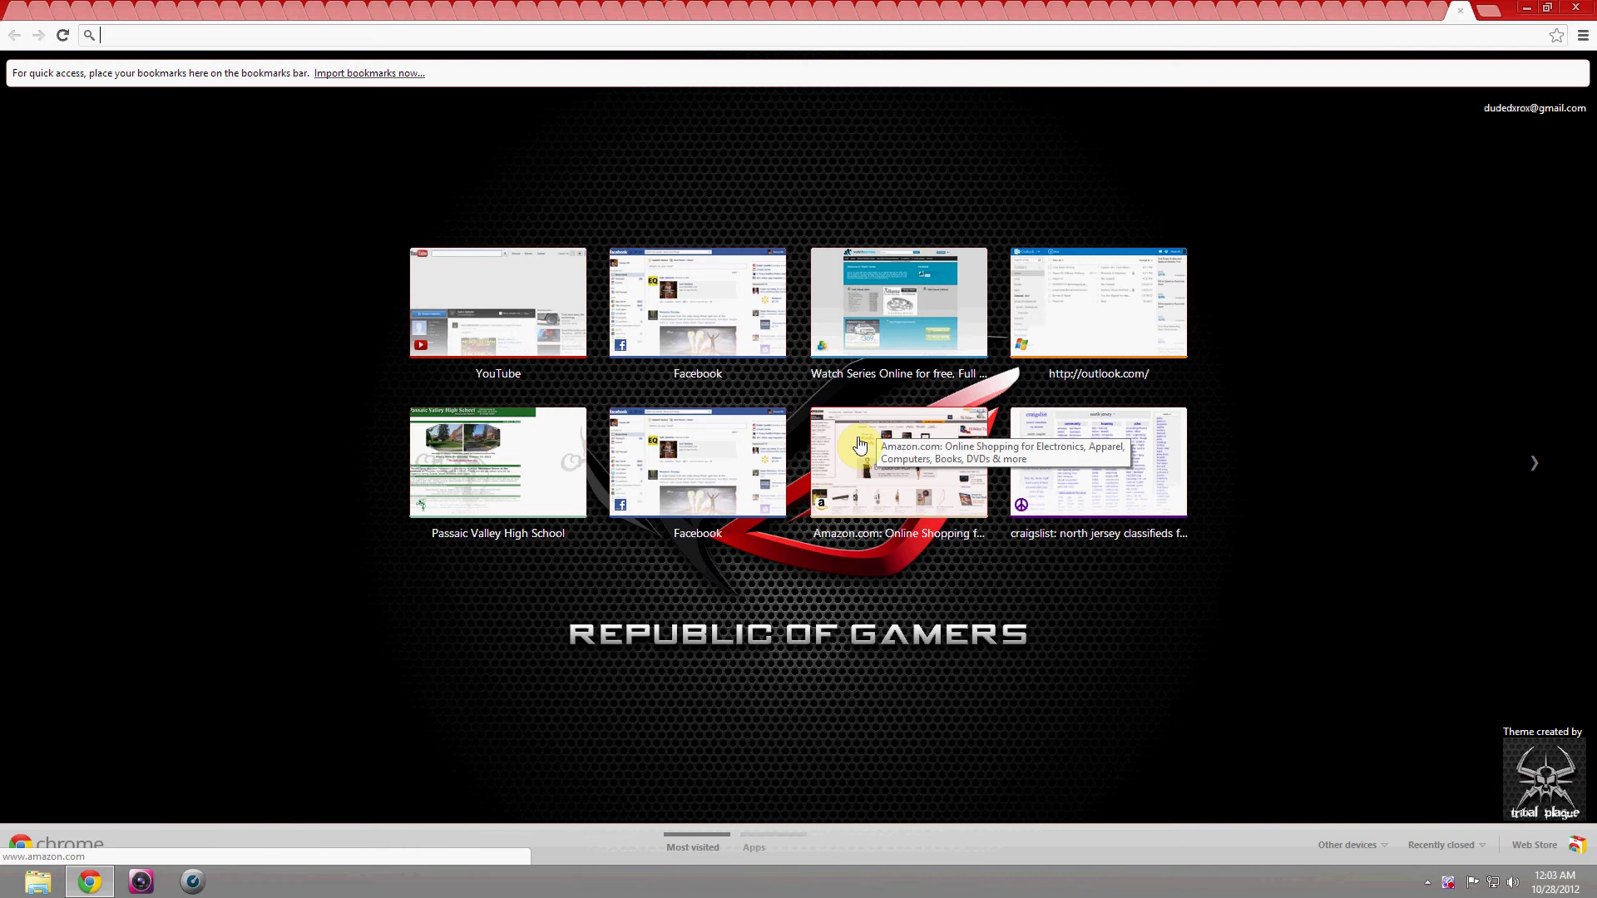
- Snap Chrome left and right again, restore it down, then drag its title bar to maximize
key(super+Left)
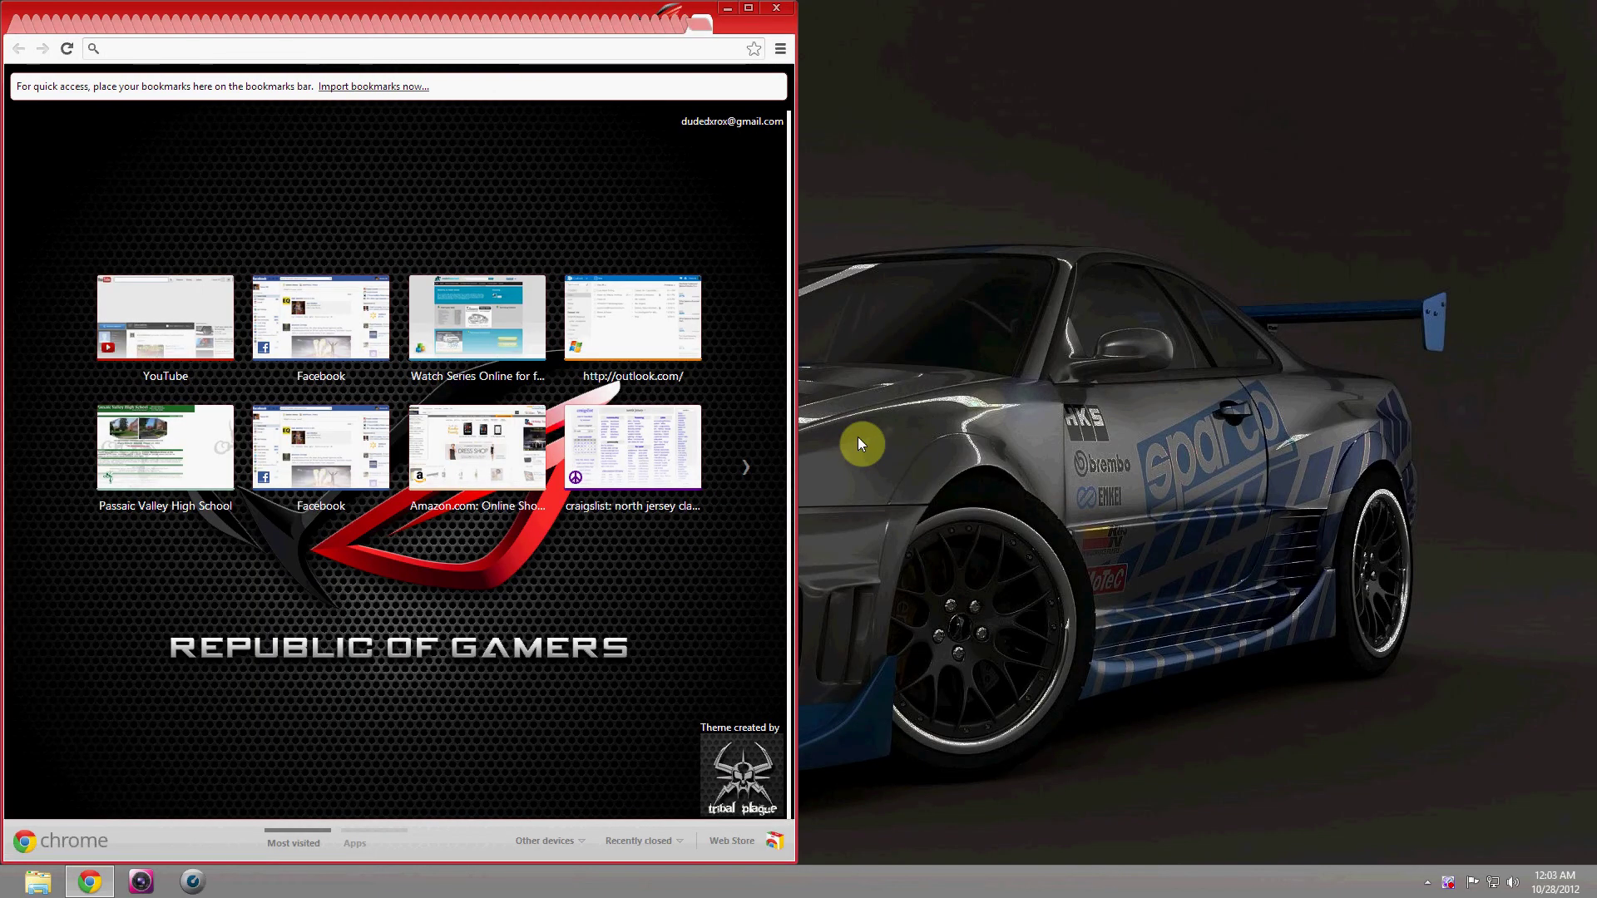
key(super+Right)
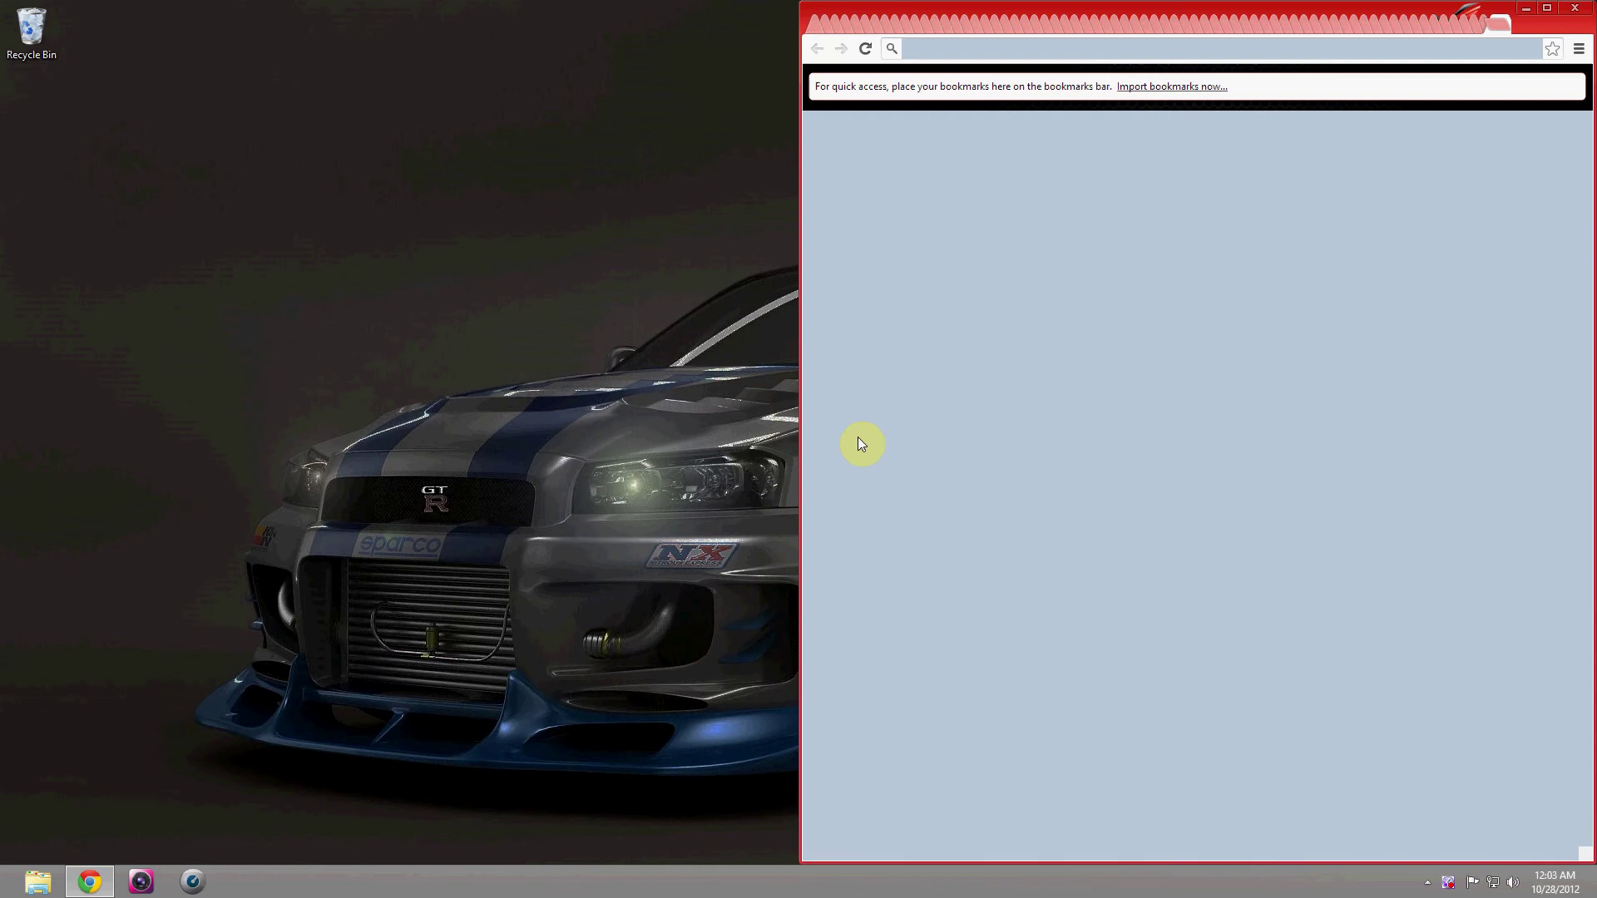
key(super+Up)
key(super+Down)
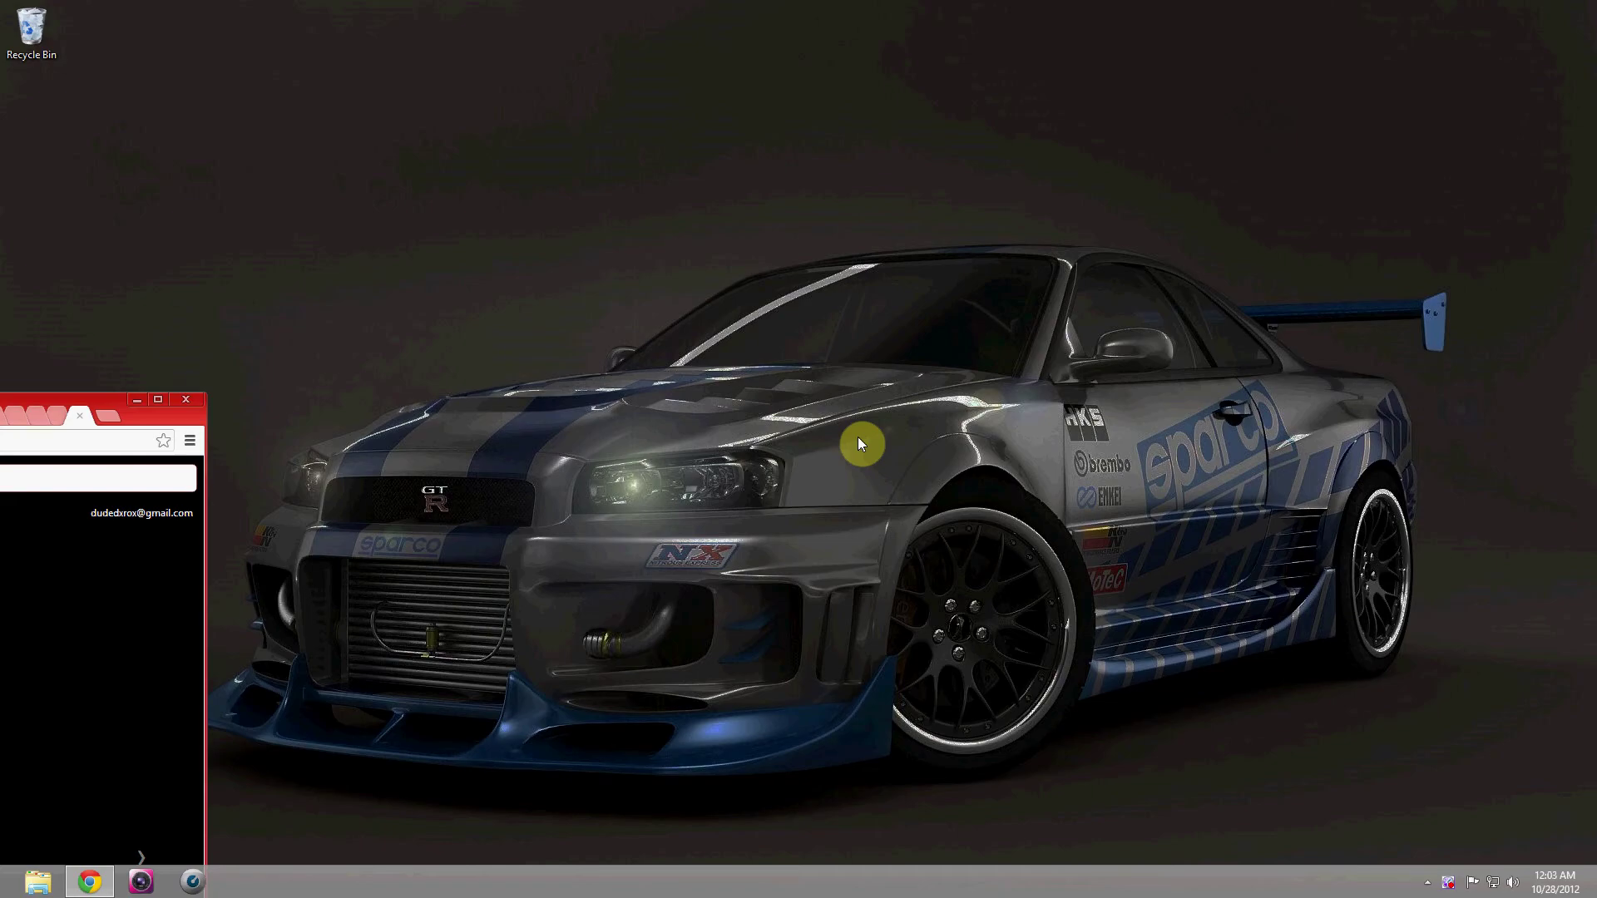
key(super+Right)
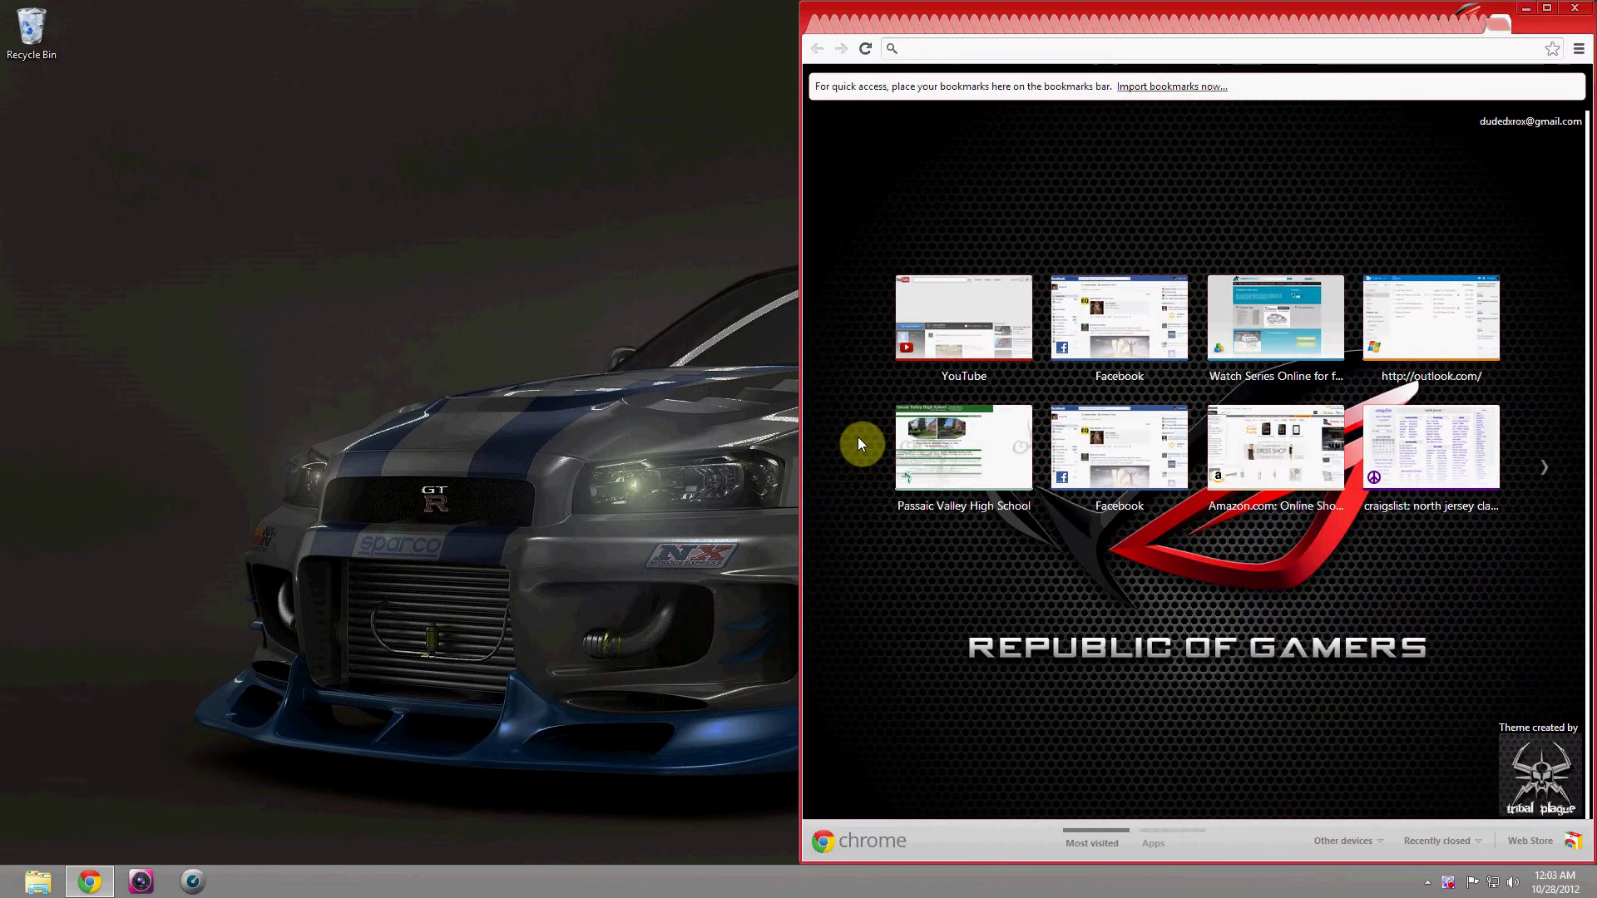
key(super+Left)
key(super+Left)
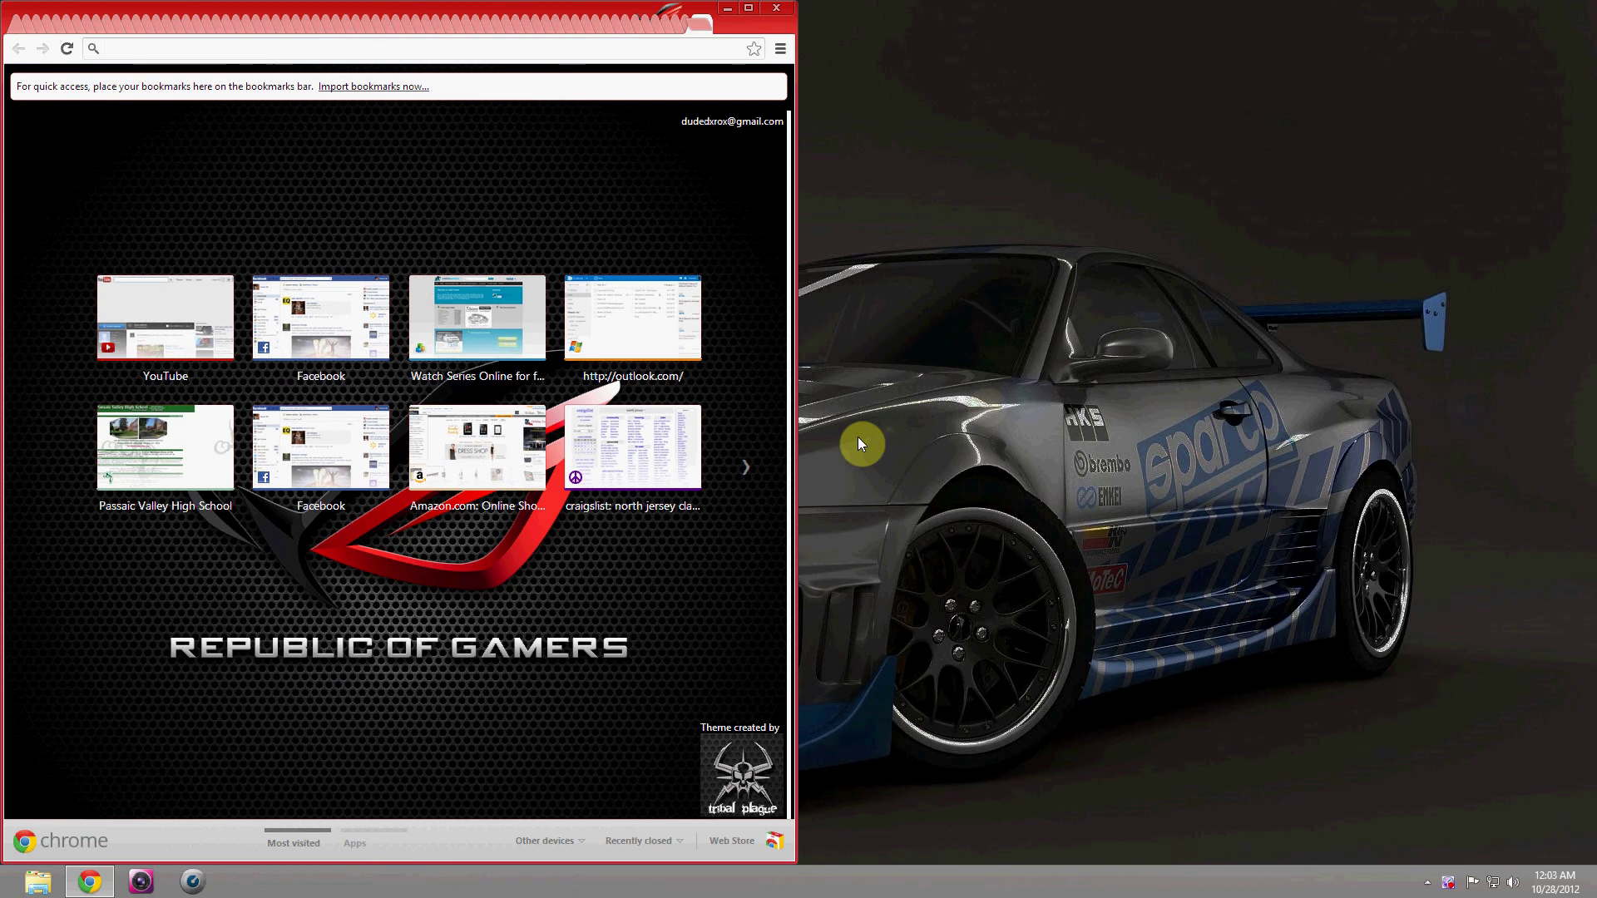
key(super+Right)
key(super+Right)
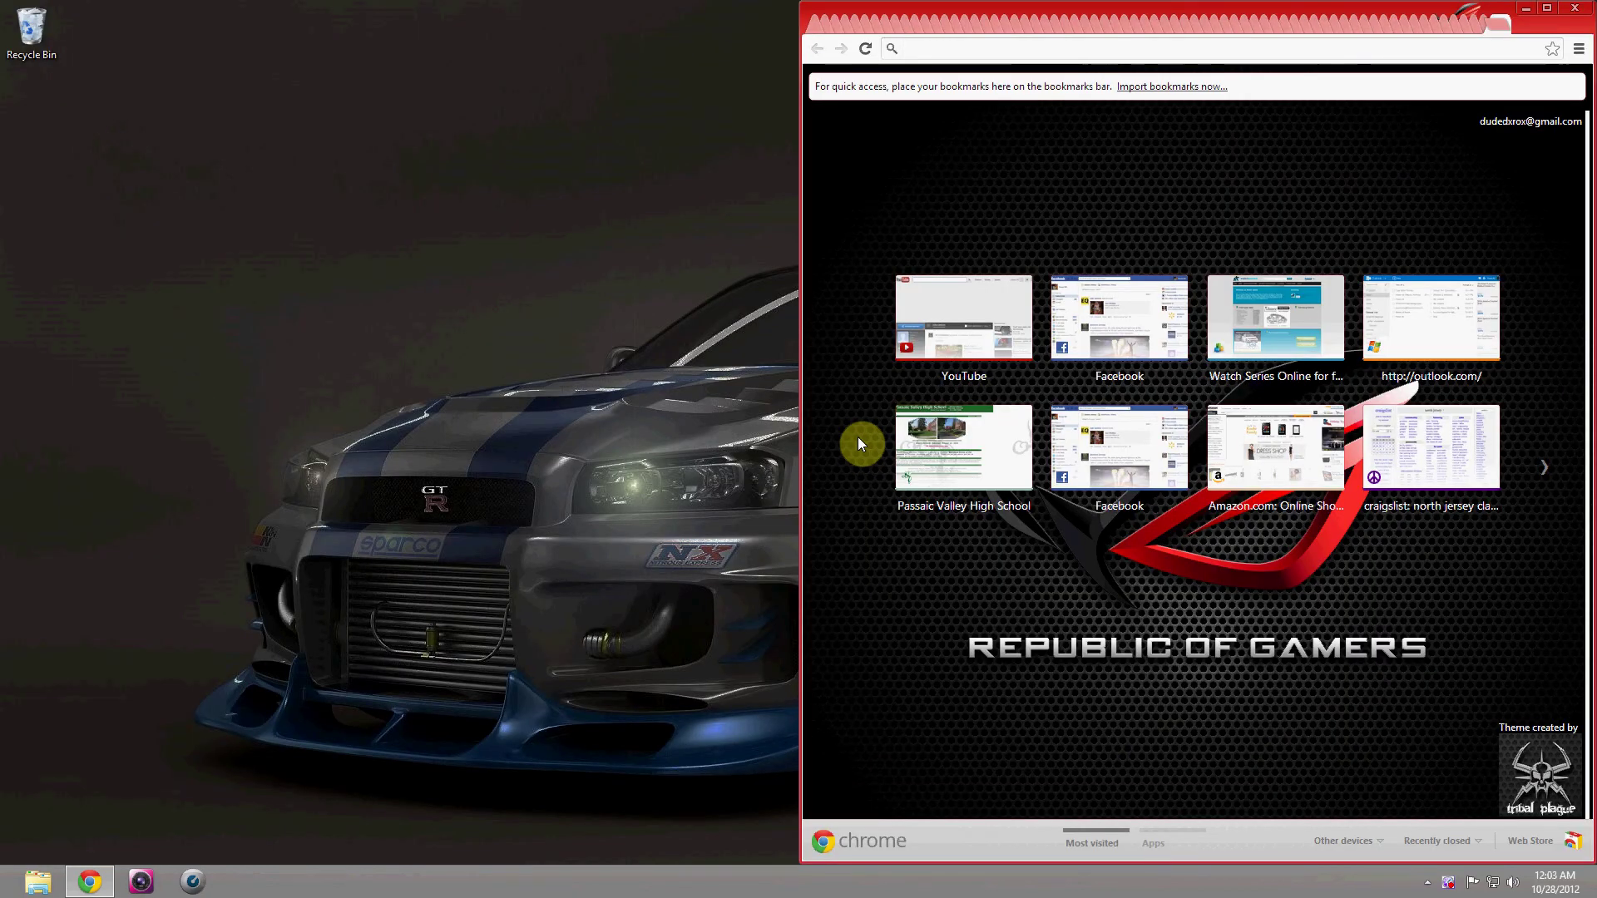
drag(1523, 31, 978, 0)
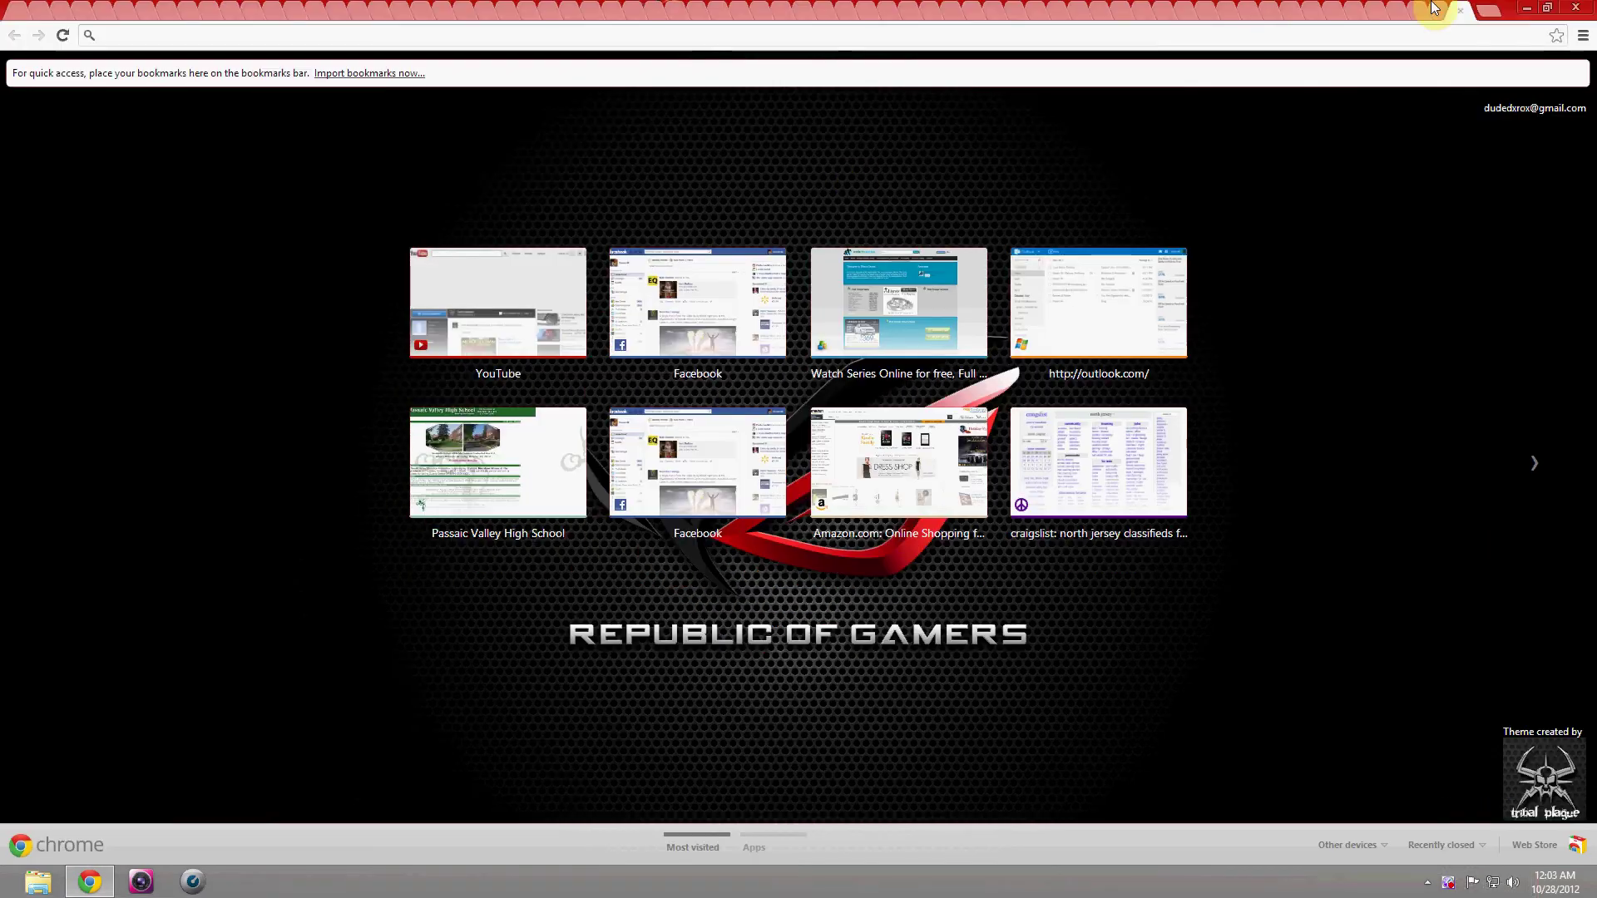
- Minimize Chrome, then toggle between desktop and Start using the bottom-left corner and Windows key
click(1529, 7)
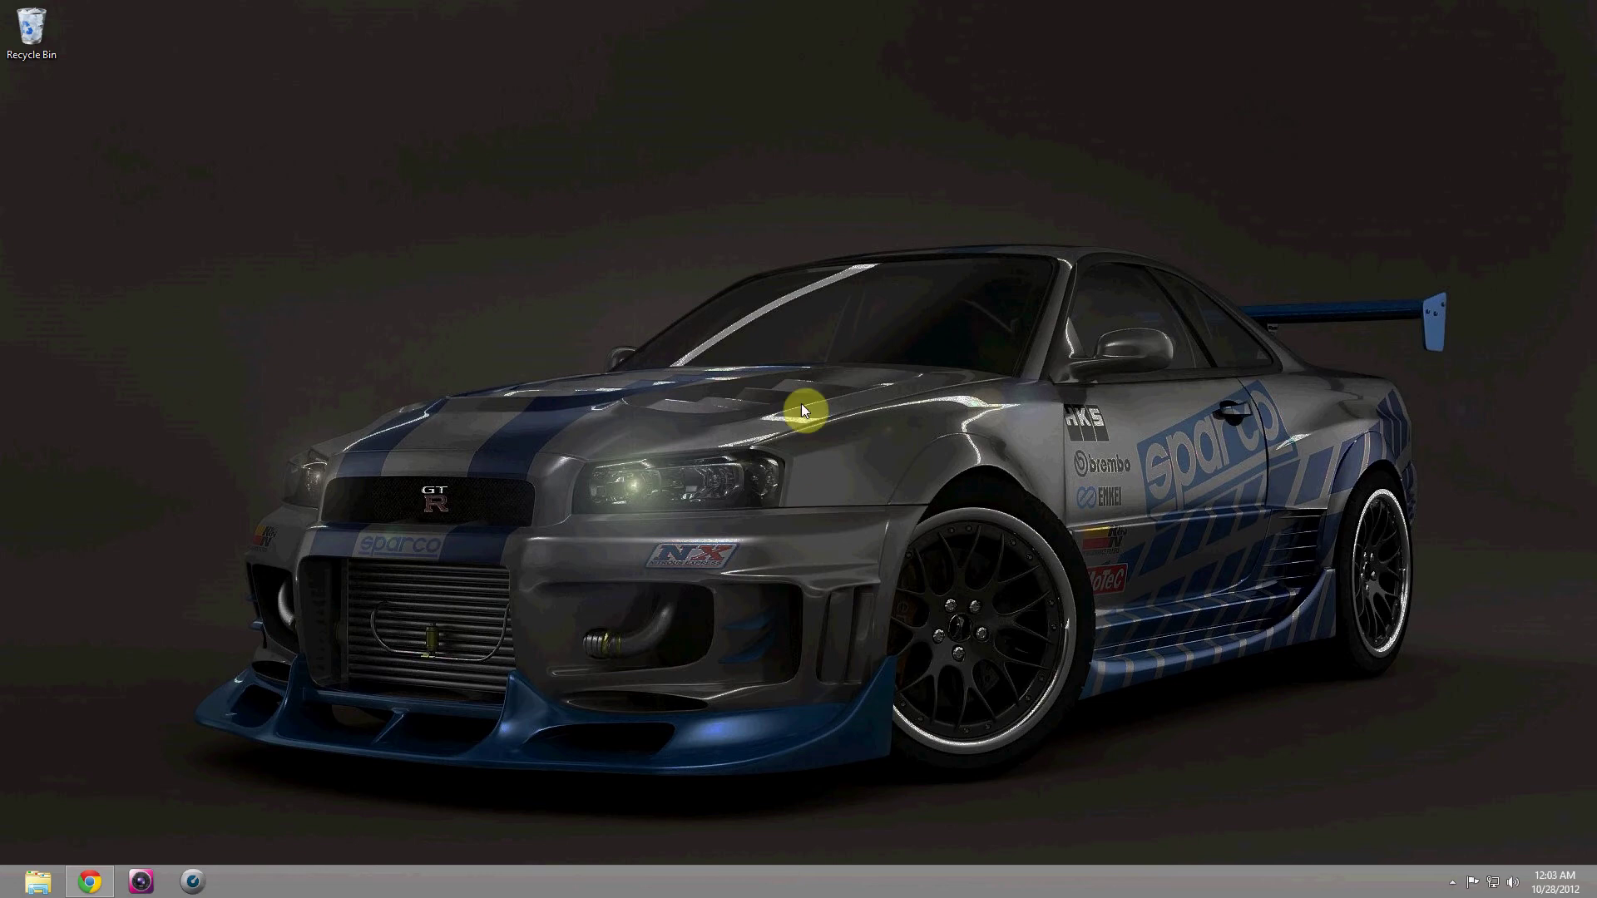
mouse_move(3, 896)
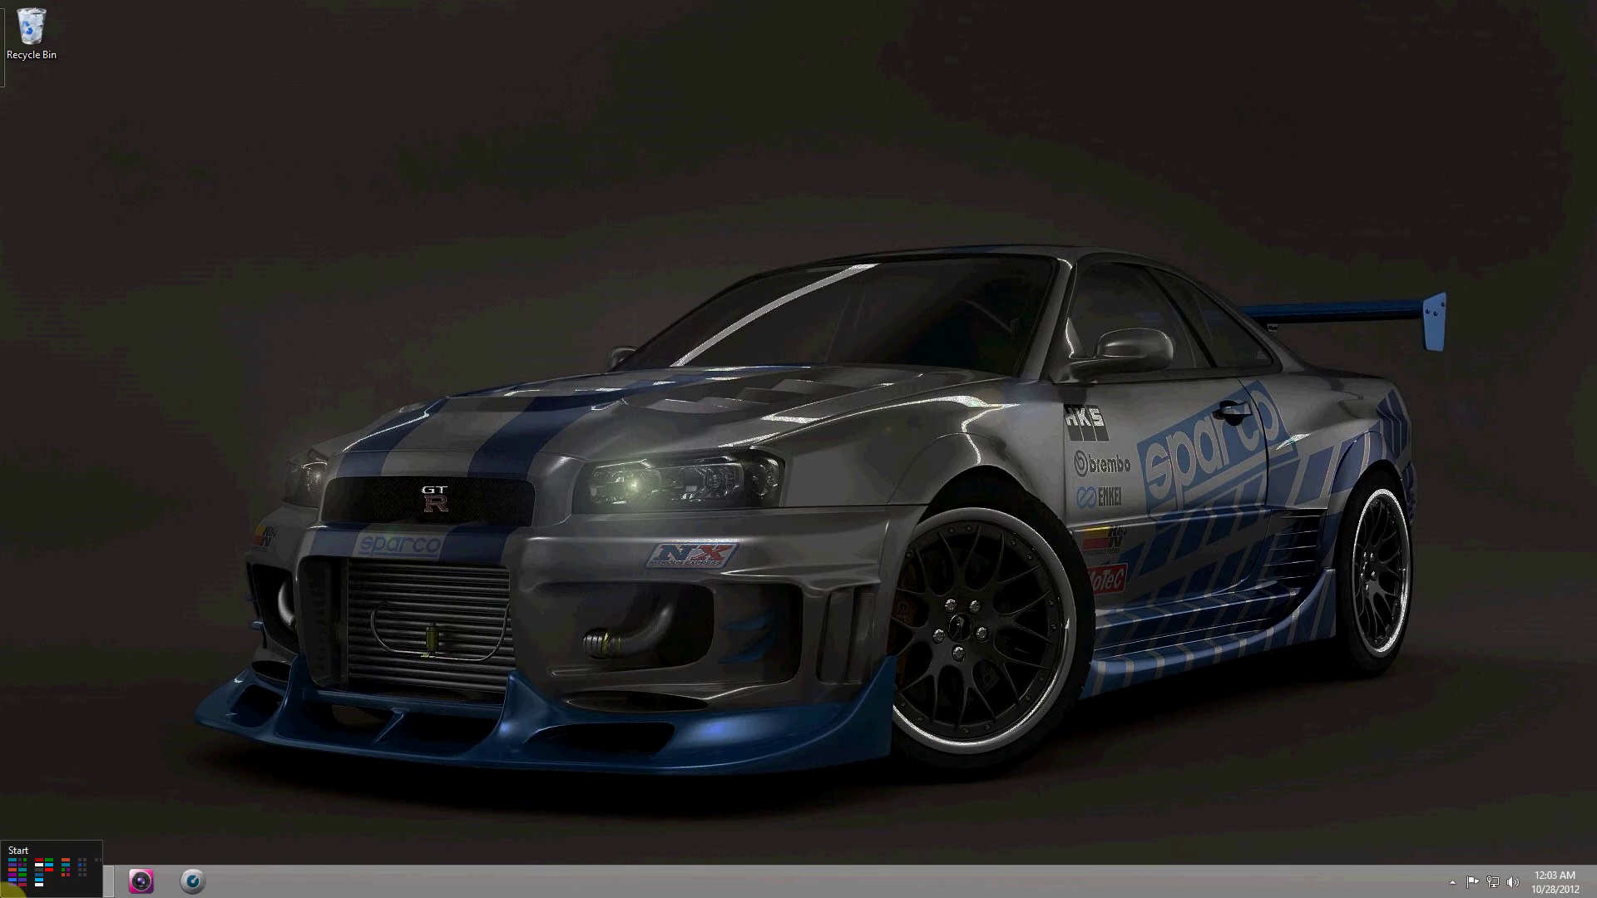
click(3, 895)
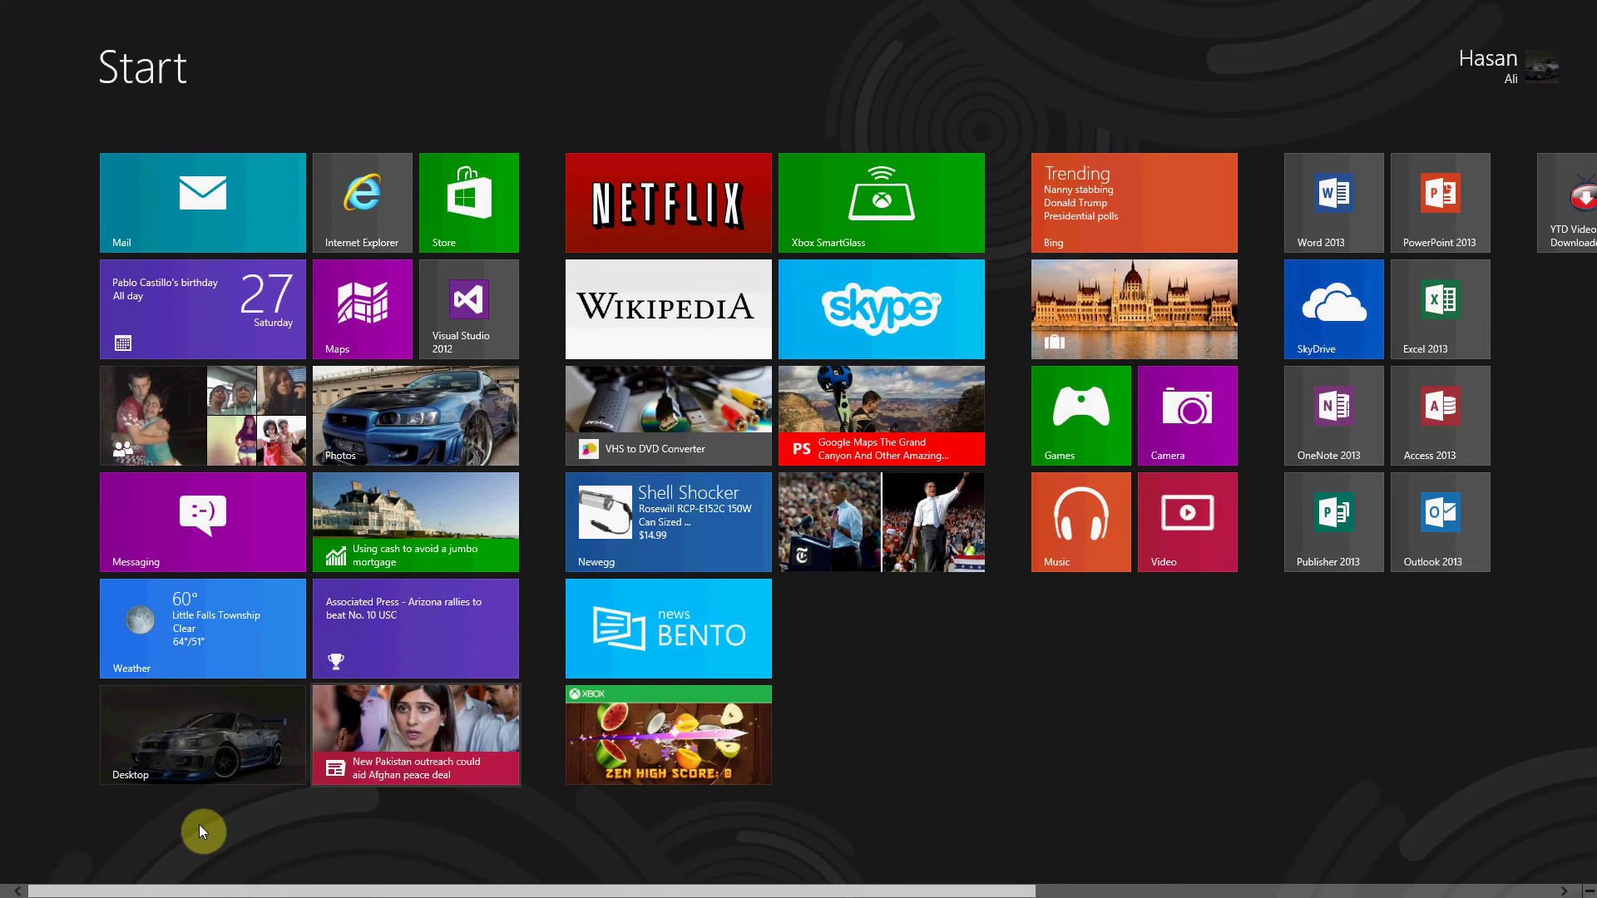
click(5, 894)
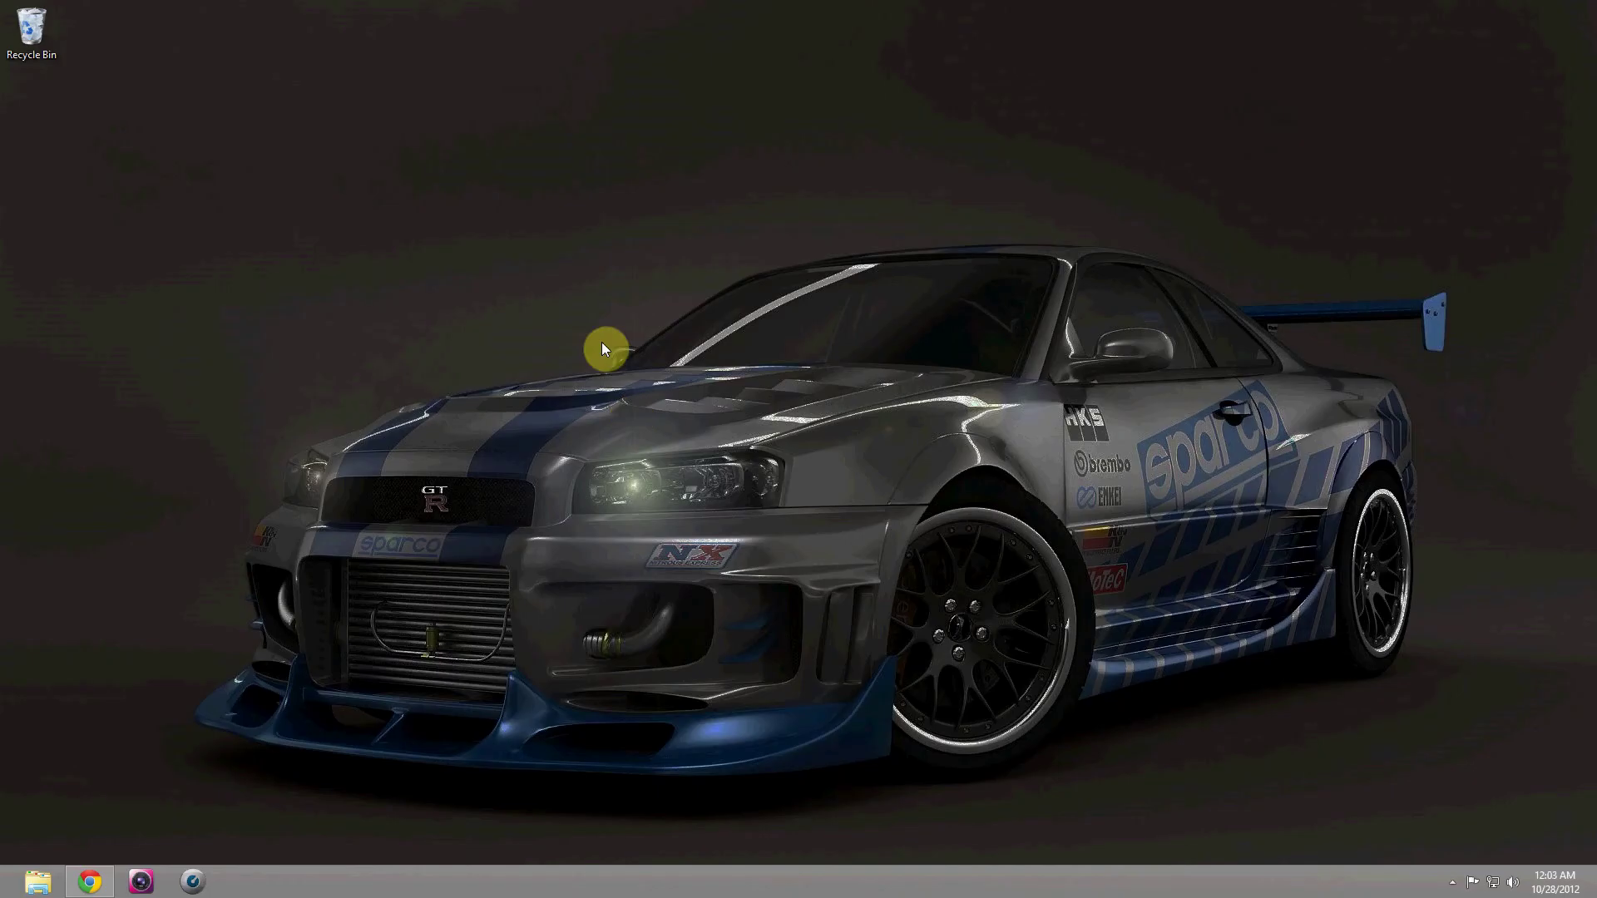
key(super)
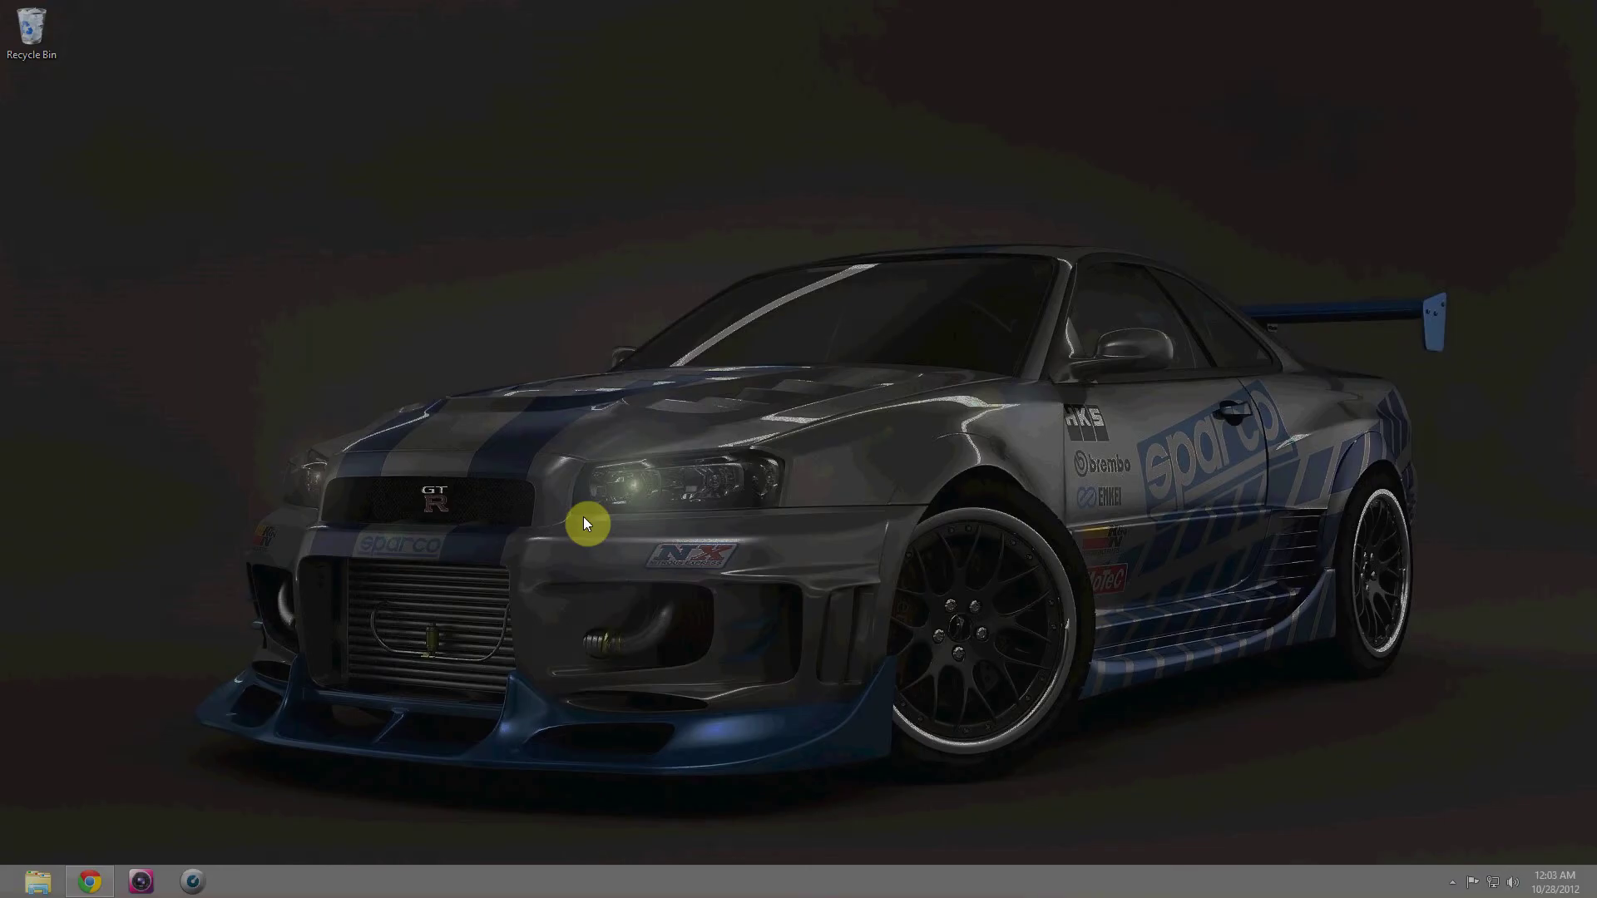
key(super)
key(super)
key(super)
key(super)
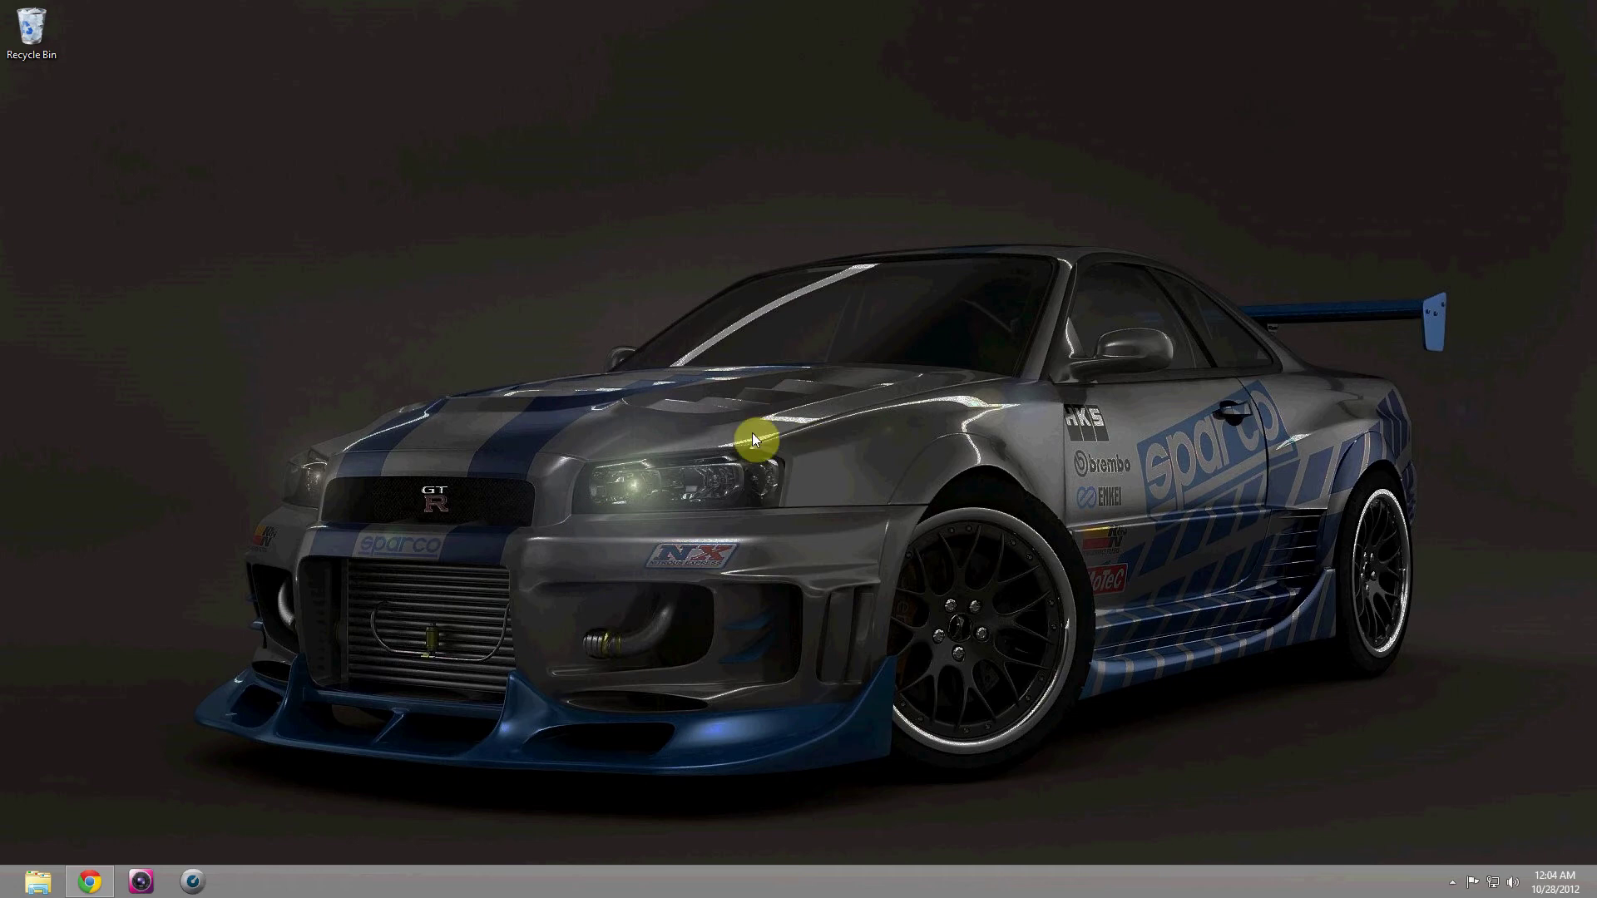
- Launch Netflix, Newegg Shell Shocker and News Bento from Start, returning to Start each time
key(super)
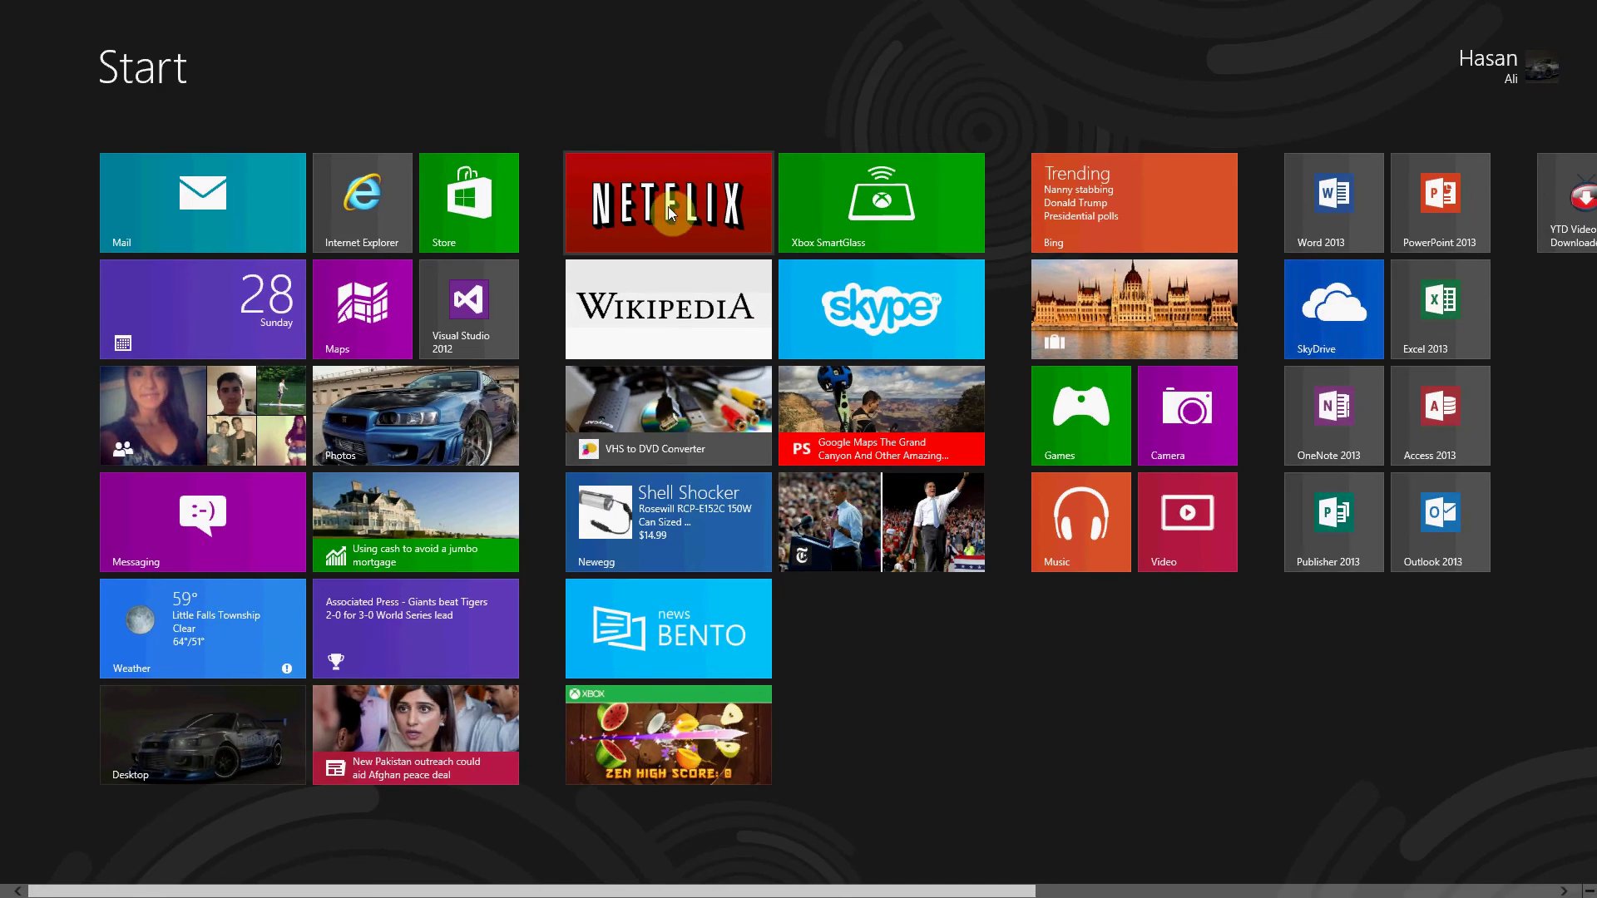
click(687, 218)
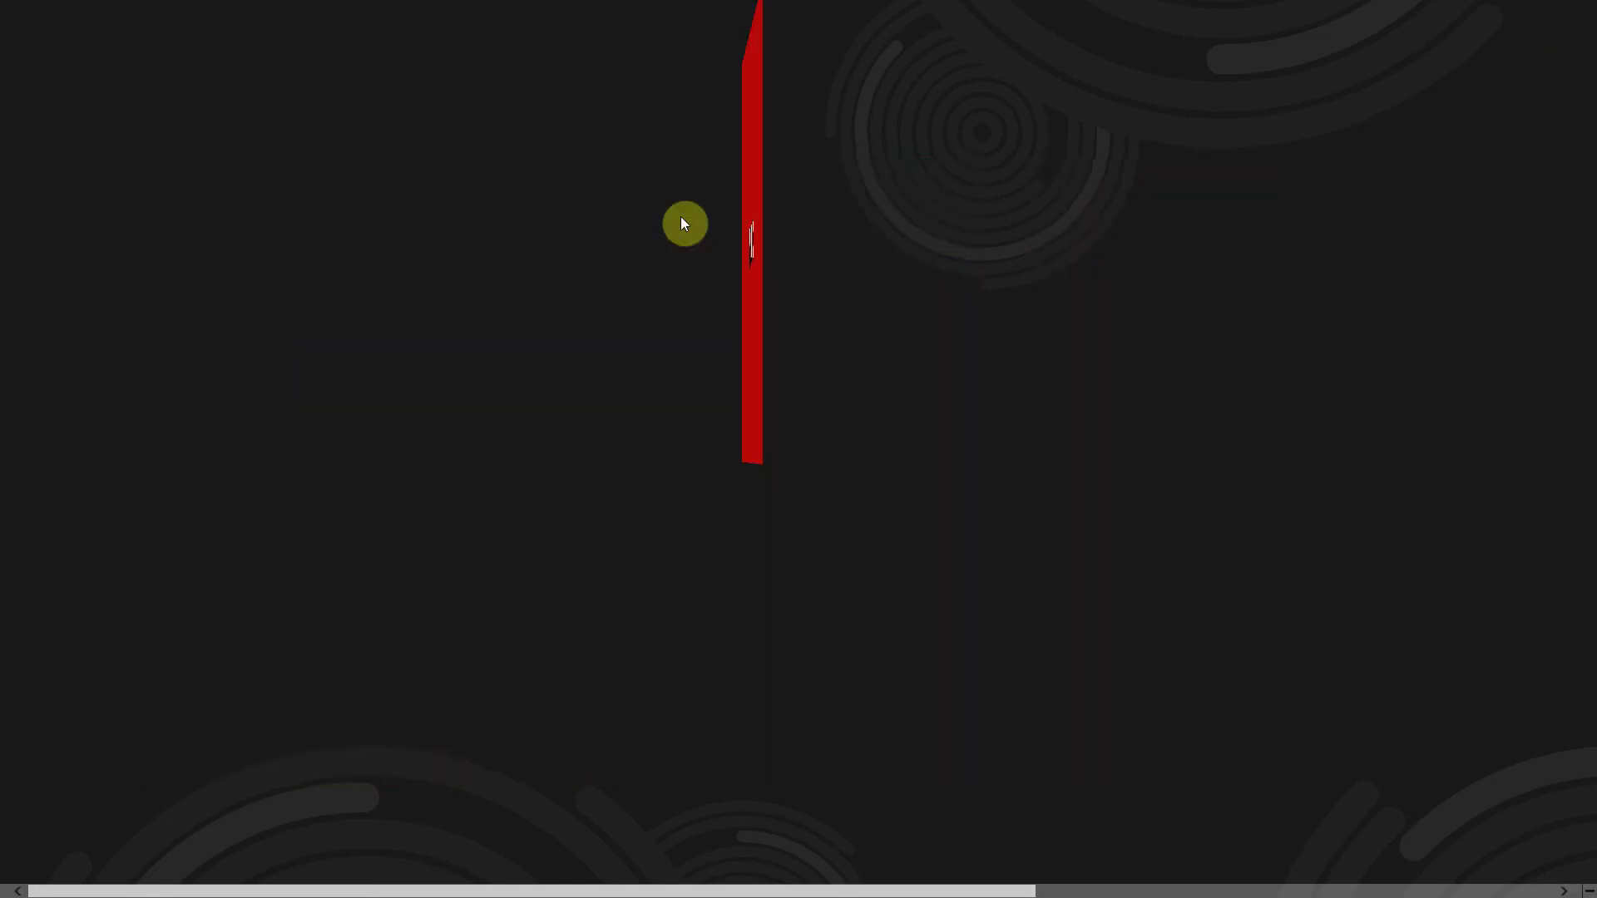
key(super)
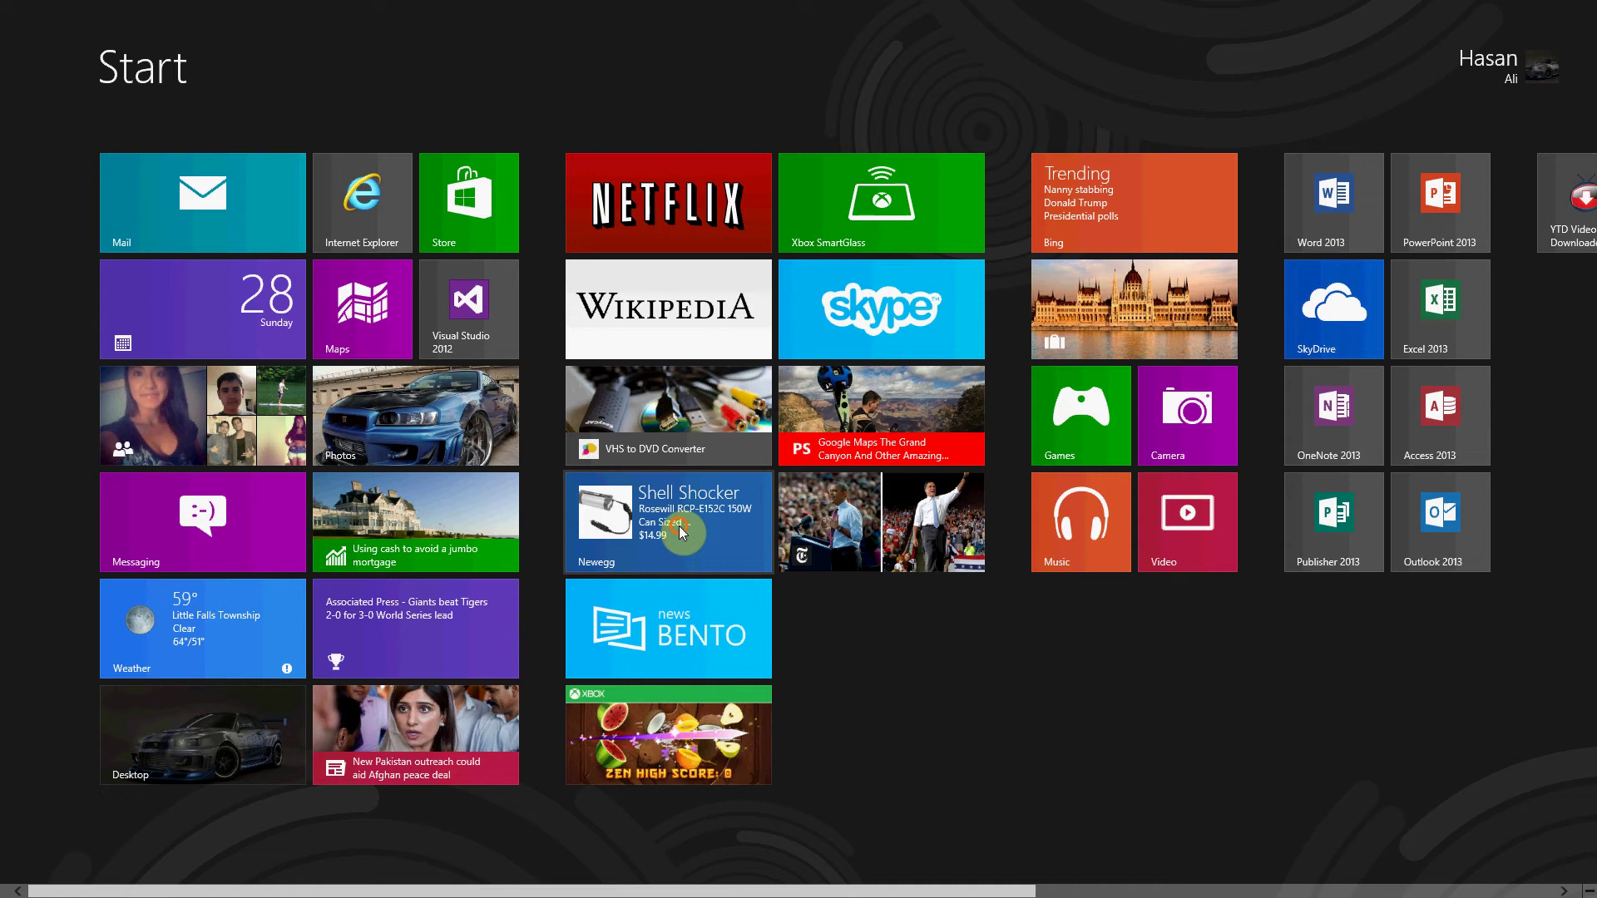
click(680, 533)
key(super)
click(703, 662)
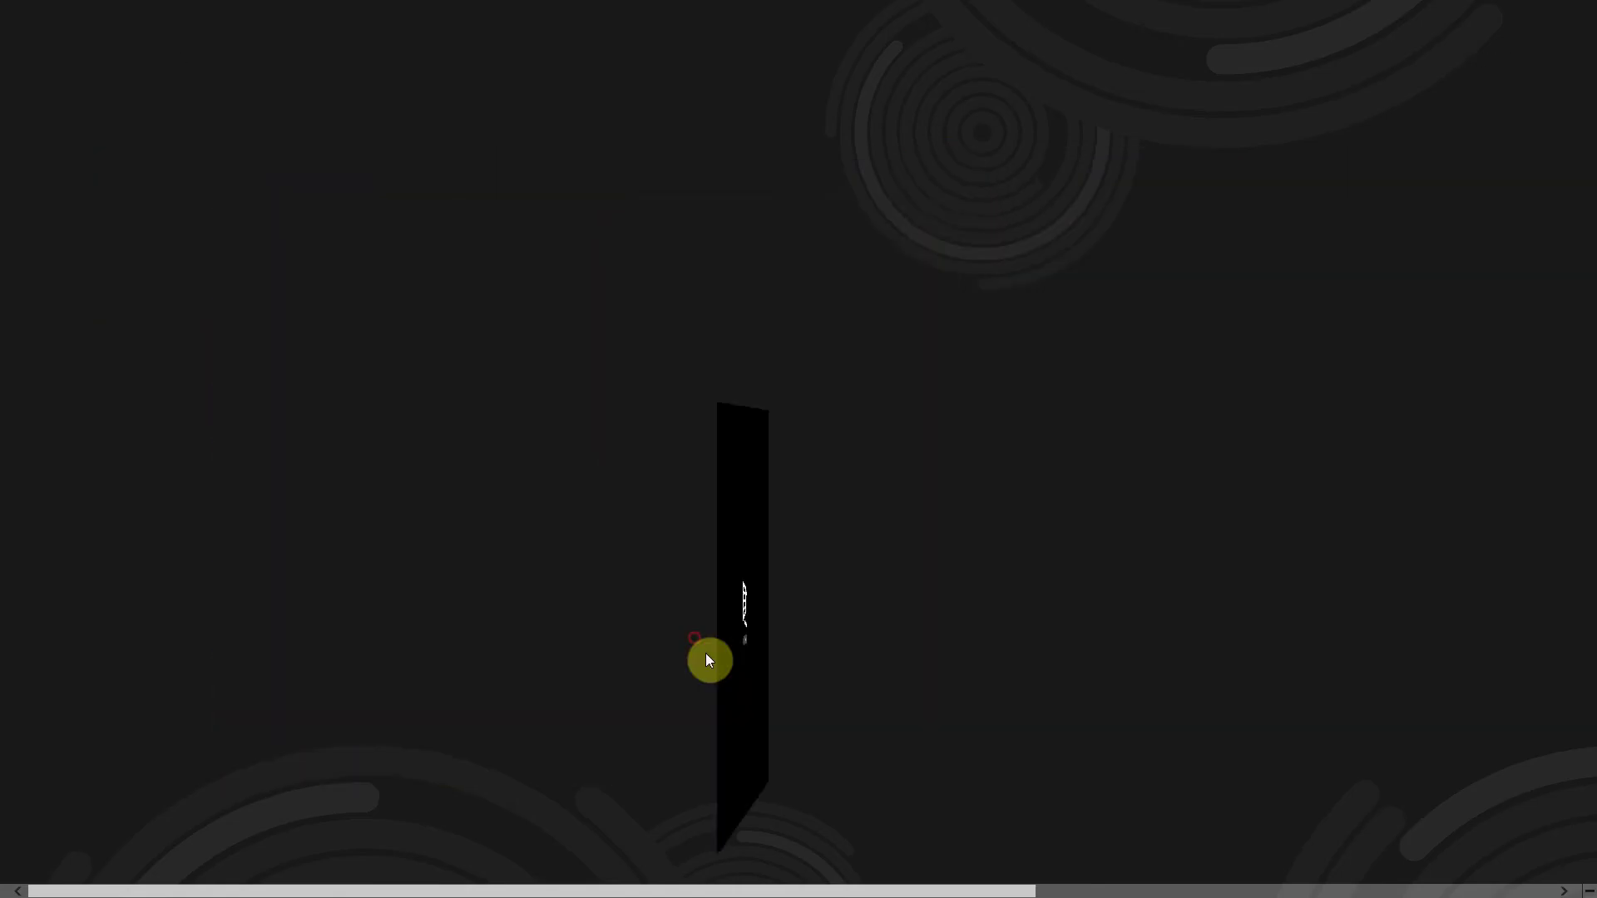
- Launch Fruit Ninja, Xbox SmartGlass, The New York Times and PopSci, returning to Start between them
key(super)
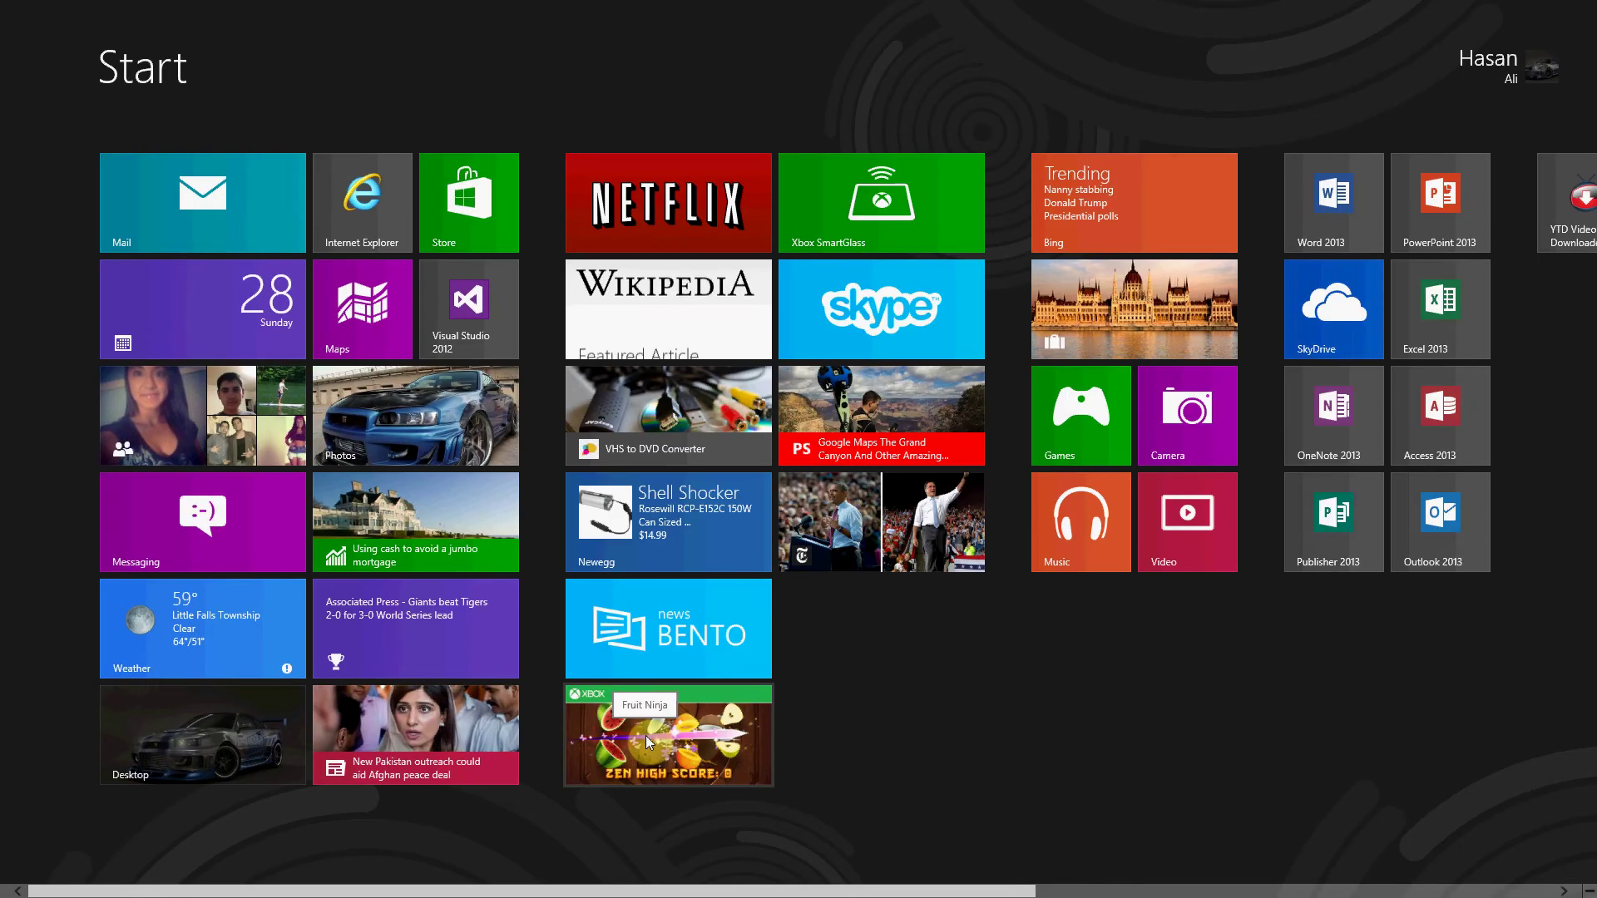
click(690, 741)
key(super)
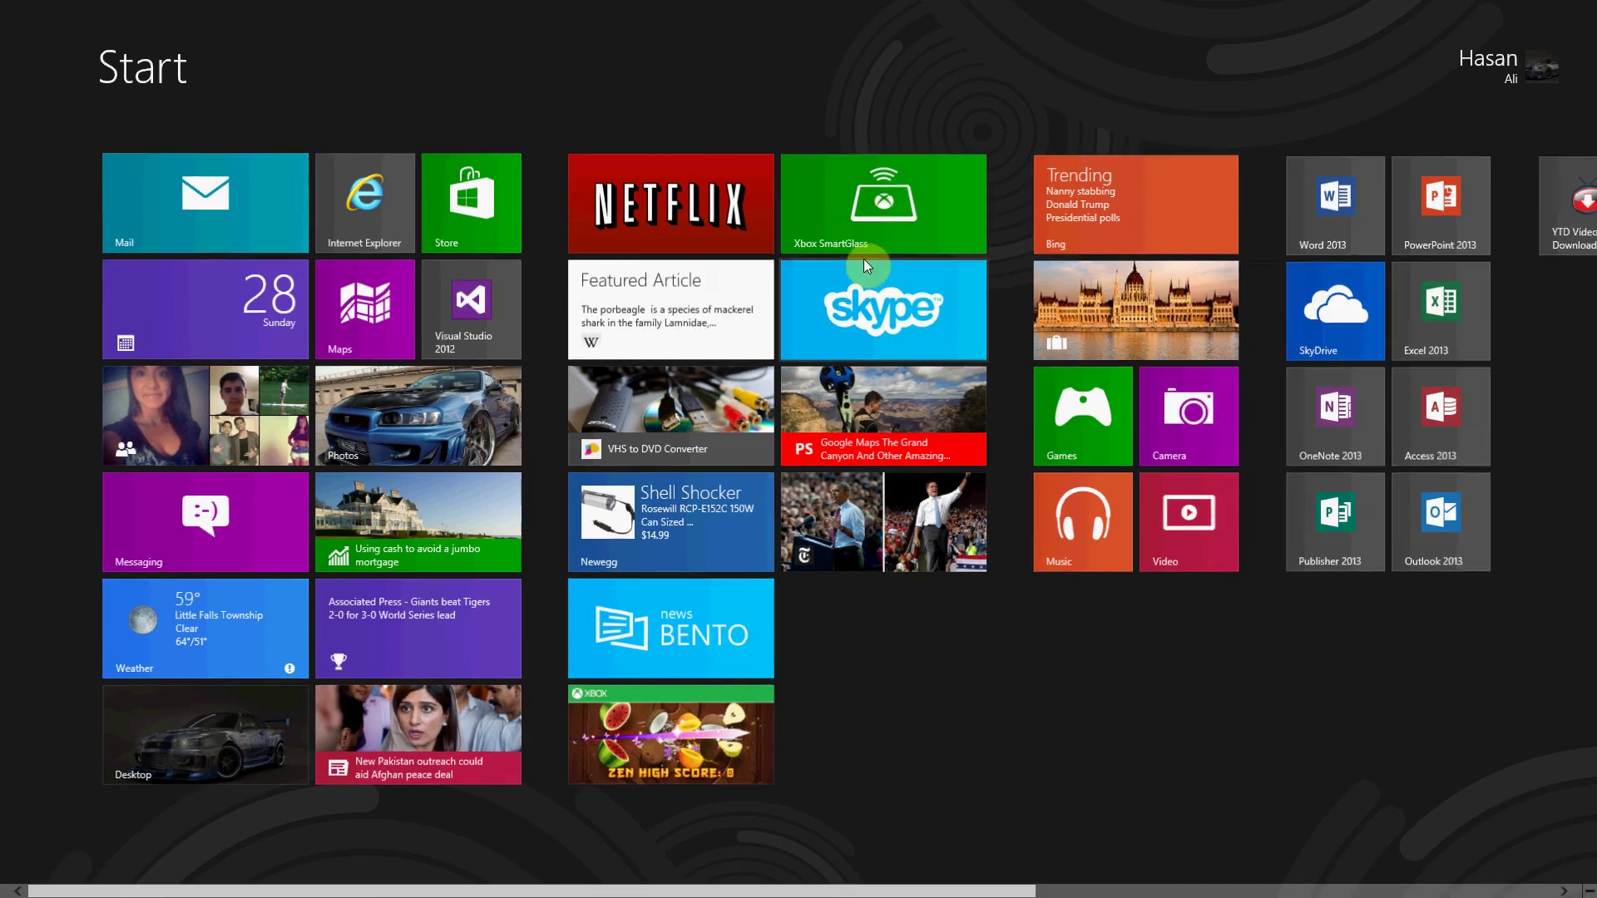
click(881, 214)
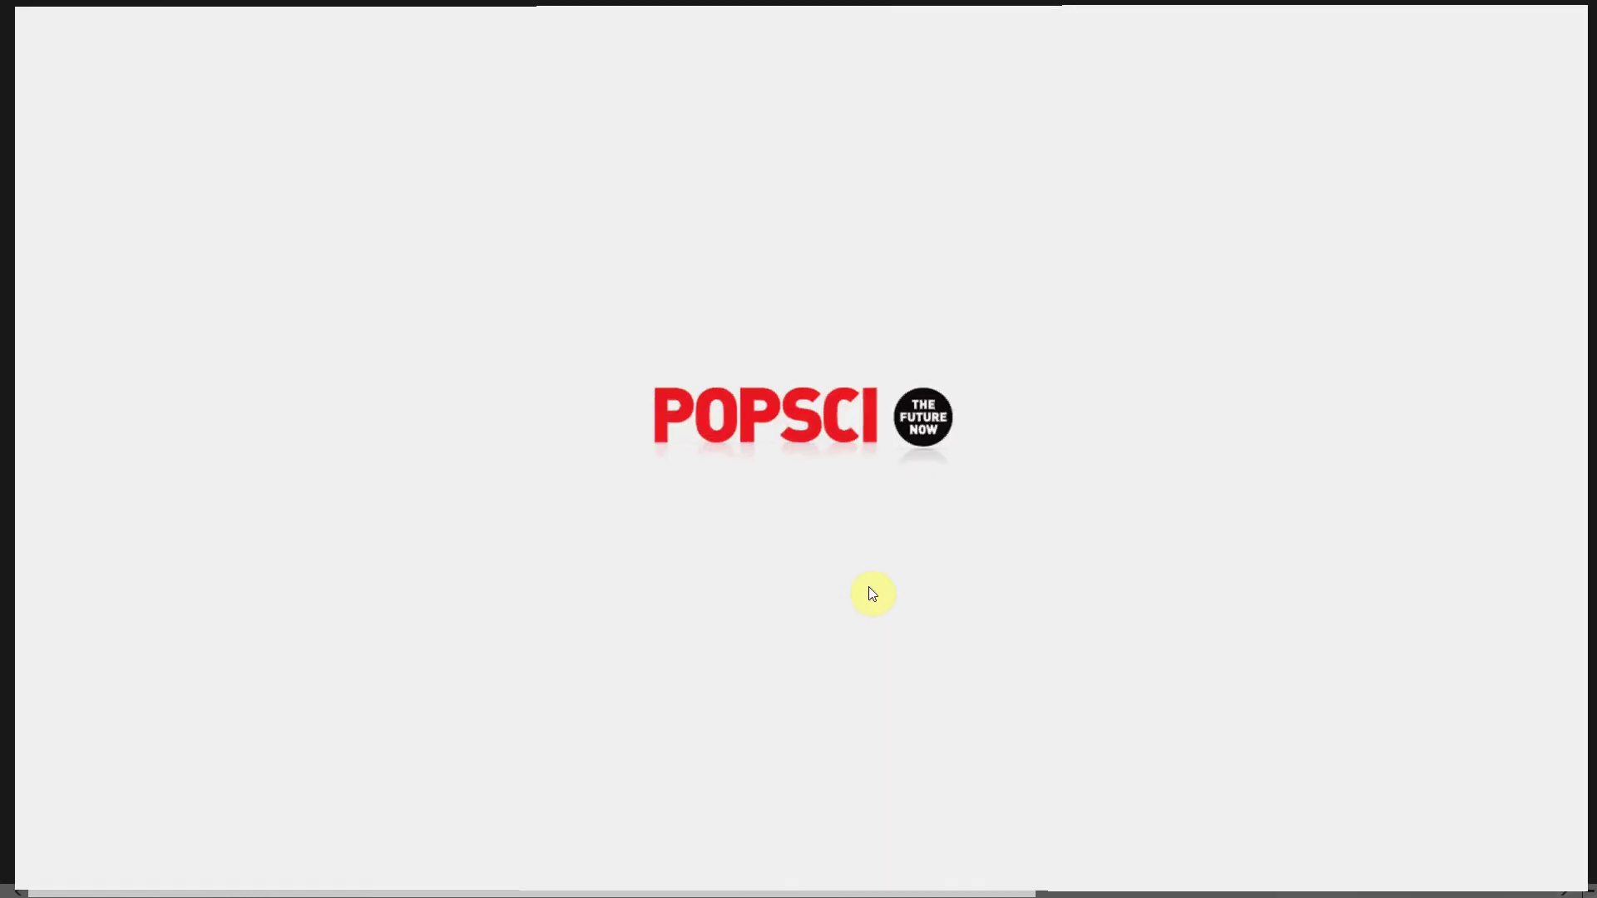
key(super)
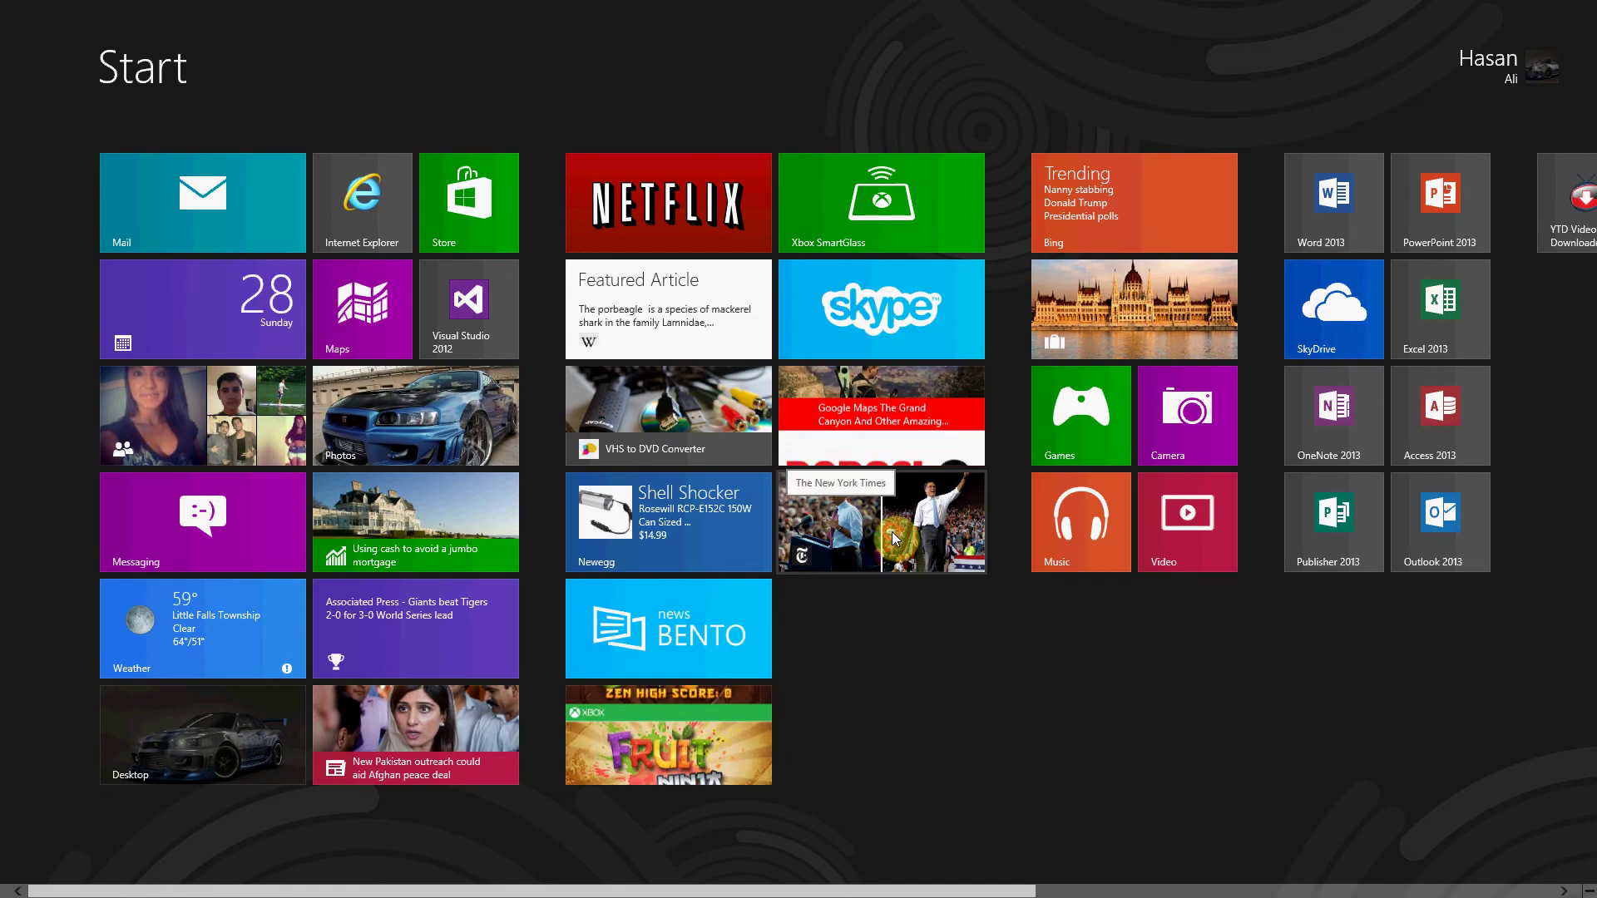
click(890, 537)
key(super)
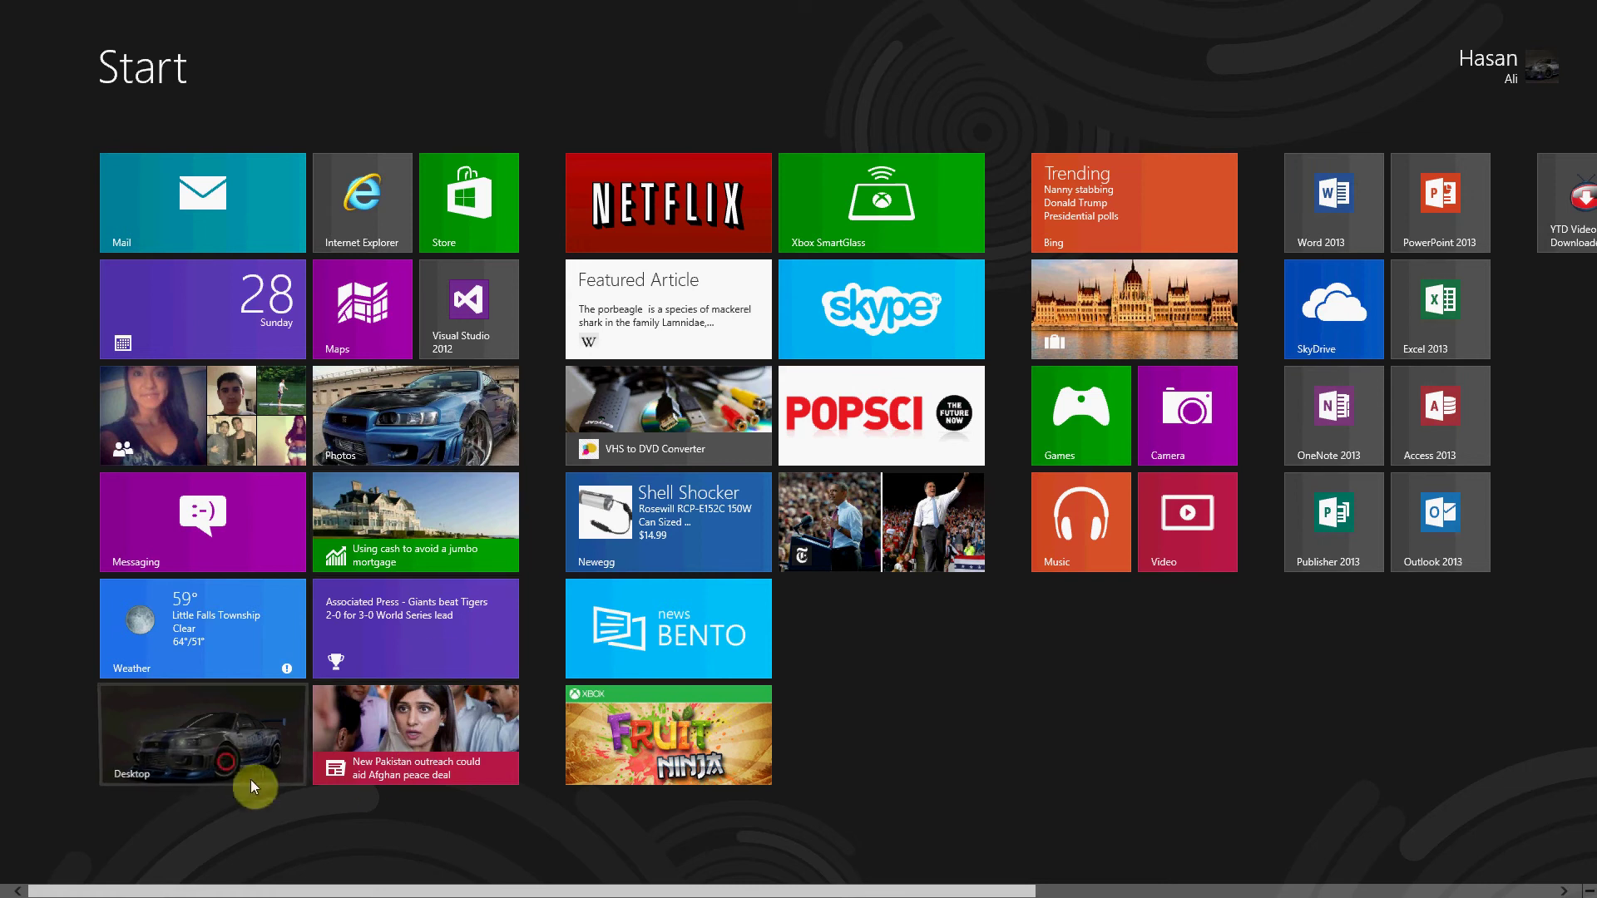
- Switch to the desktop, up to Start, and back to the desktop via the top-left corner
click(237, 732)
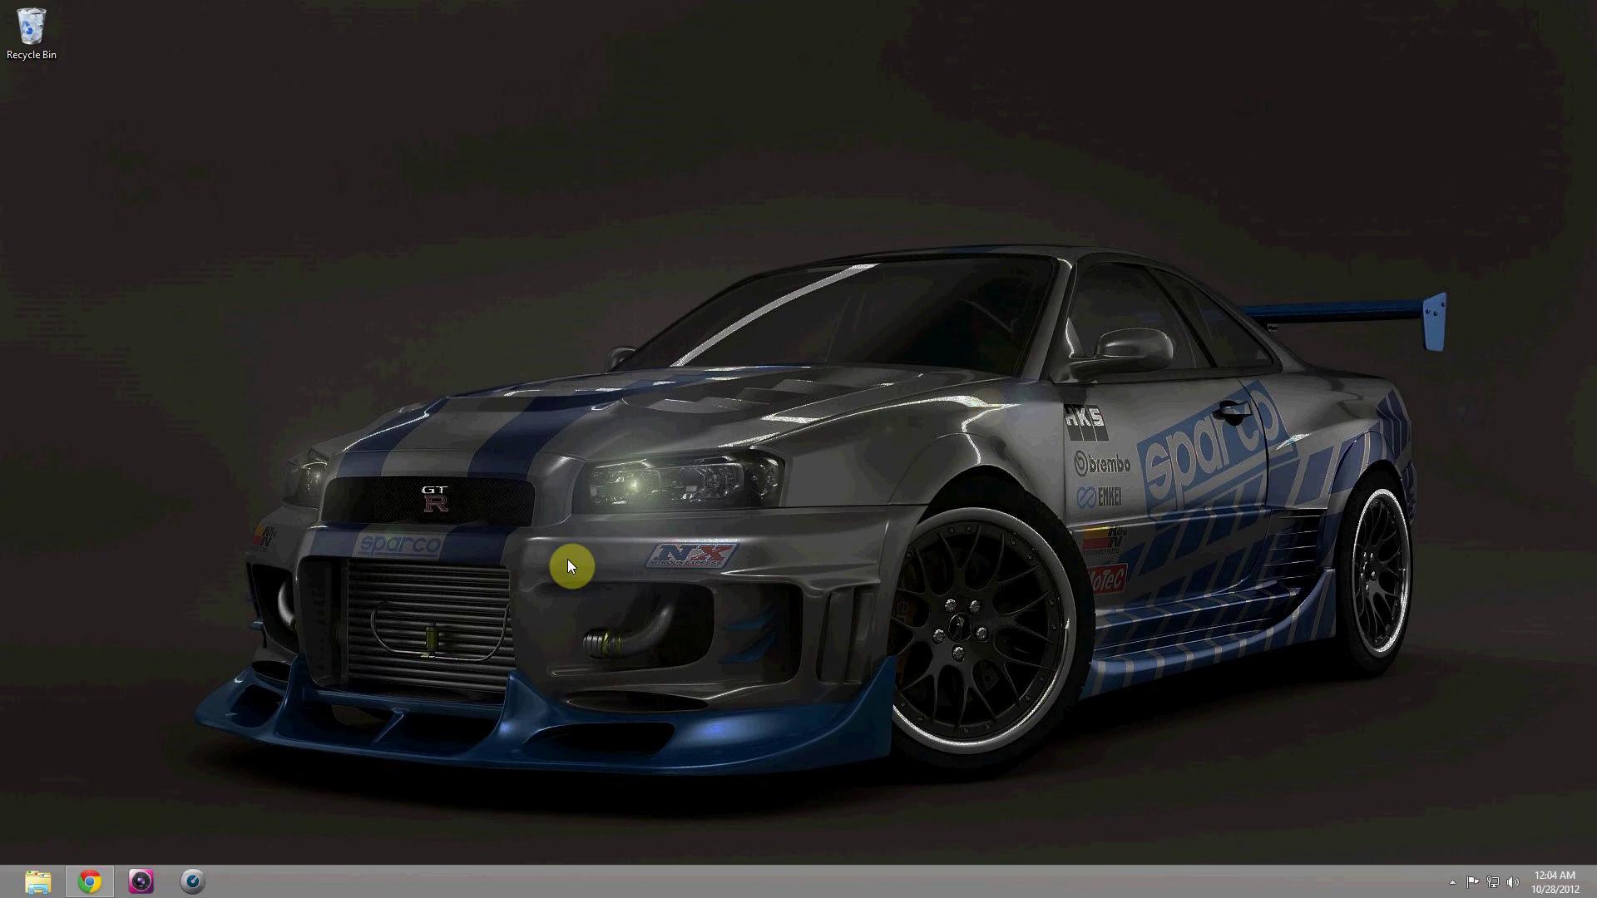
key(super)
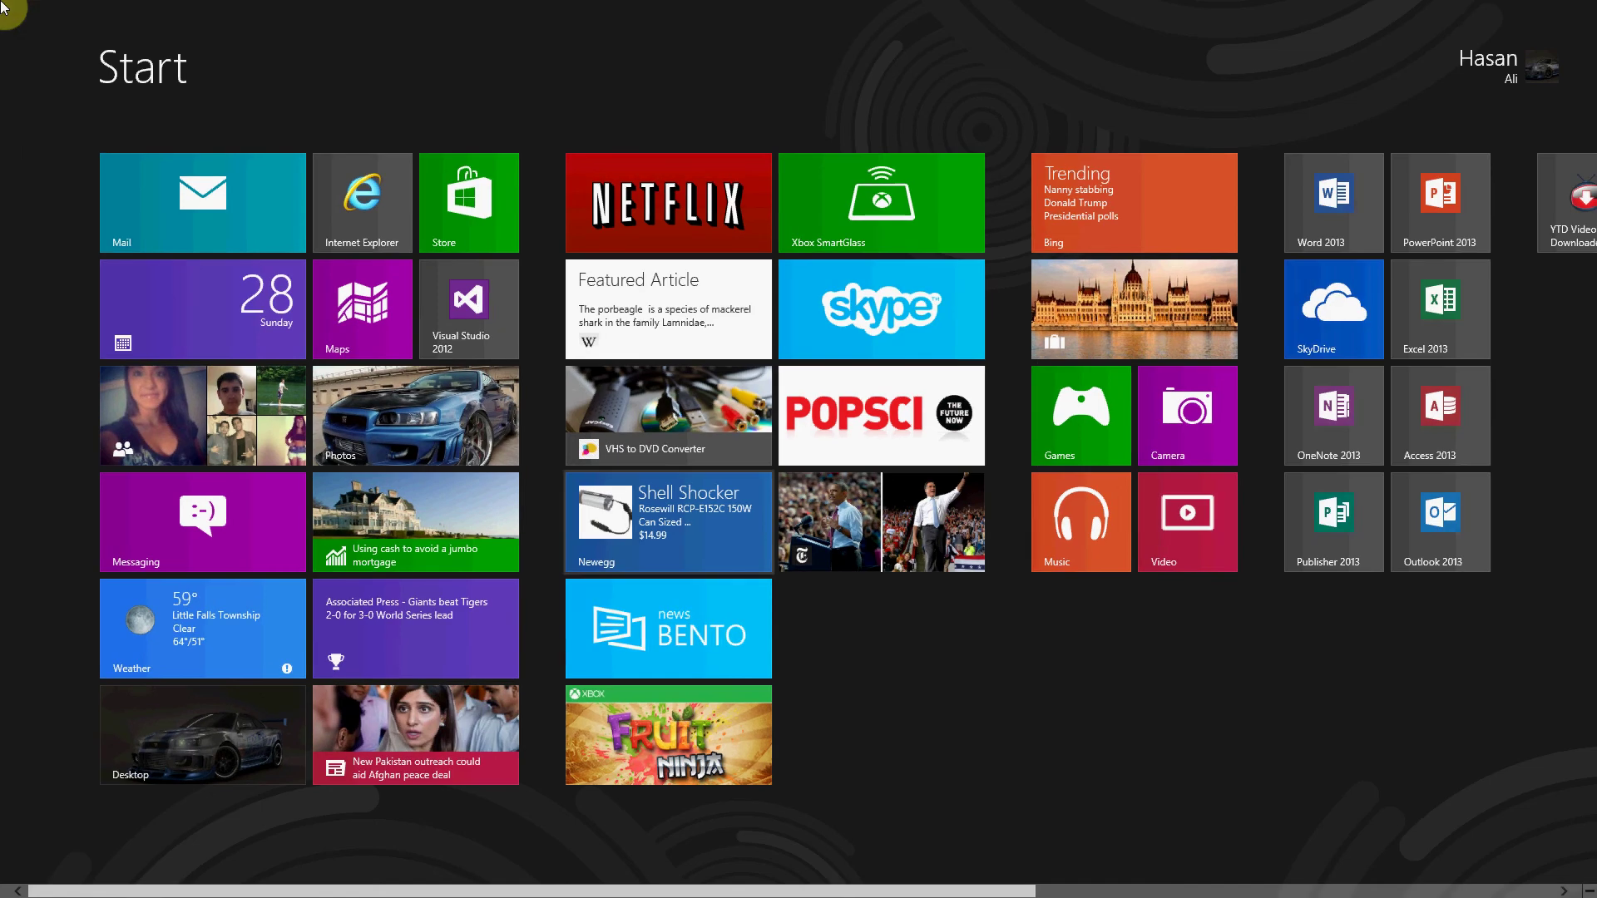
mouse_move(3, 7)
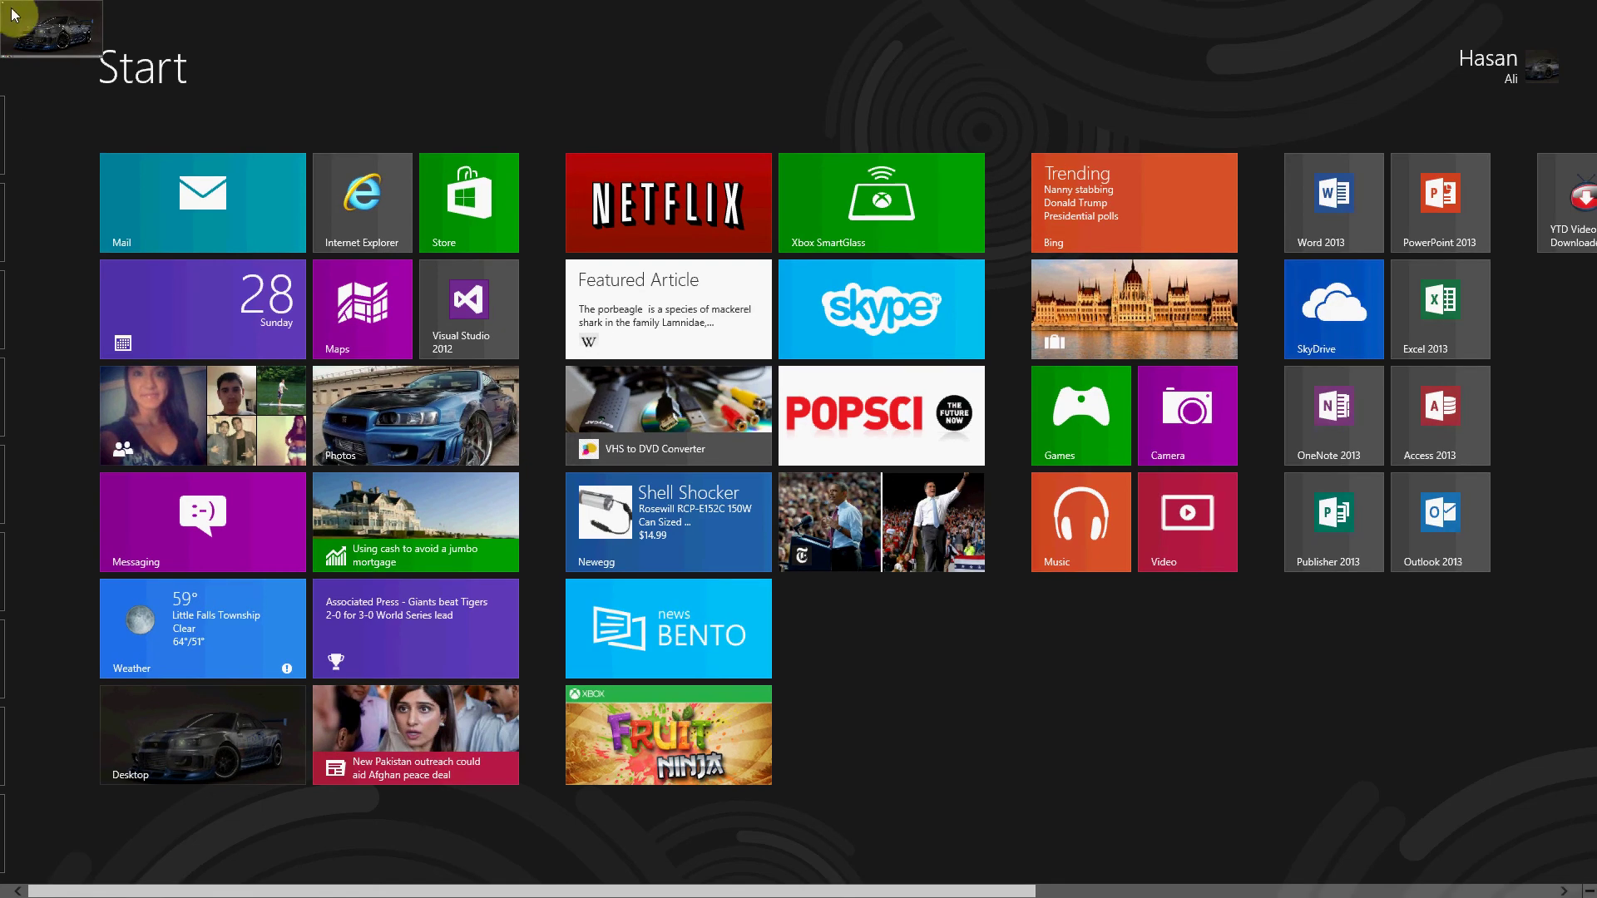
click(15, 16)
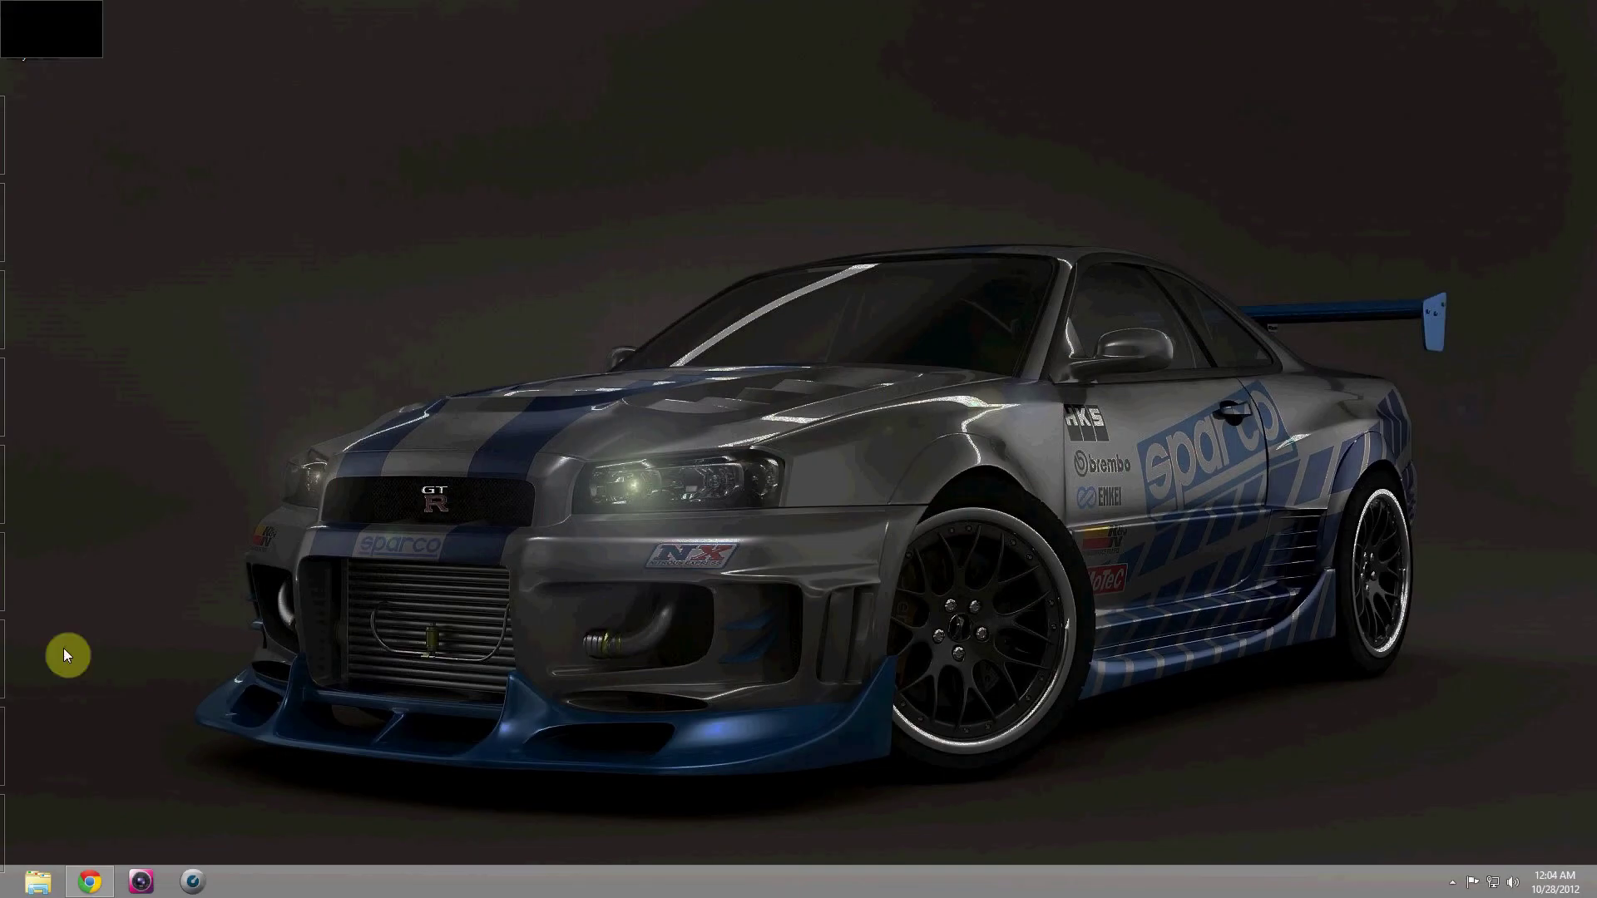
- Use the left-edge app switcher to cycle through Wikipedia, Fruit Ninja and News Bento
mouse_move(6, 892)
mouse_move(4, 9)
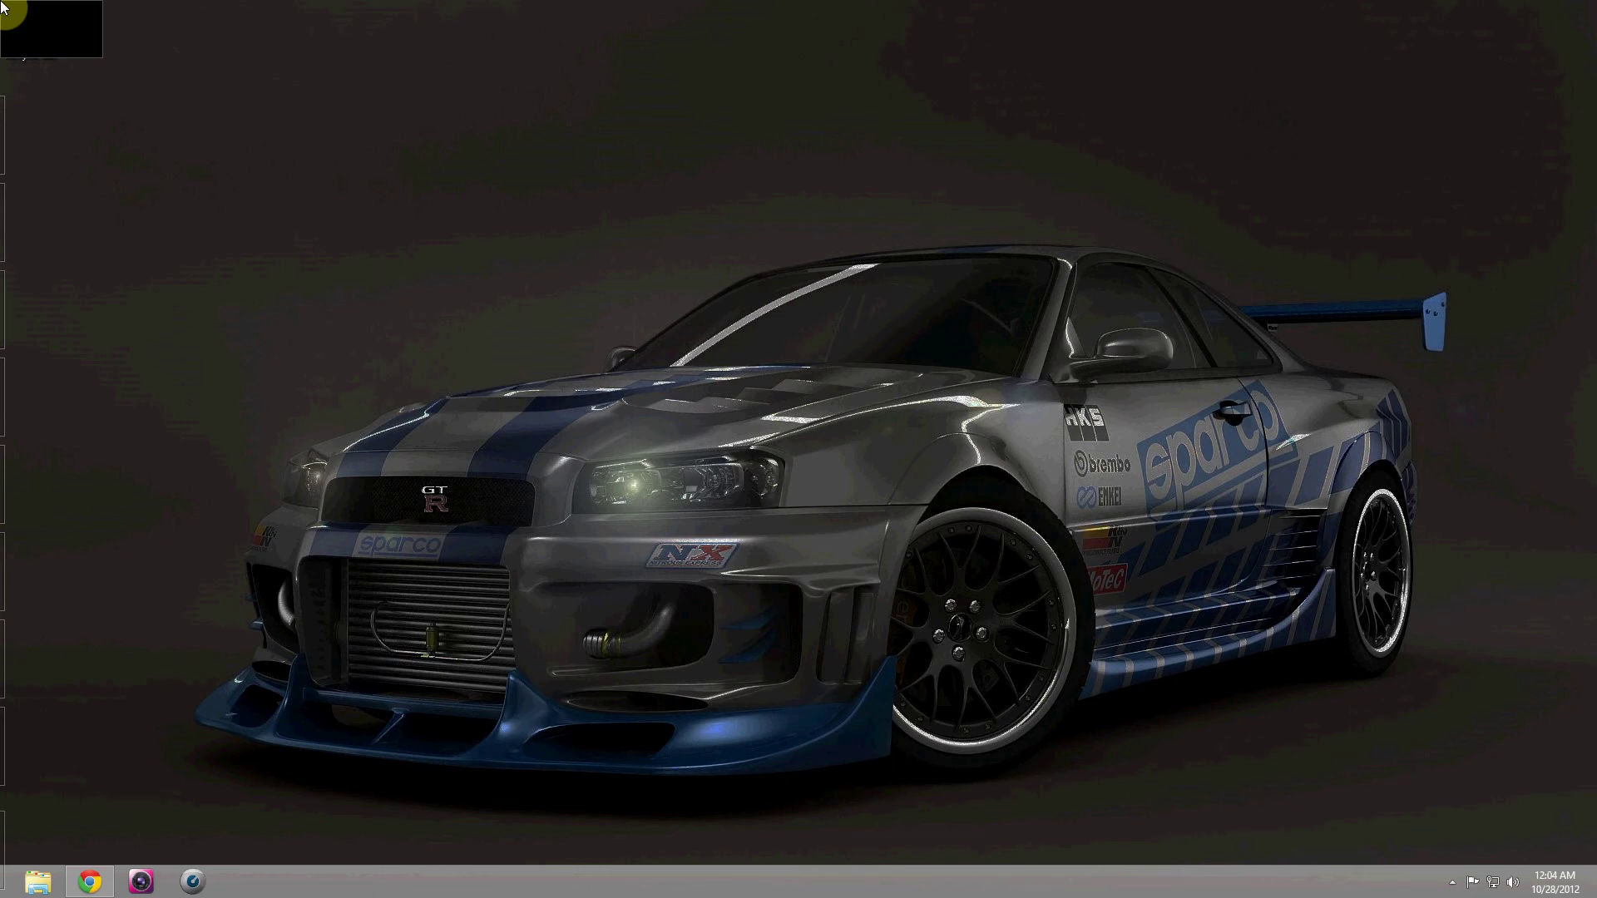
mouse_move(11, 271)
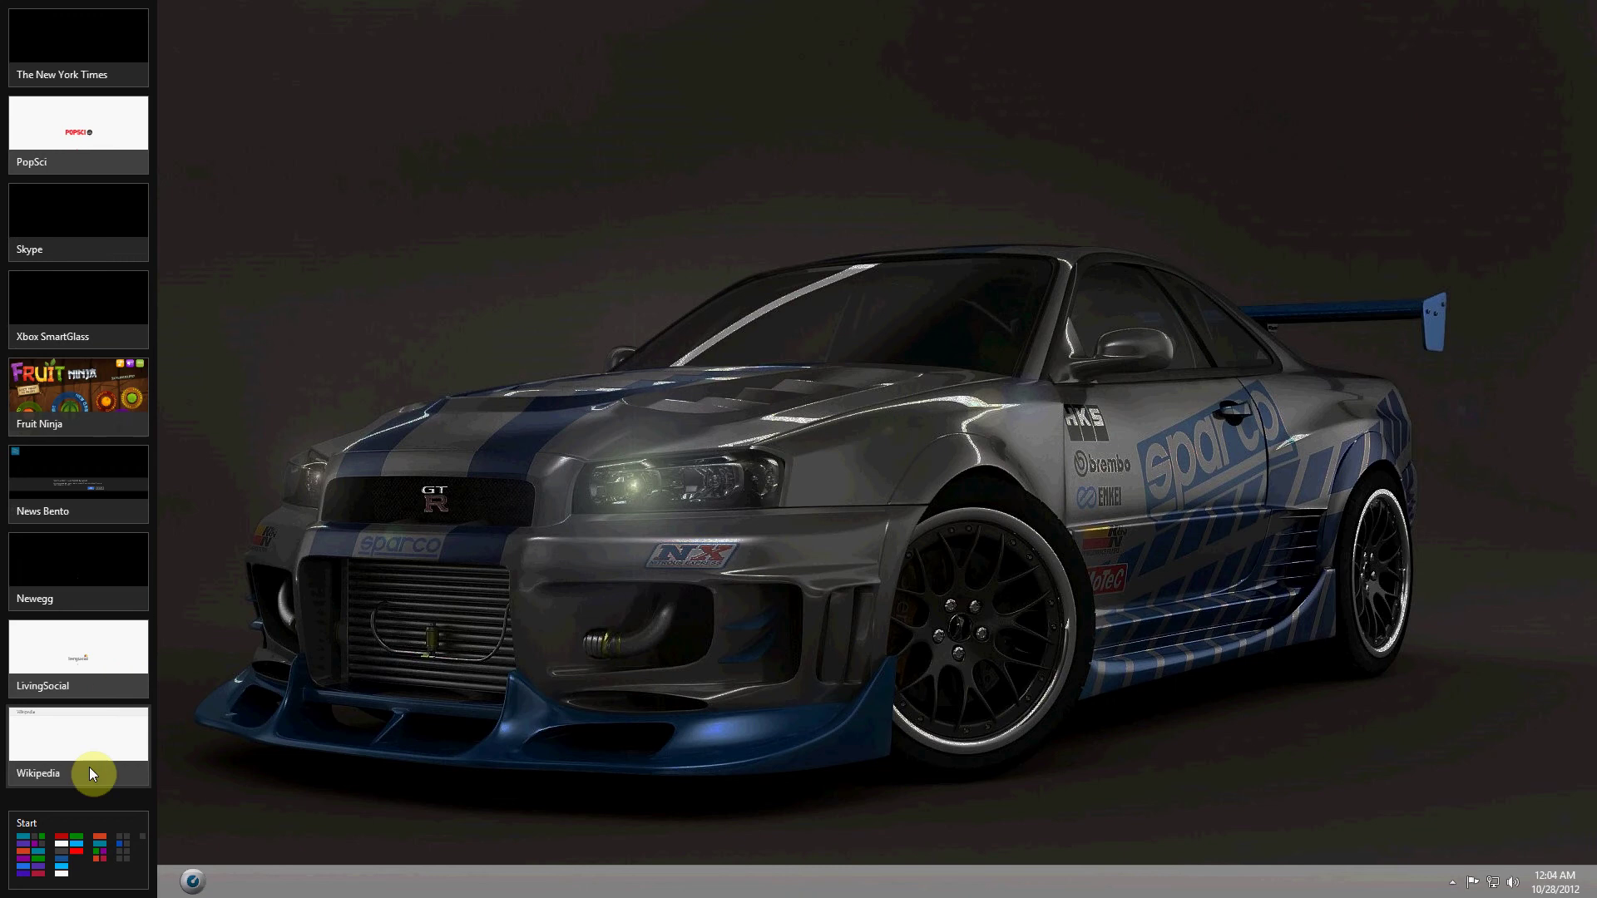
drag(47, 744, 58, 682)
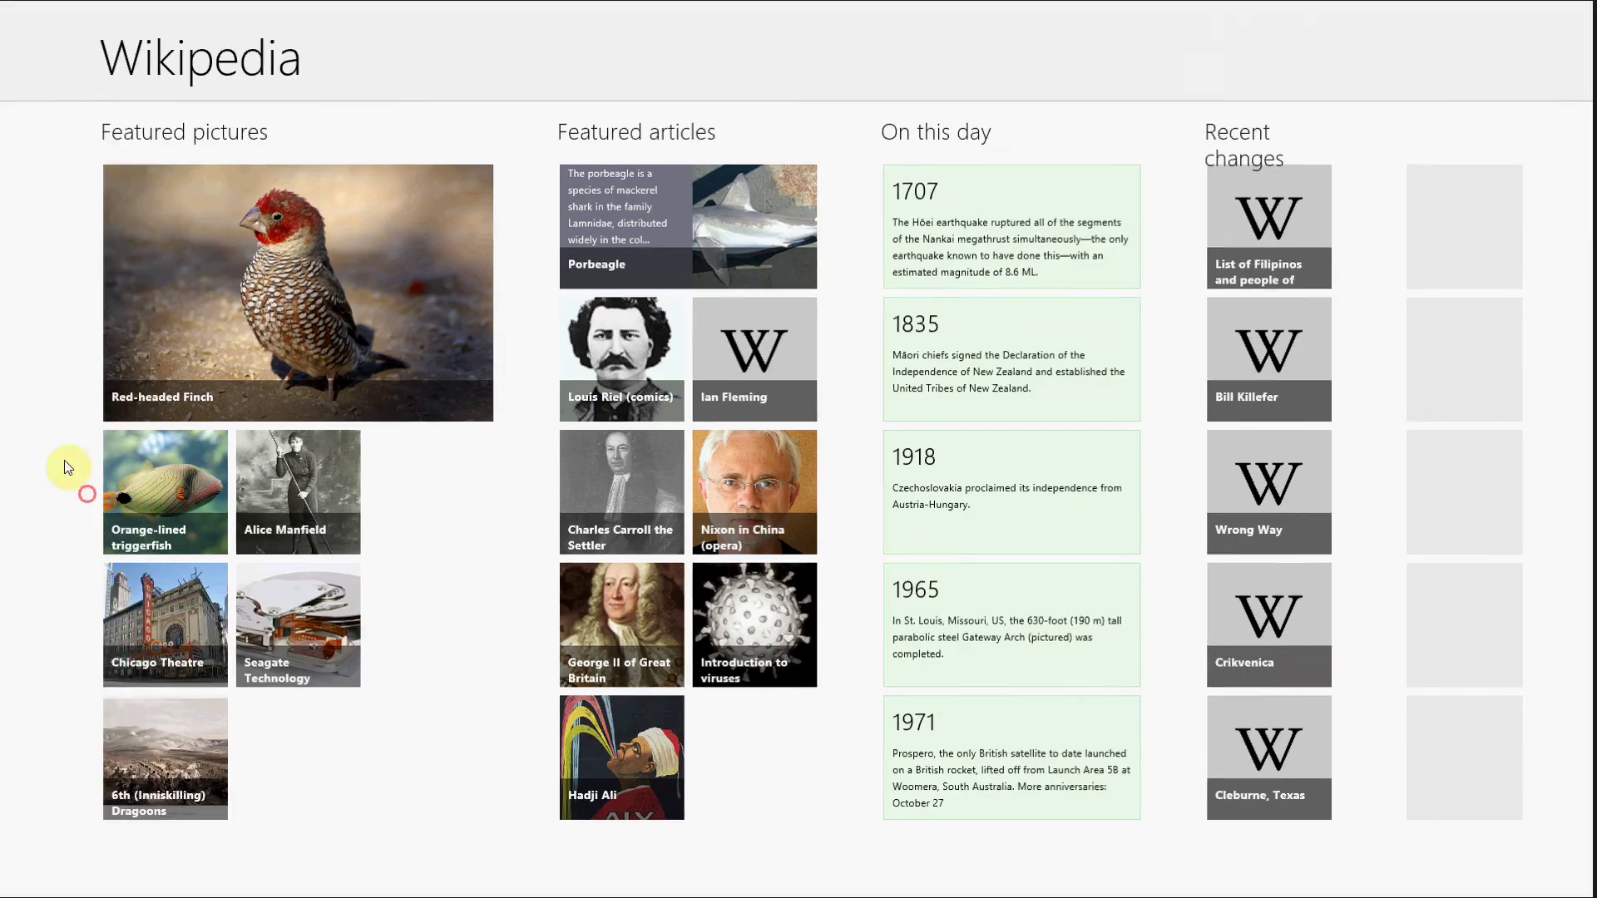
click(7, 6)
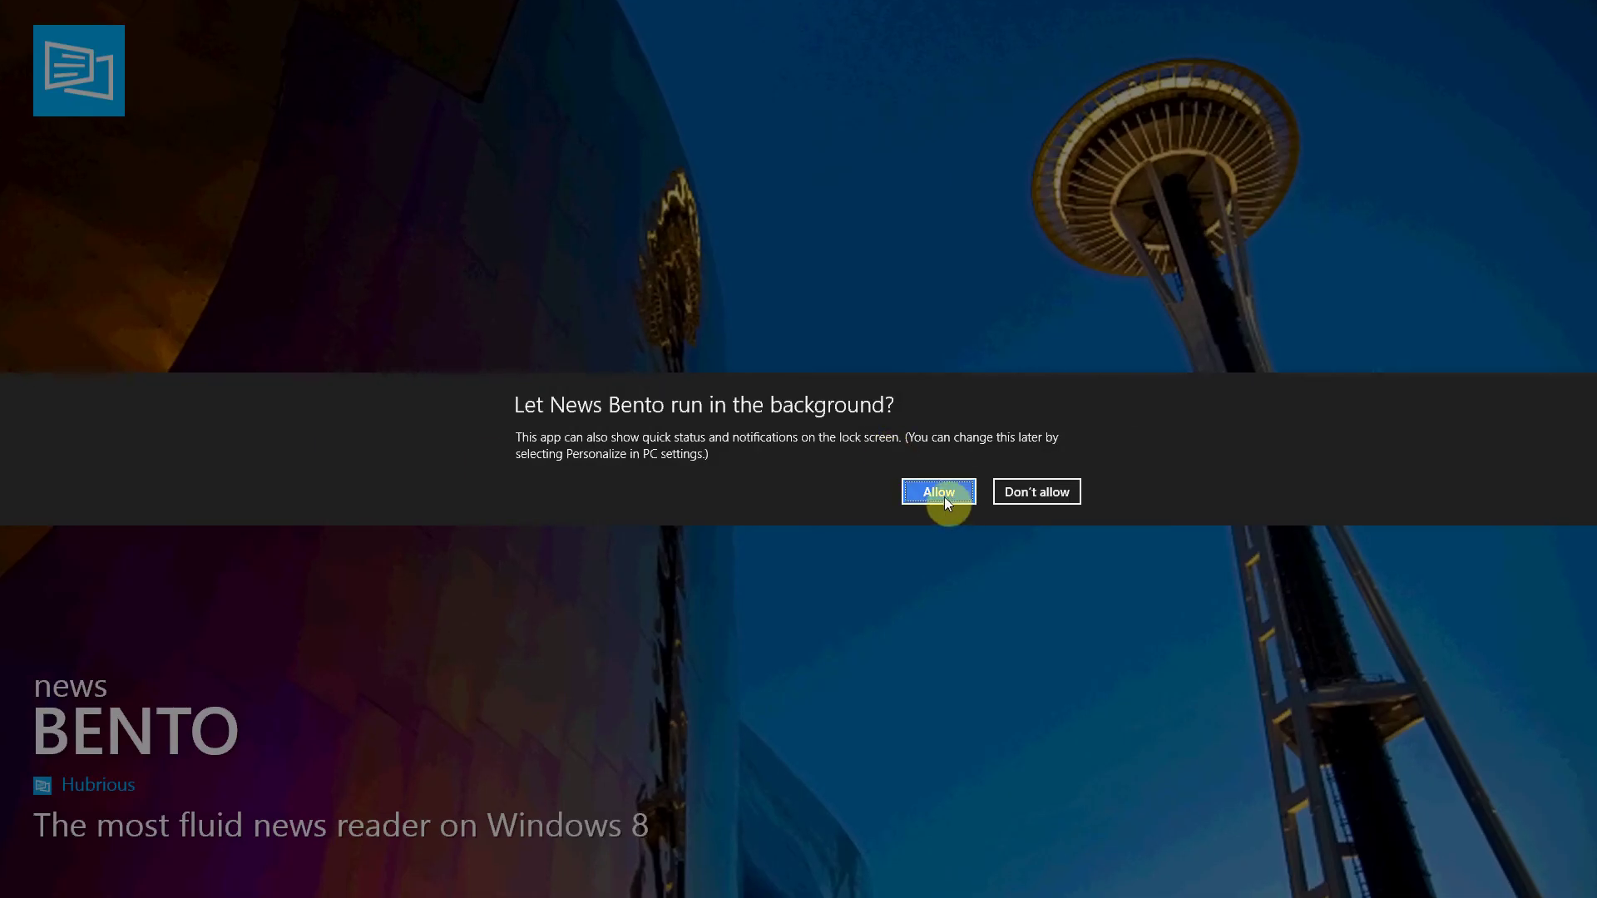
click(945, 497)
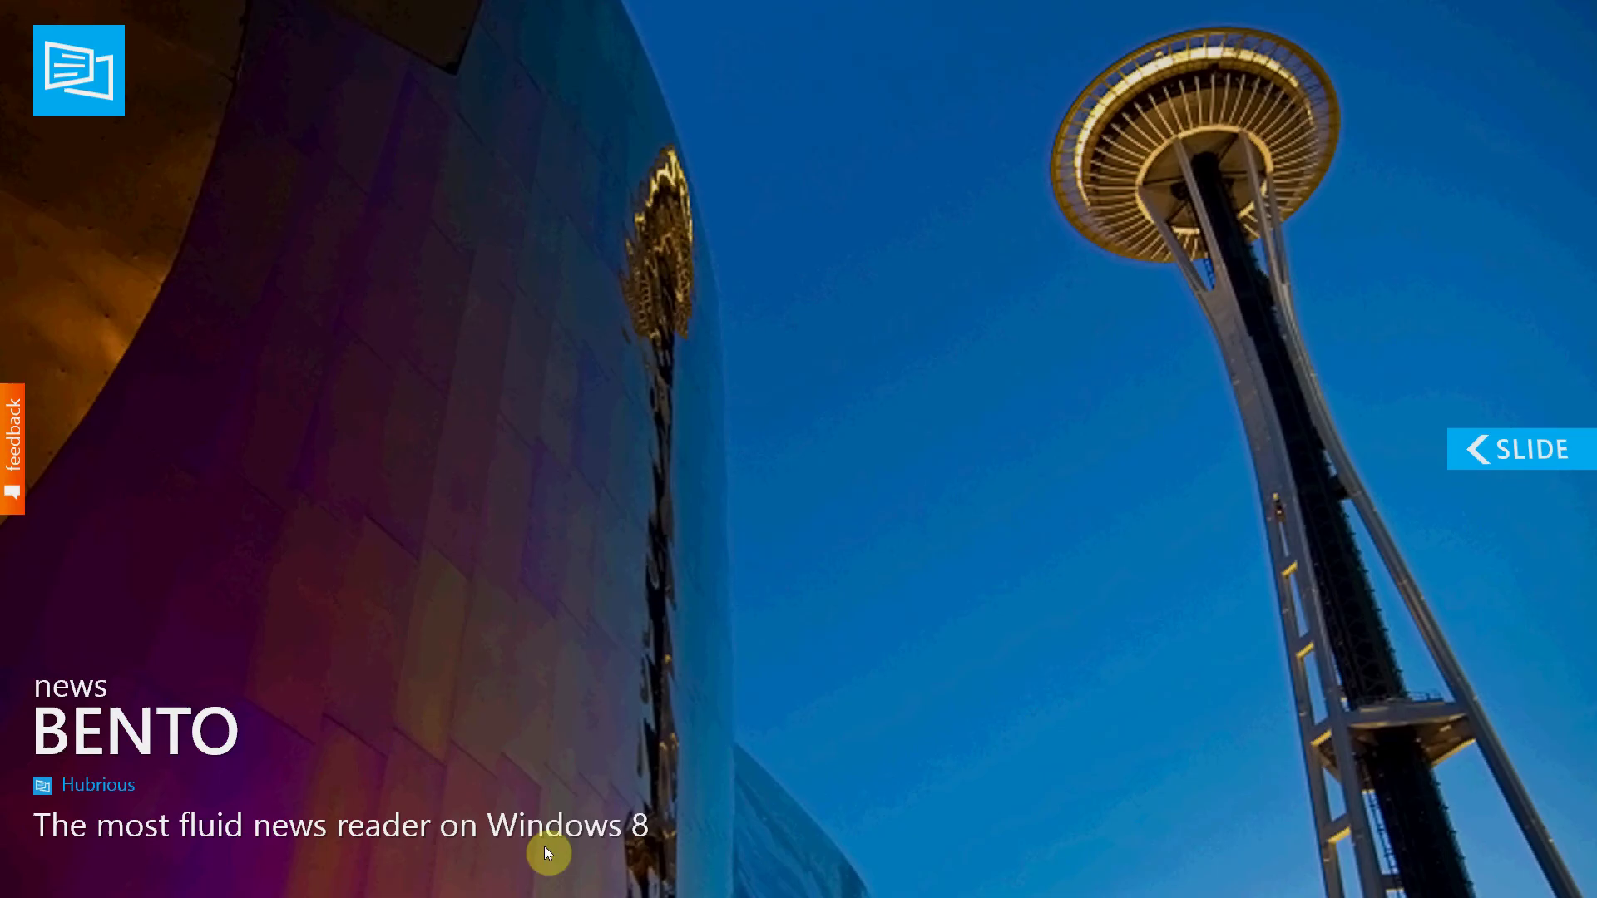
- Toggle between Start and News Bento with the Windows key and corner thumbnail, ending on Start
key(super)
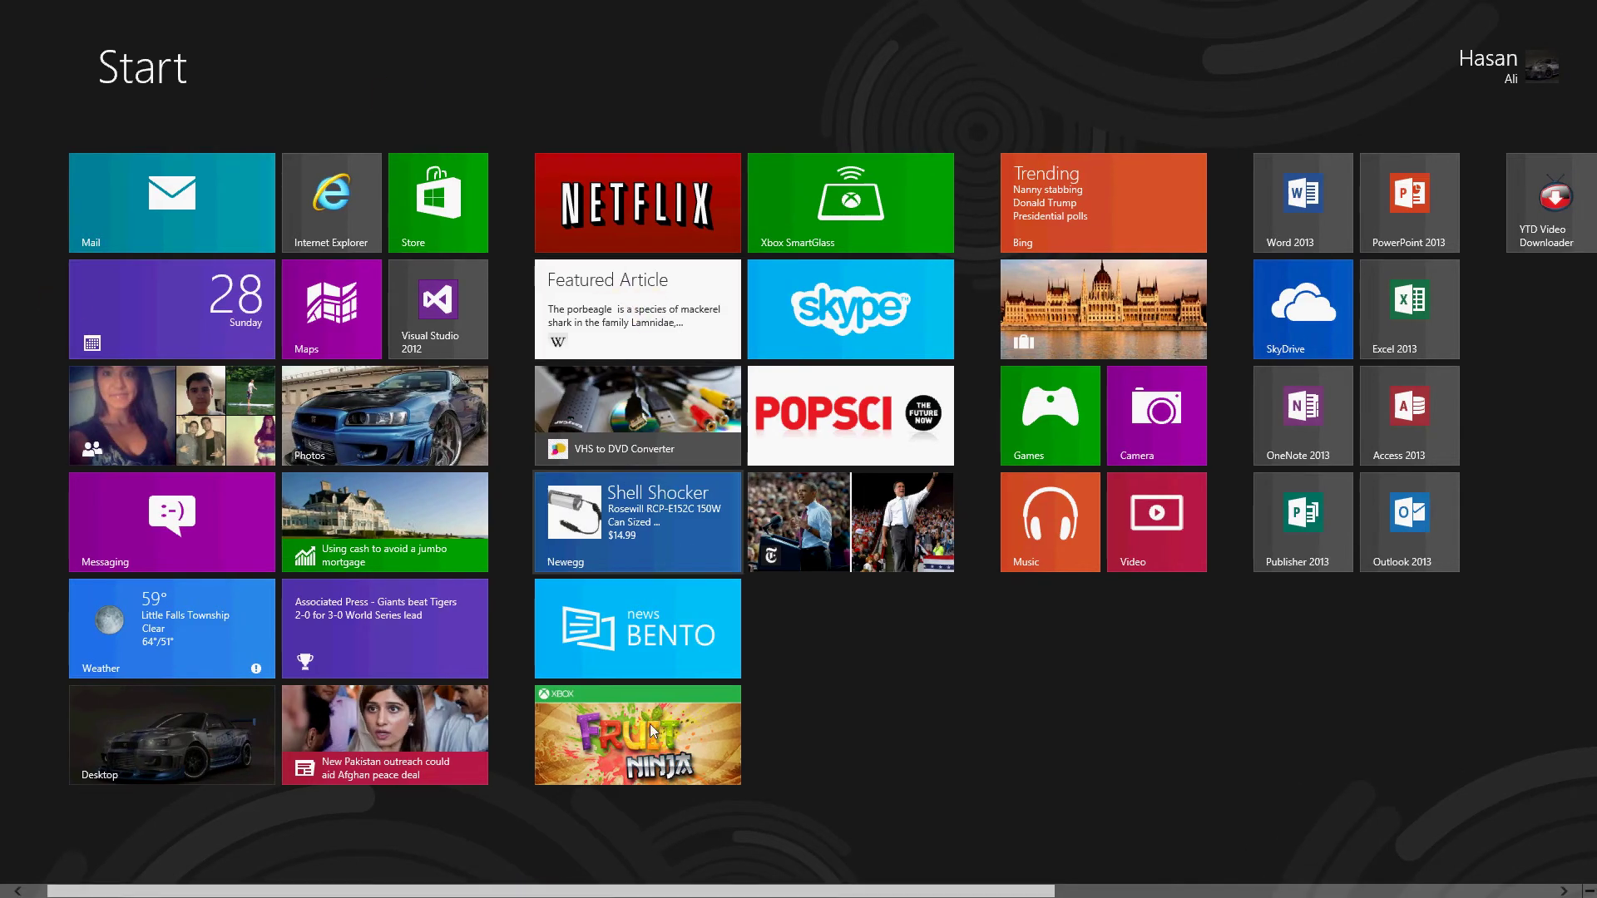
scroll(654, 731, down, 5)
mouse_move(4, 556)
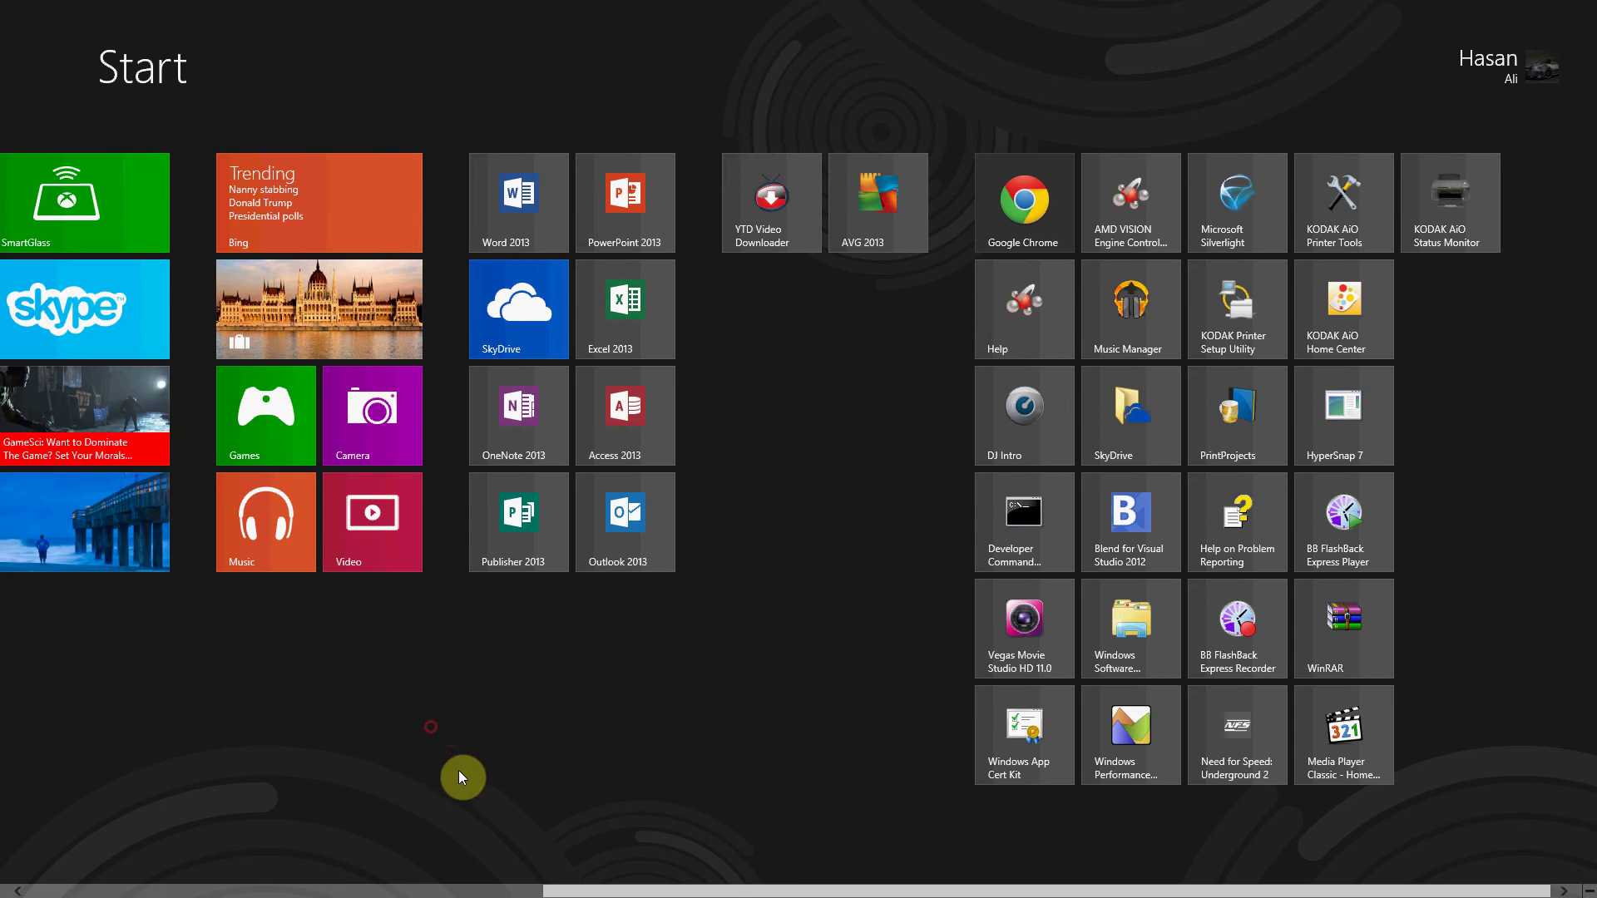
key(super)
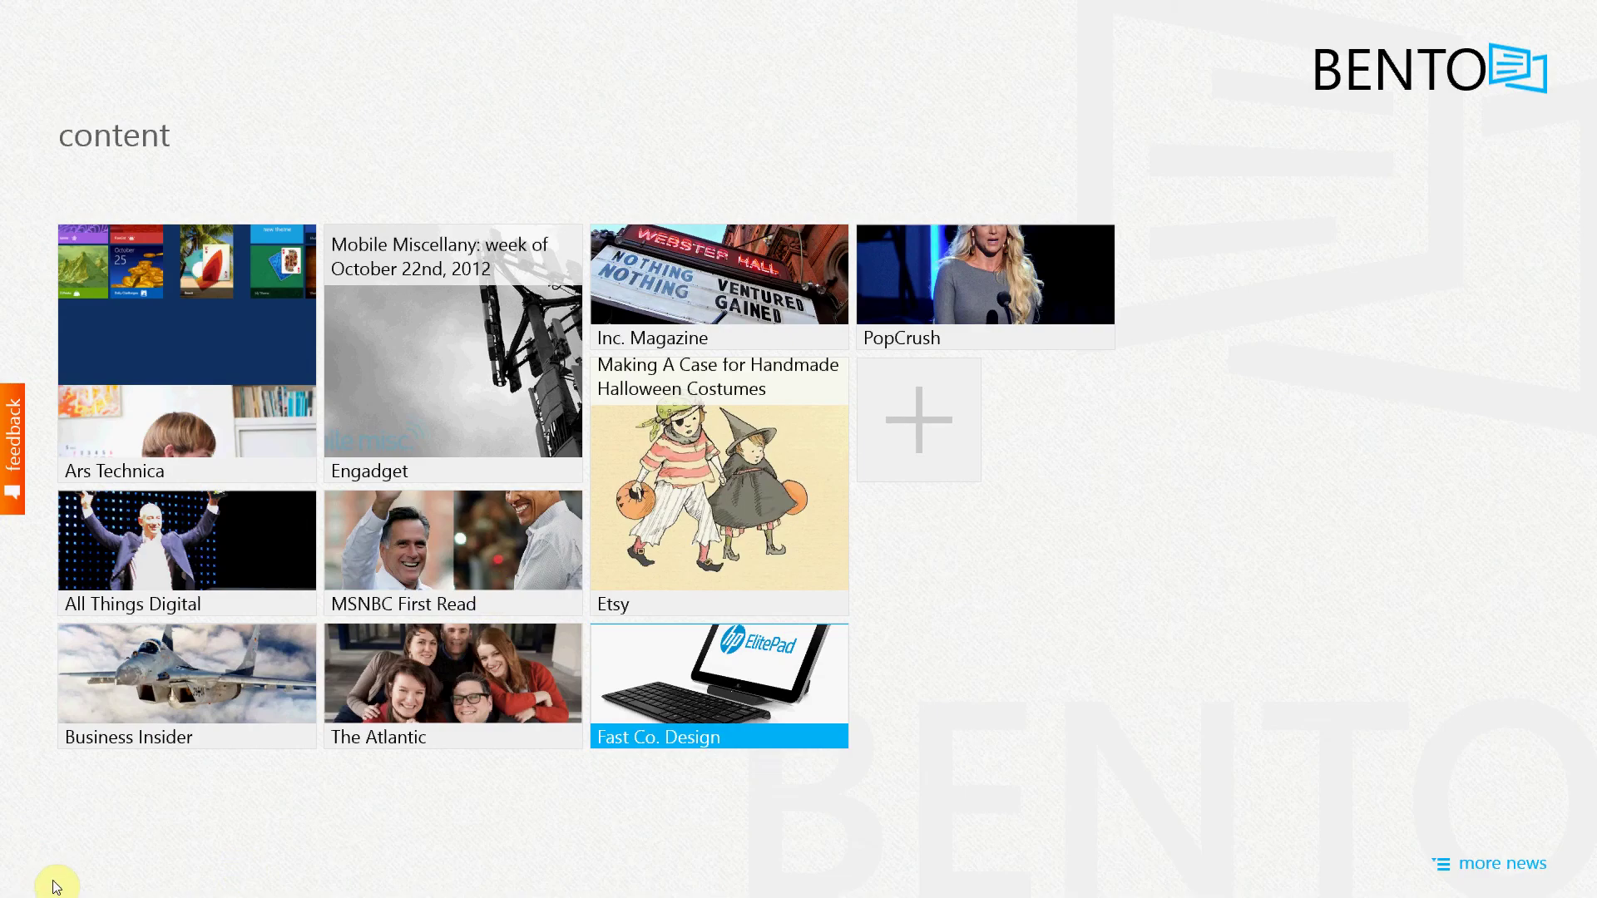
click(17, 882)
click(16, 881)
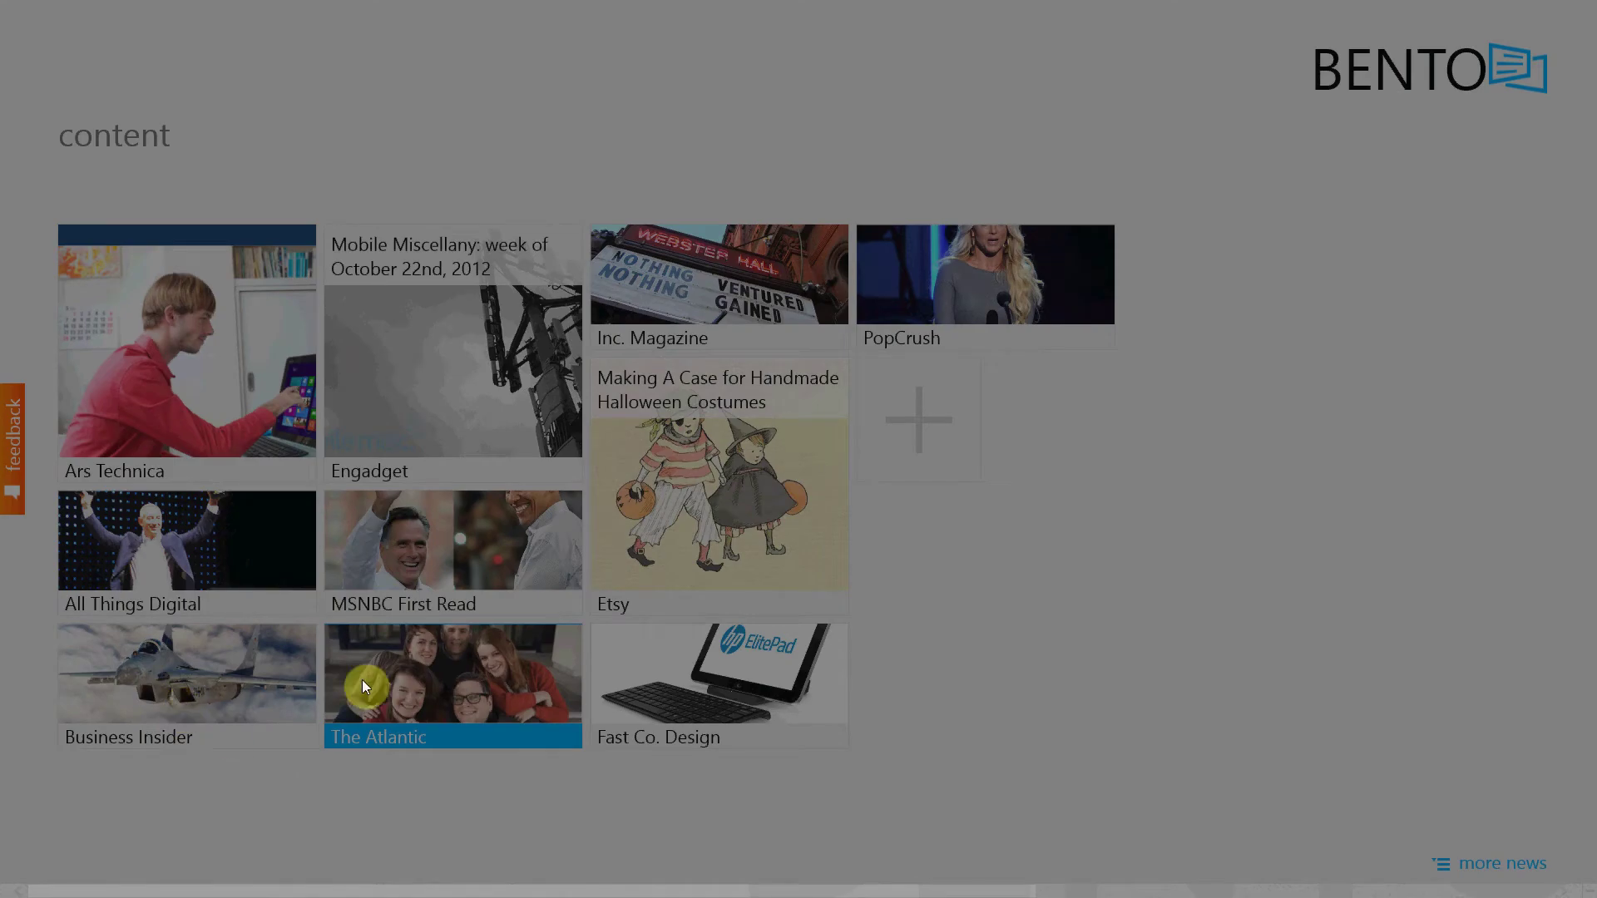
key(super)
- Pick News Bento from the left-edge app switcher opened at the bottom-left corner
mouse_move(4, 894)
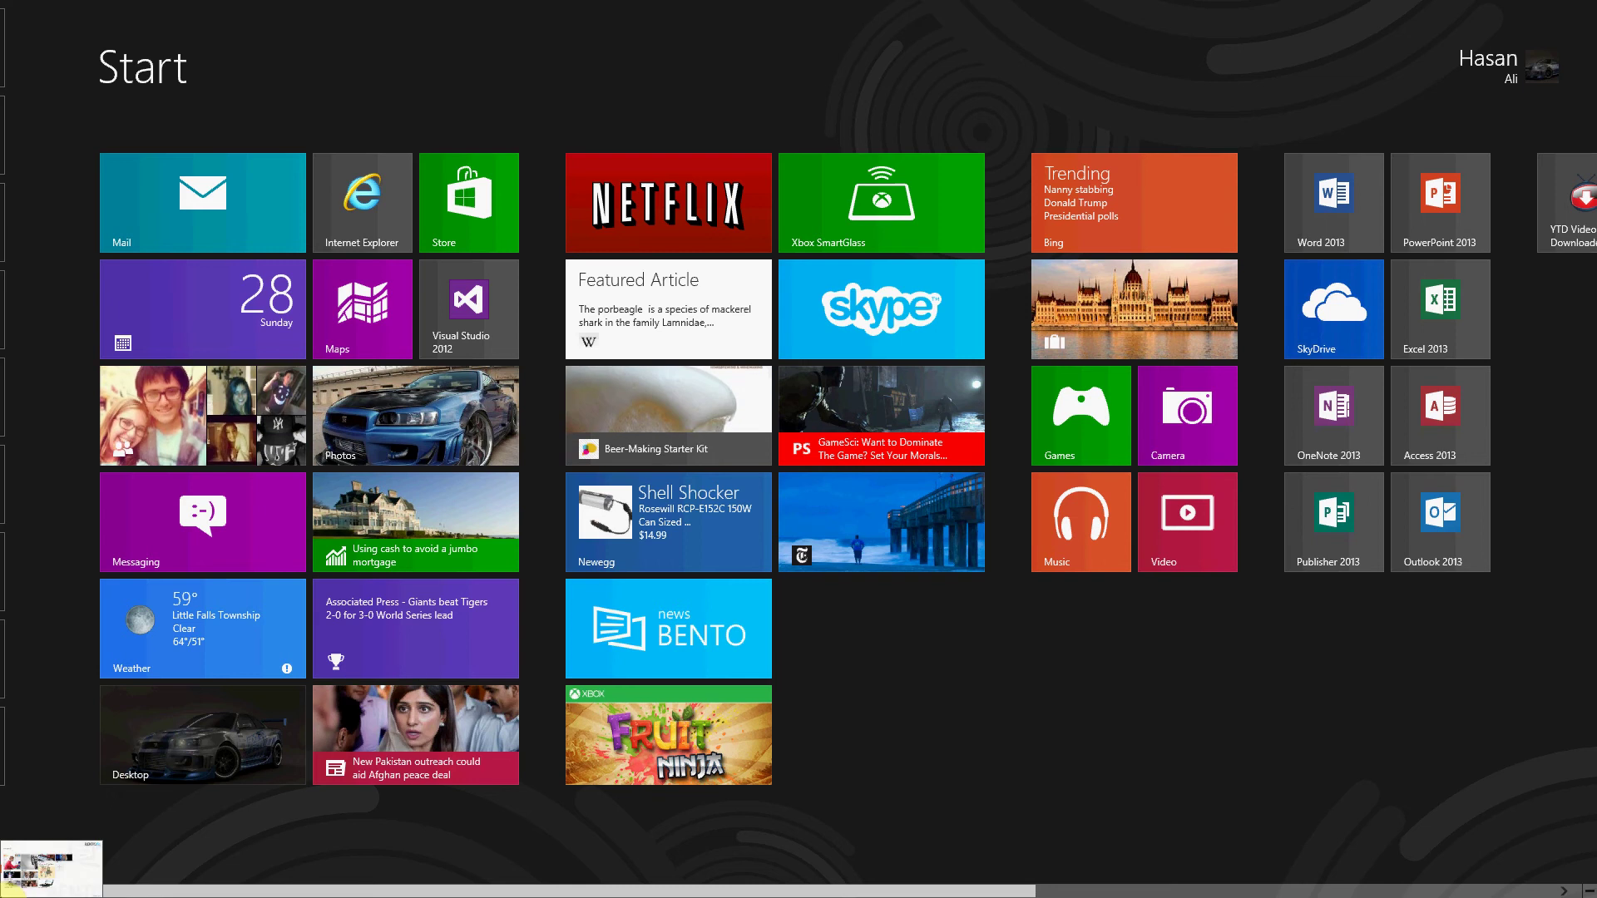
click(8, 892)
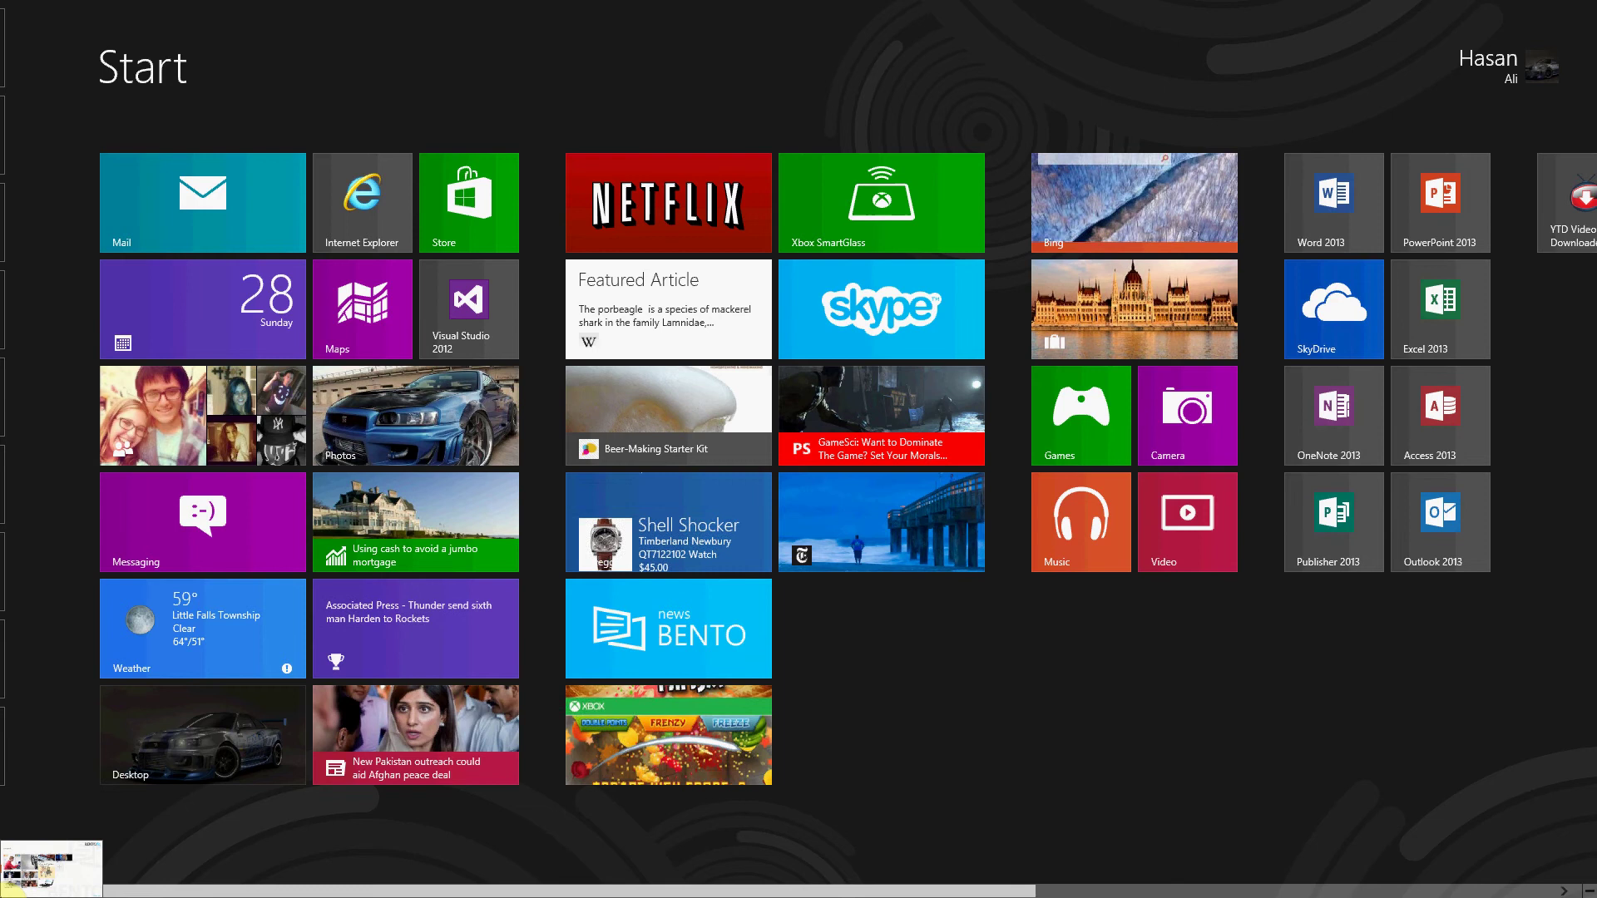
mouse_move(8, 535)
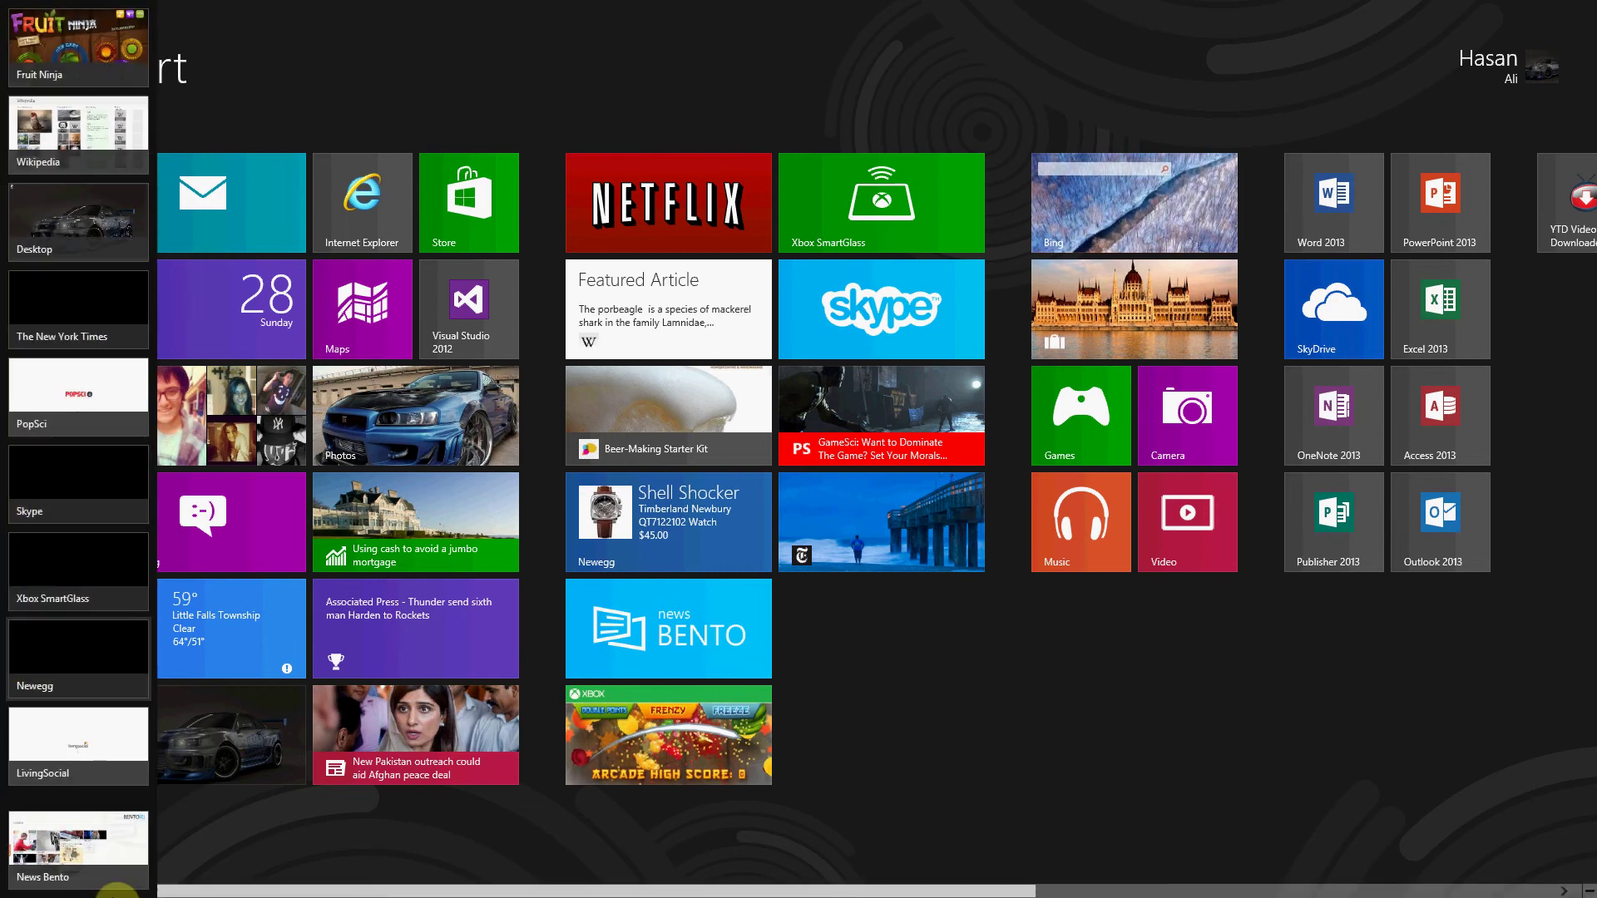
scroll(32, 48, down, 5)
scroll(44, 360, up, 5)
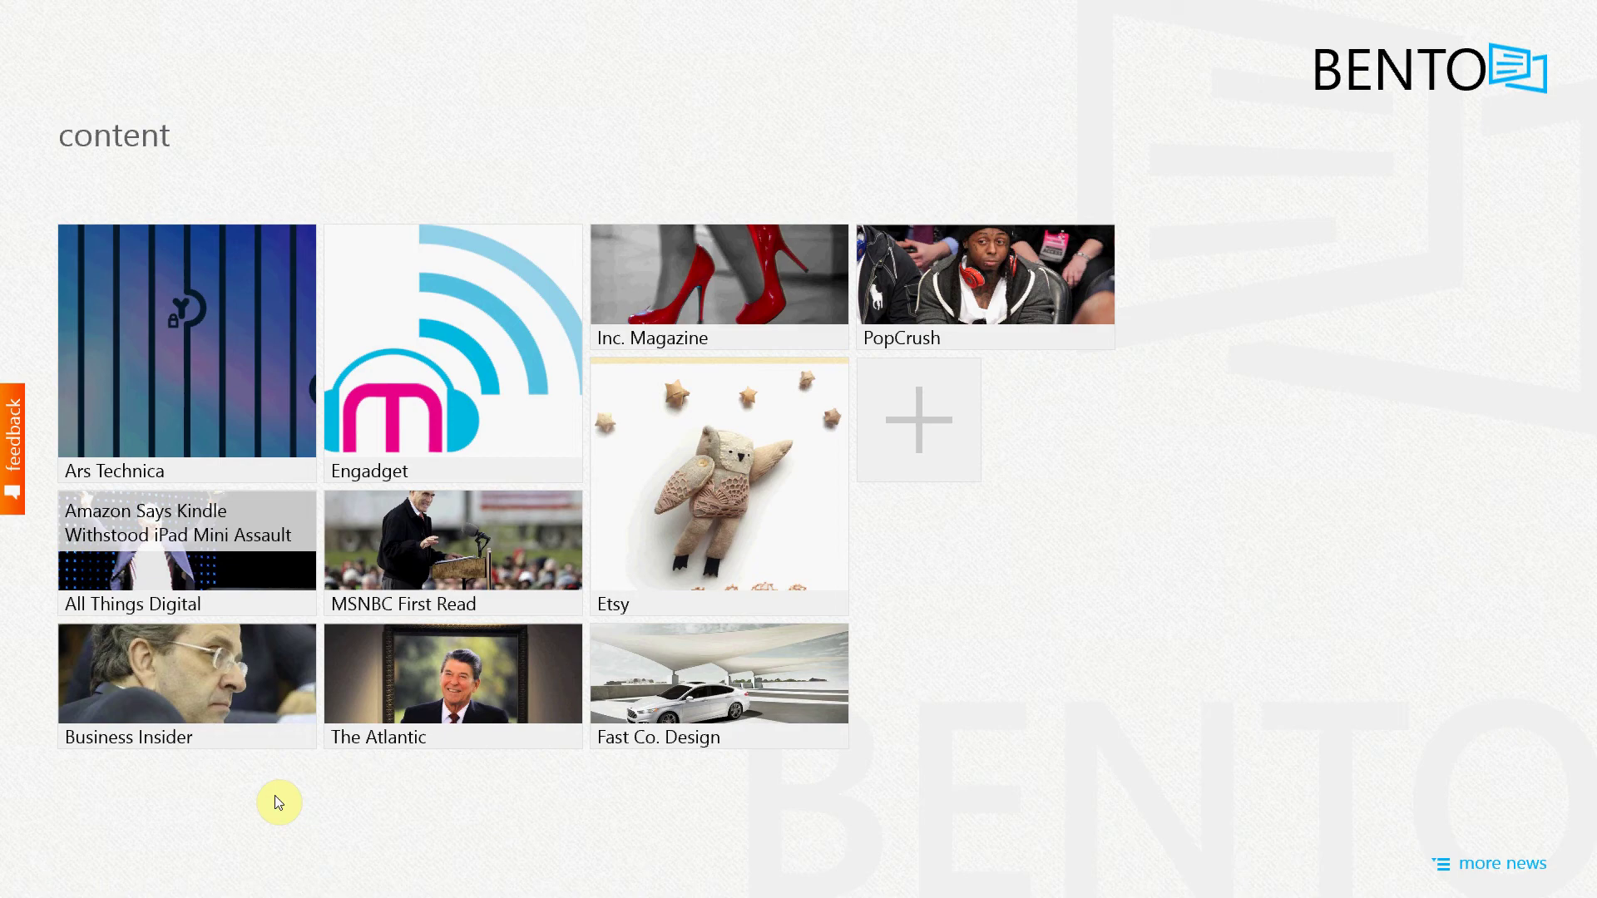
- Toggle repeatedly between Start and the desktop using the Desktop tile and Windows key
key(super)
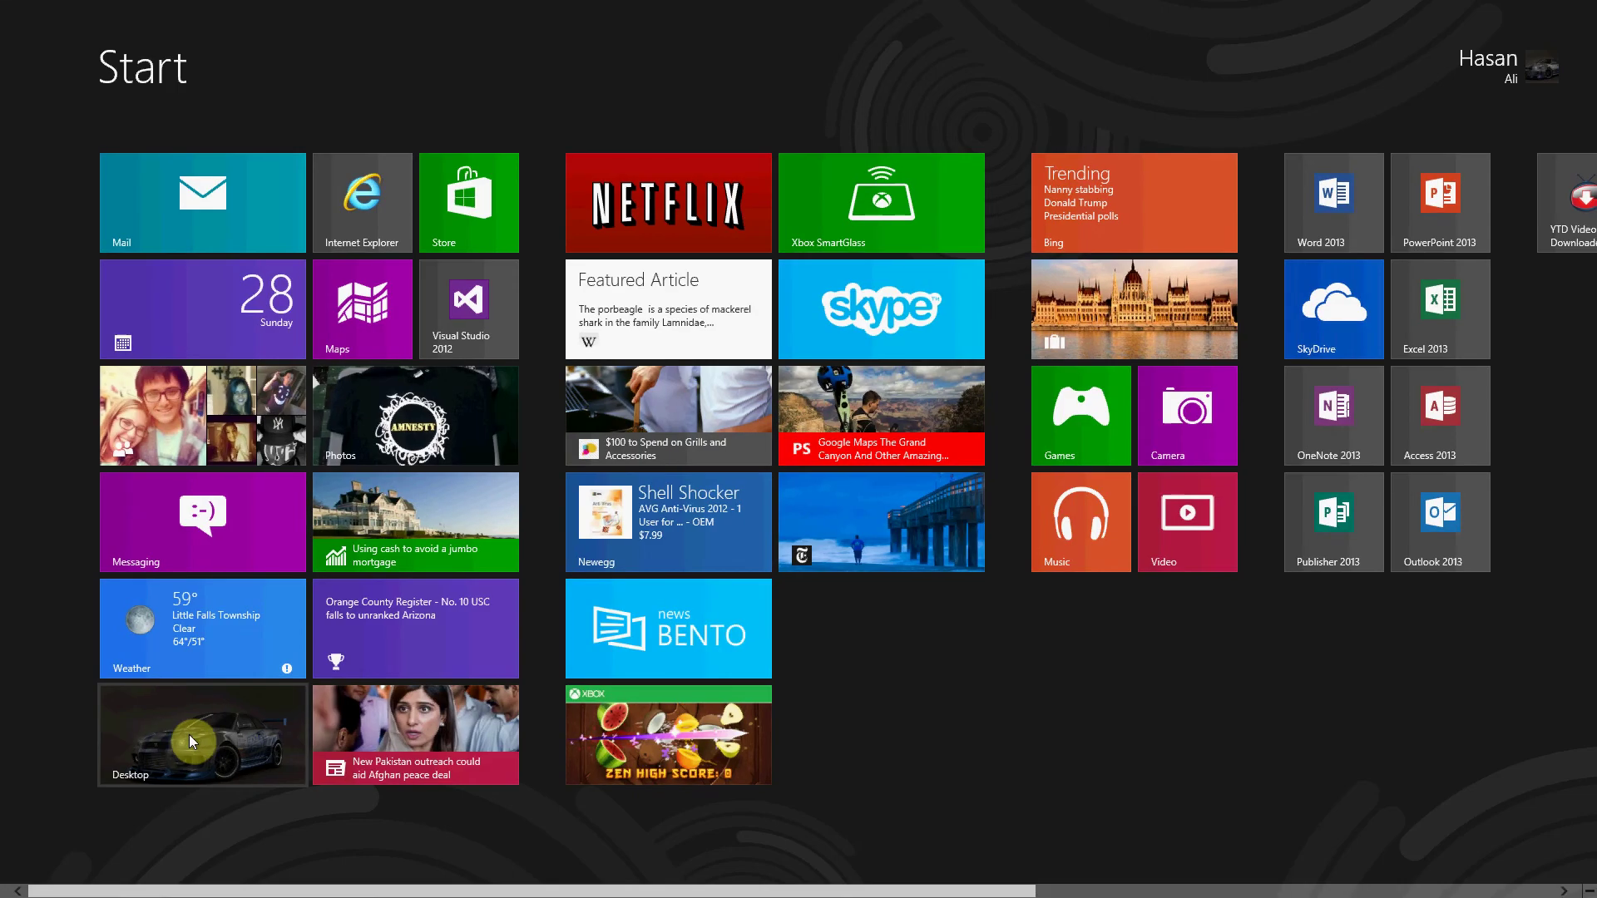
click(189, 736)
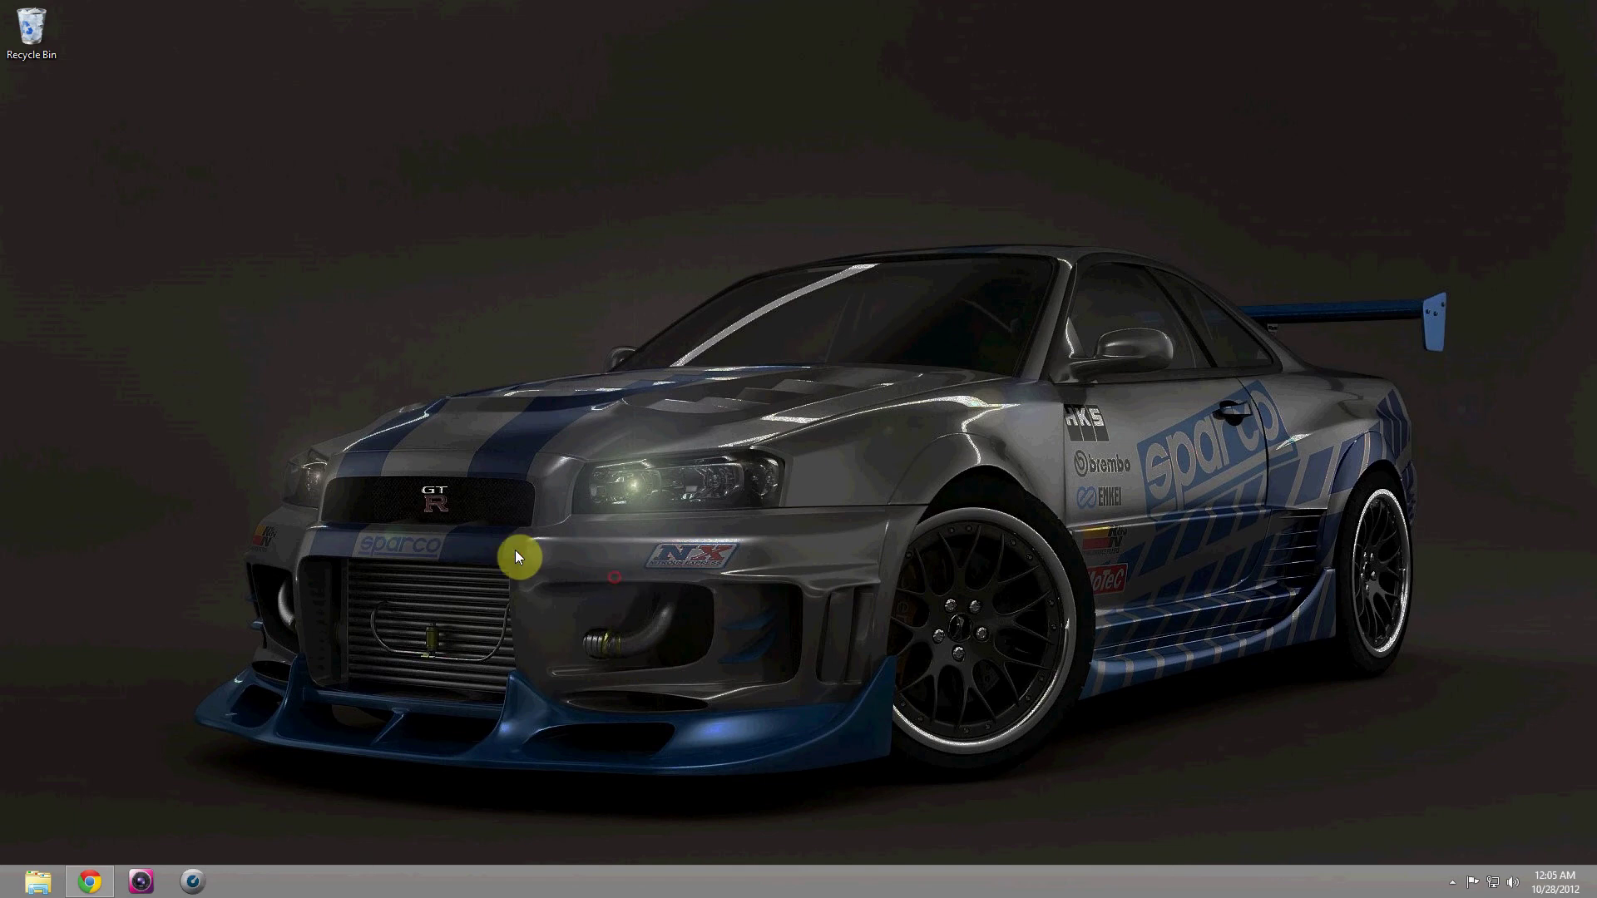
key(super)
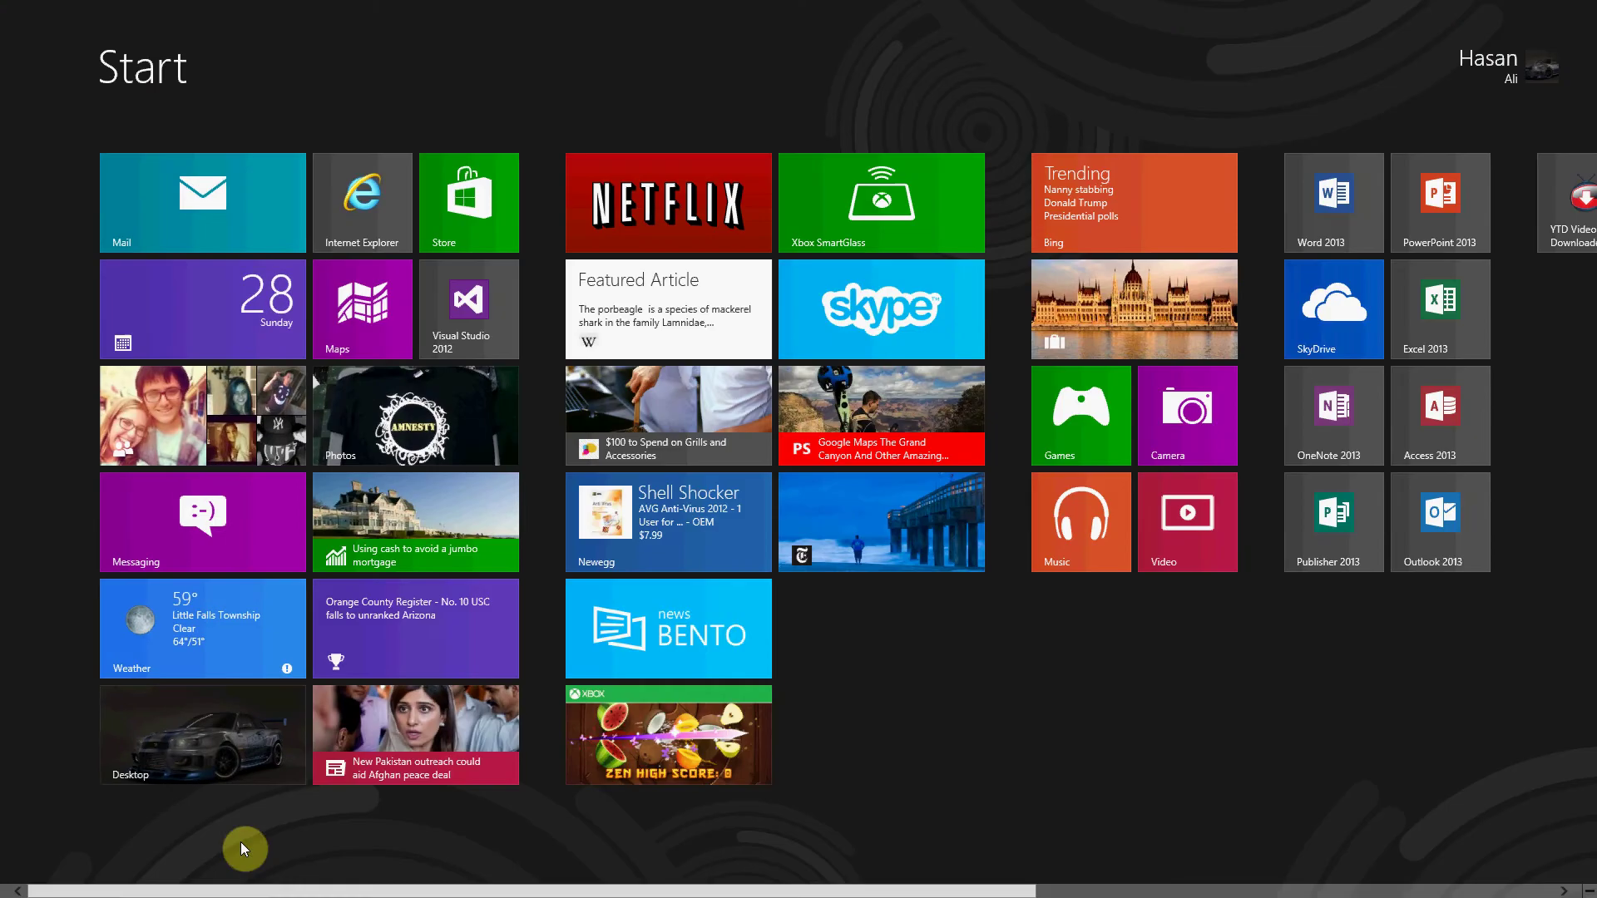
click(215, 744)
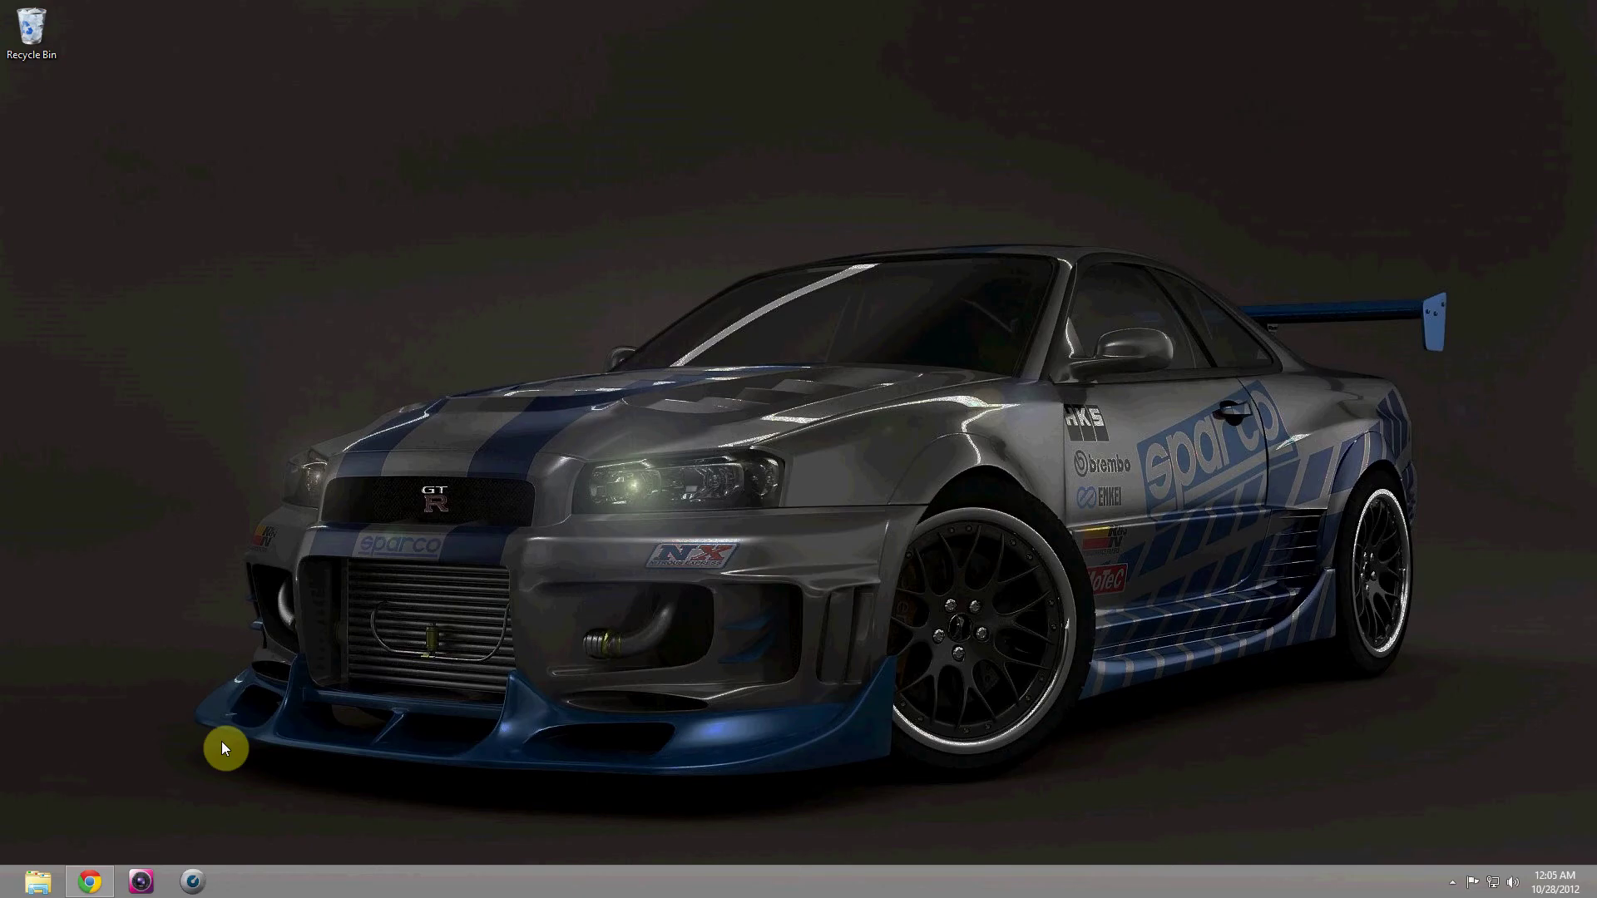
key(super)
click(217, 743)
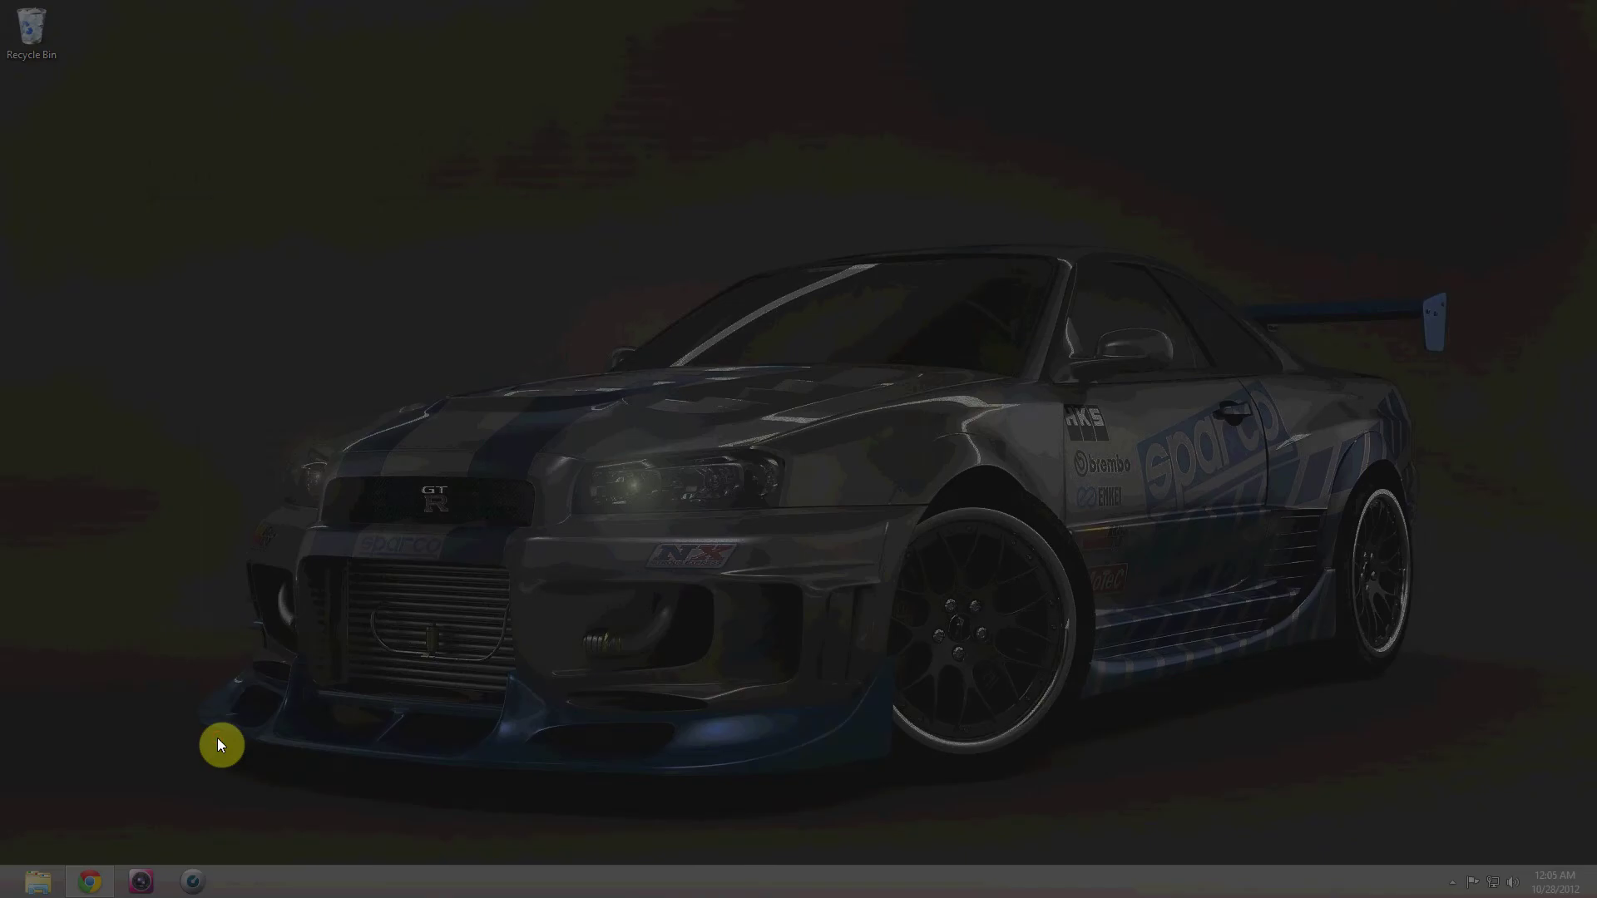
key(super)
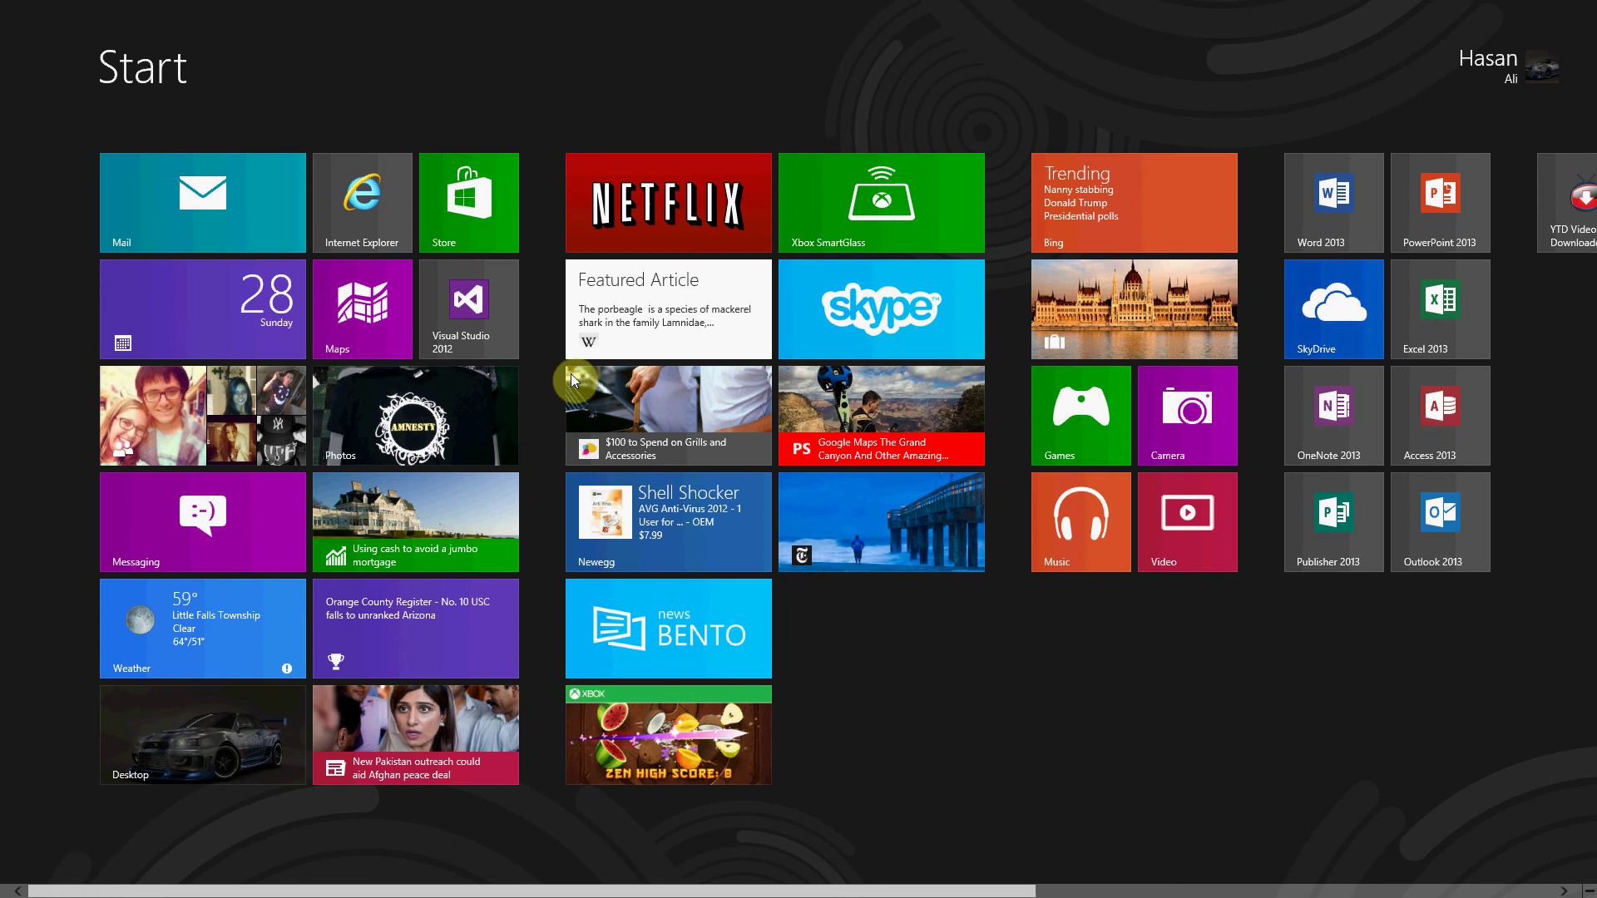
key(super)
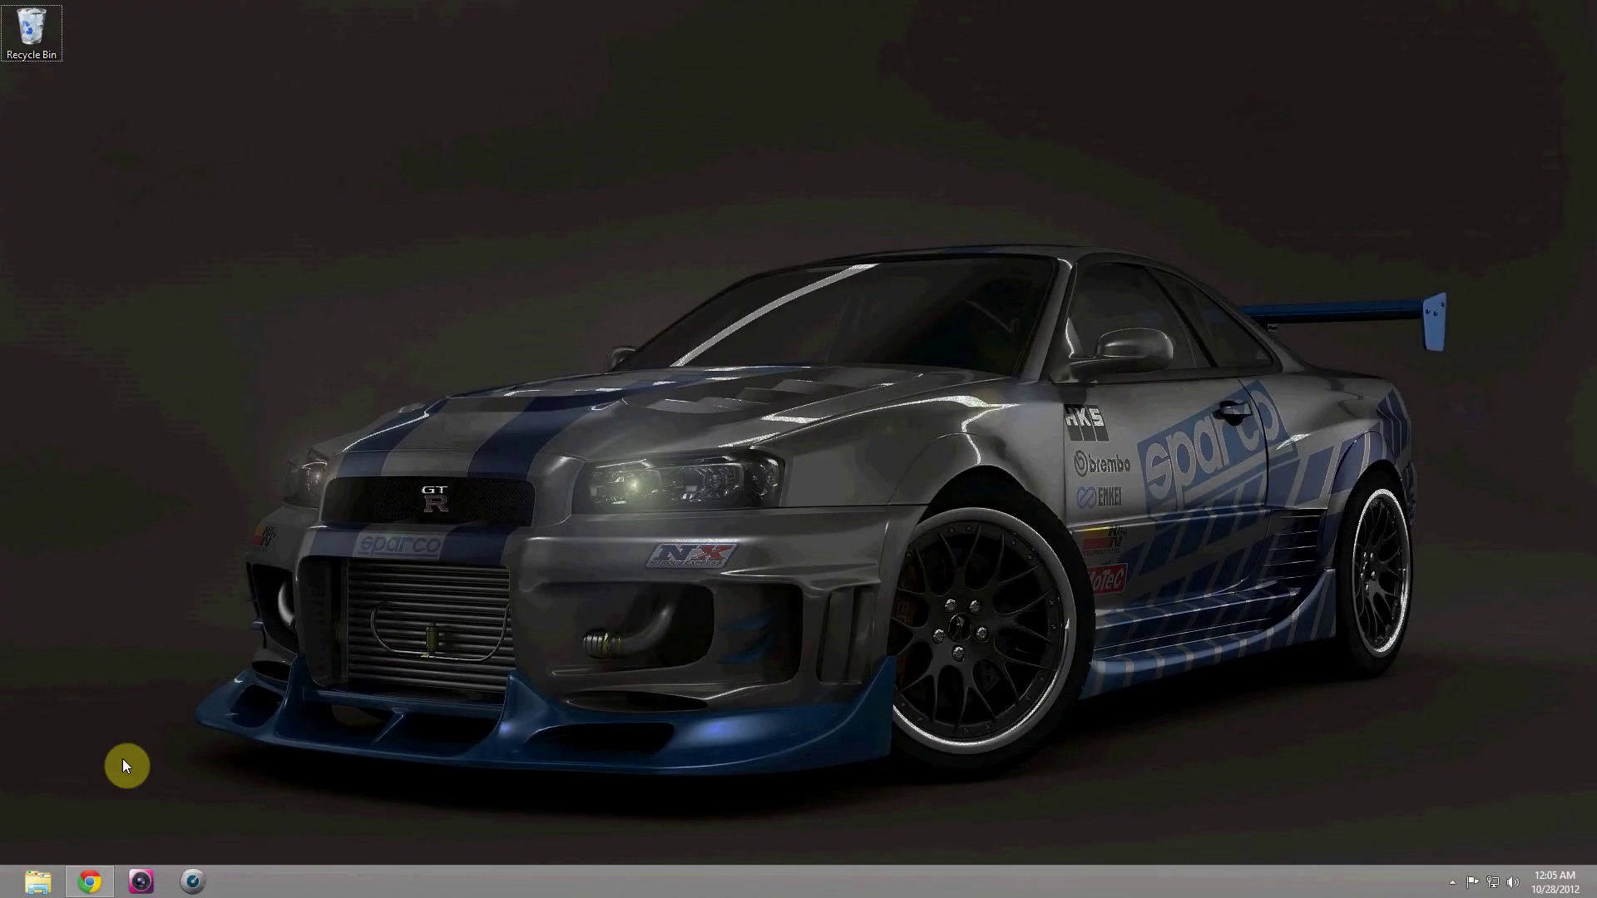
- Switch to LivingSocial from the corner switcher, toggle with Start, and return to Start
click(5, 893)
mouse_move(5, 766)
click(84, 758)
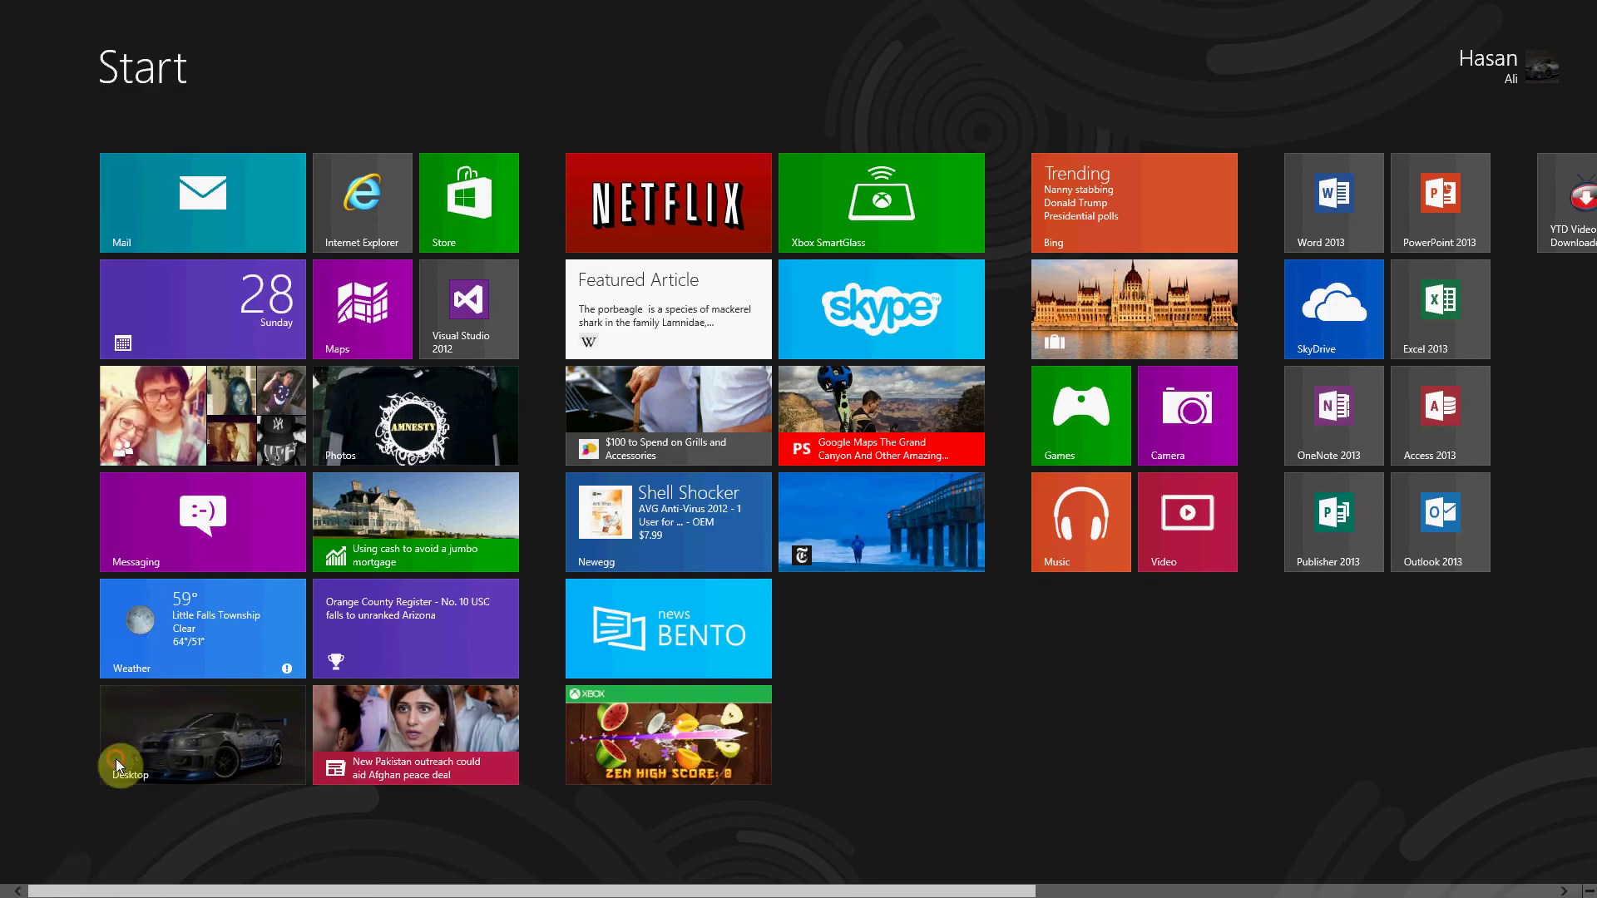
key(super)
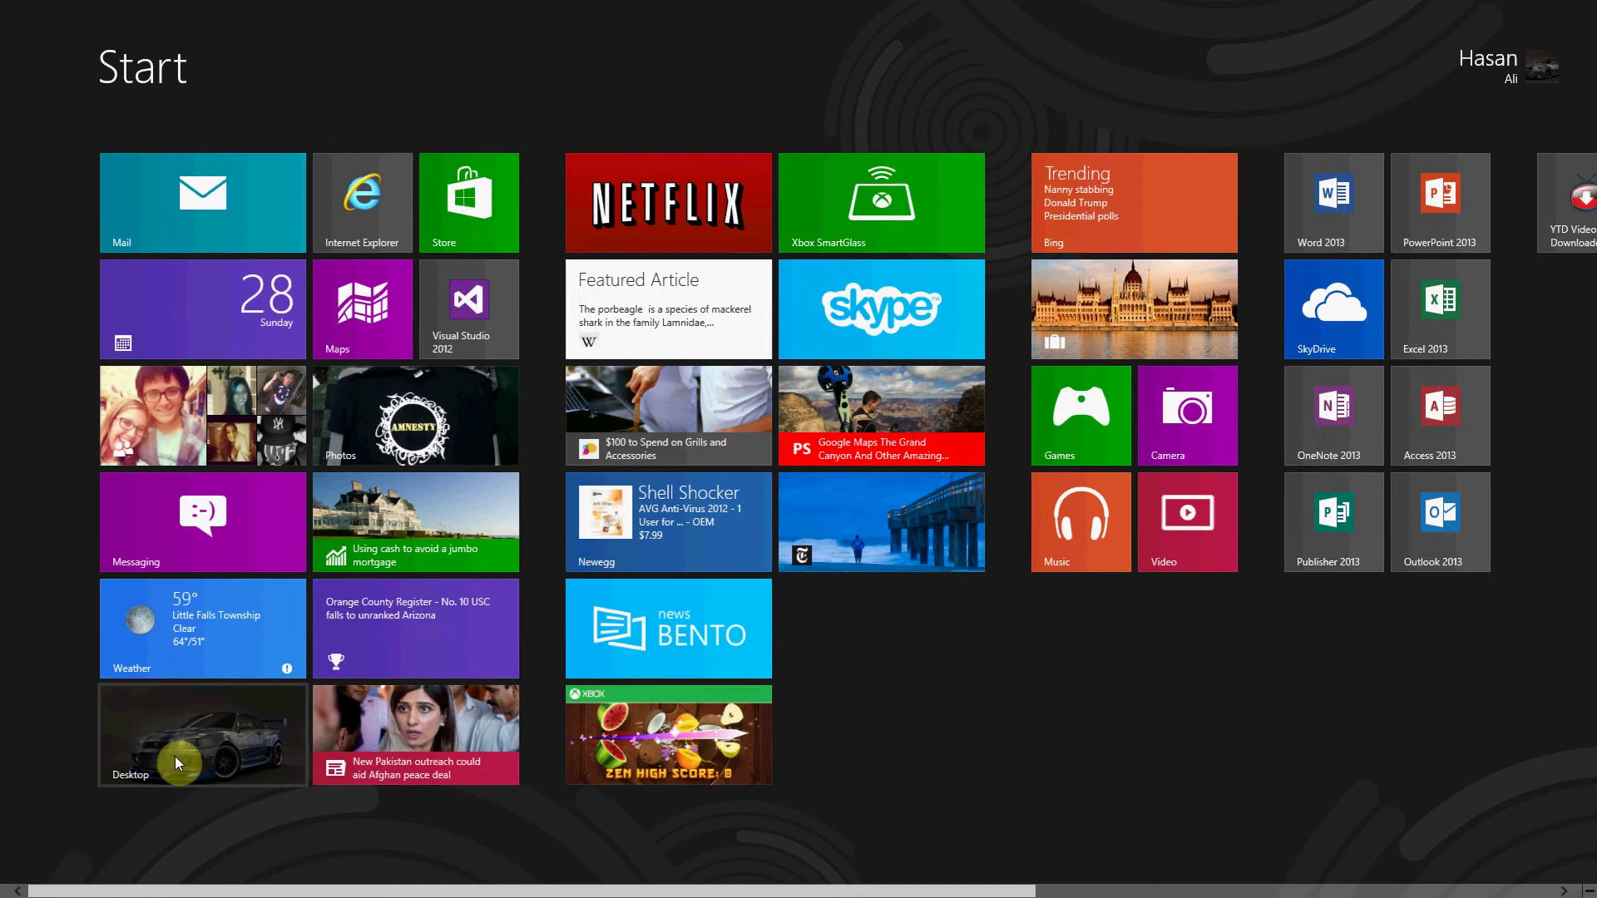
key(super)
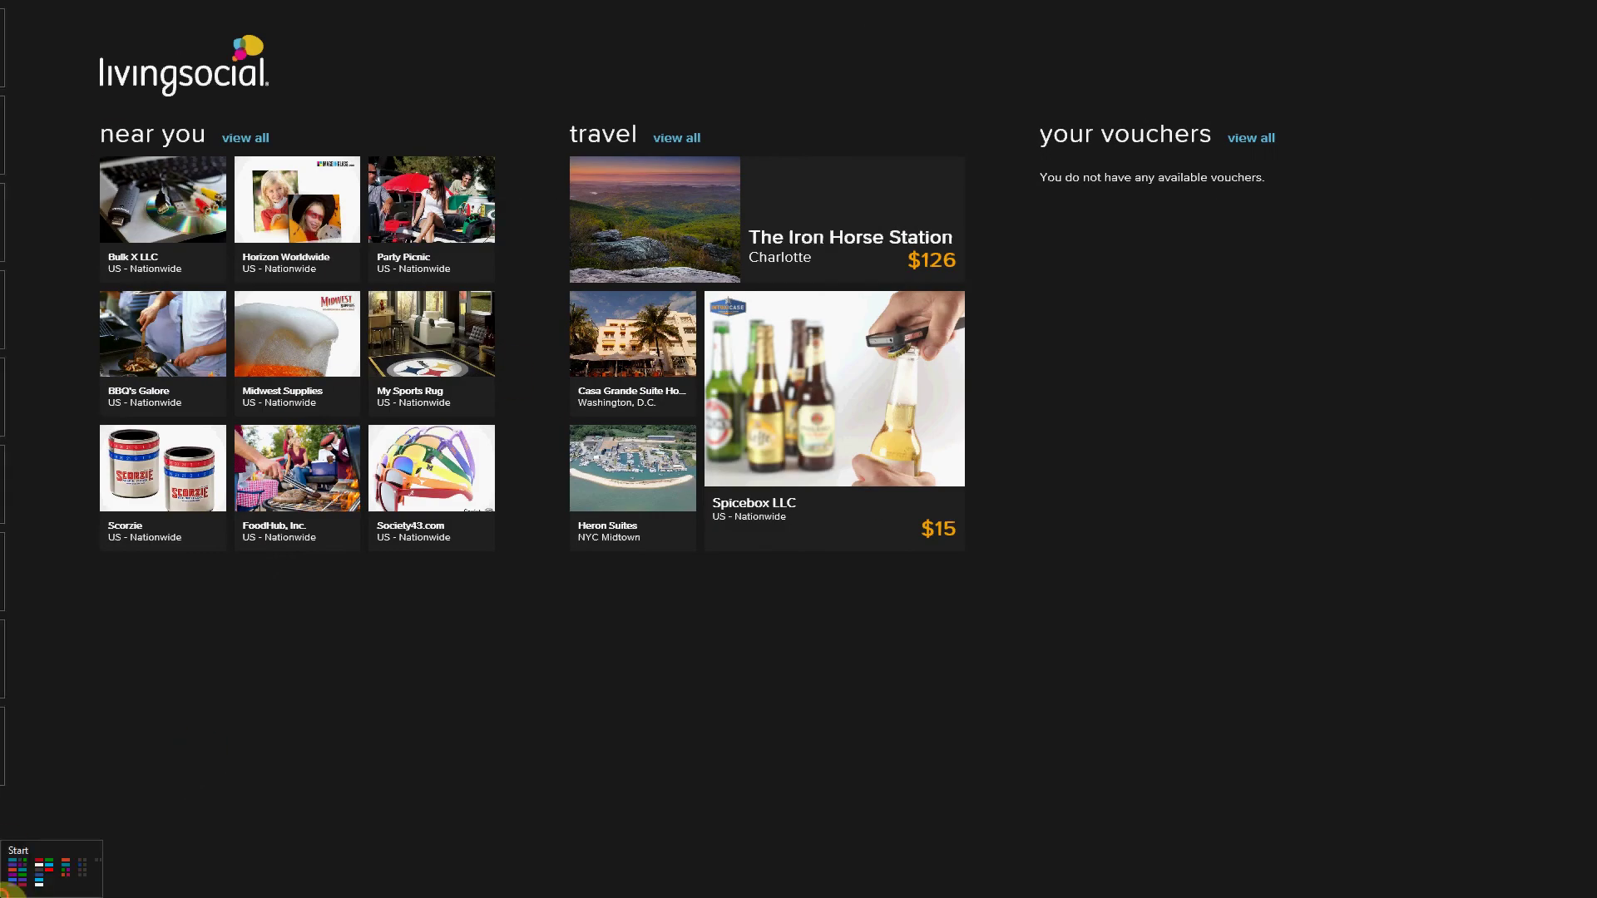
click(8, 889)
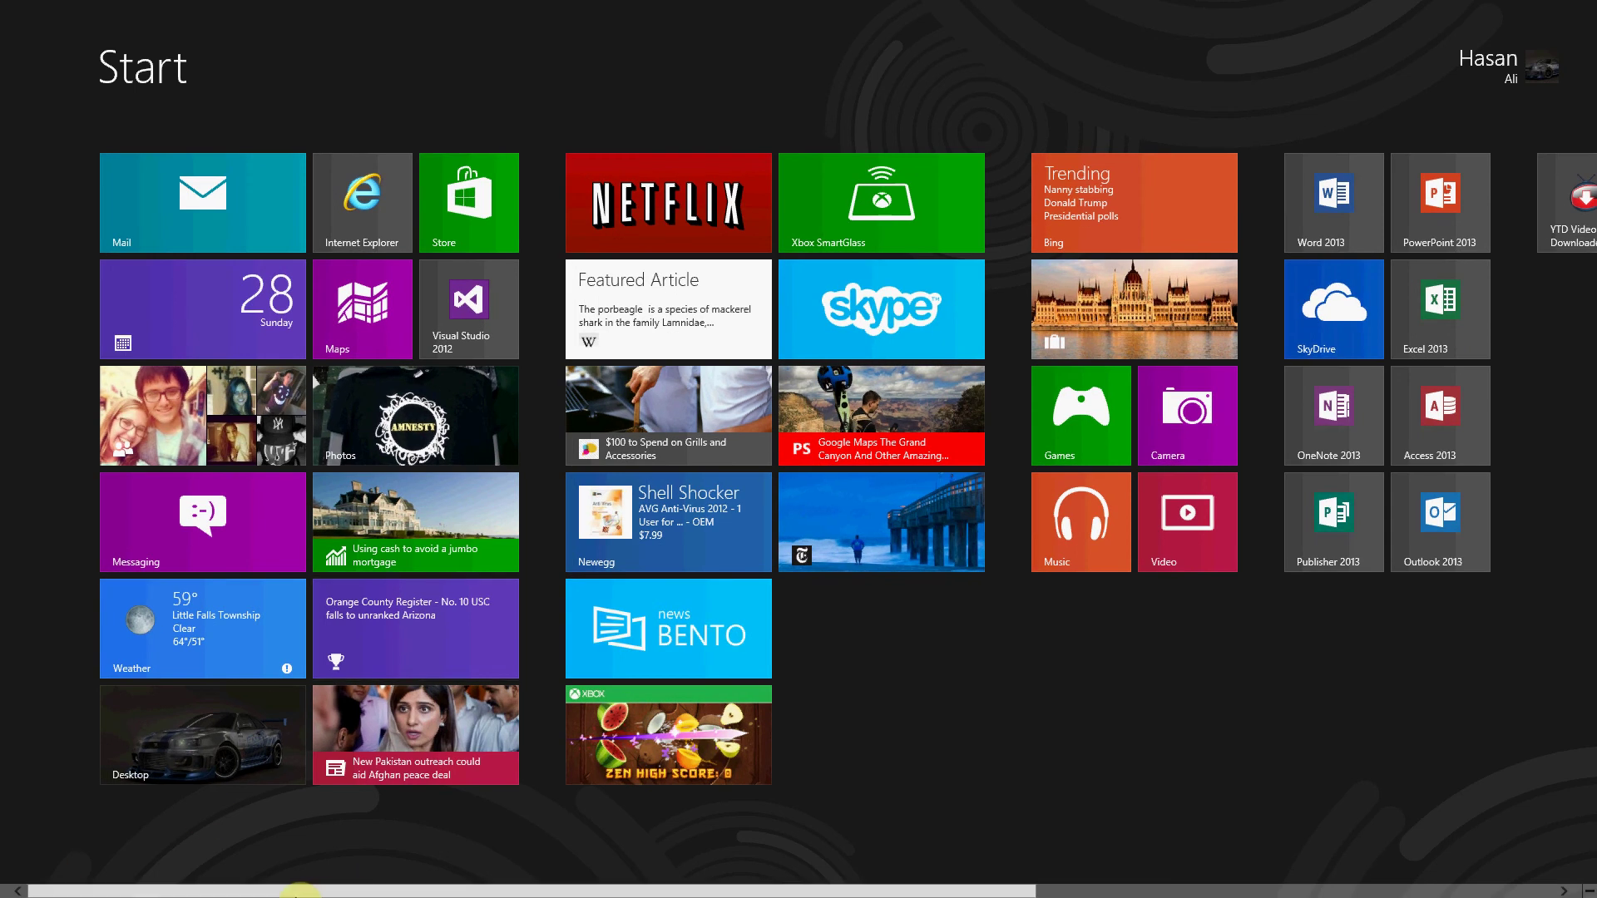
drag(356, 892, 865, 892)
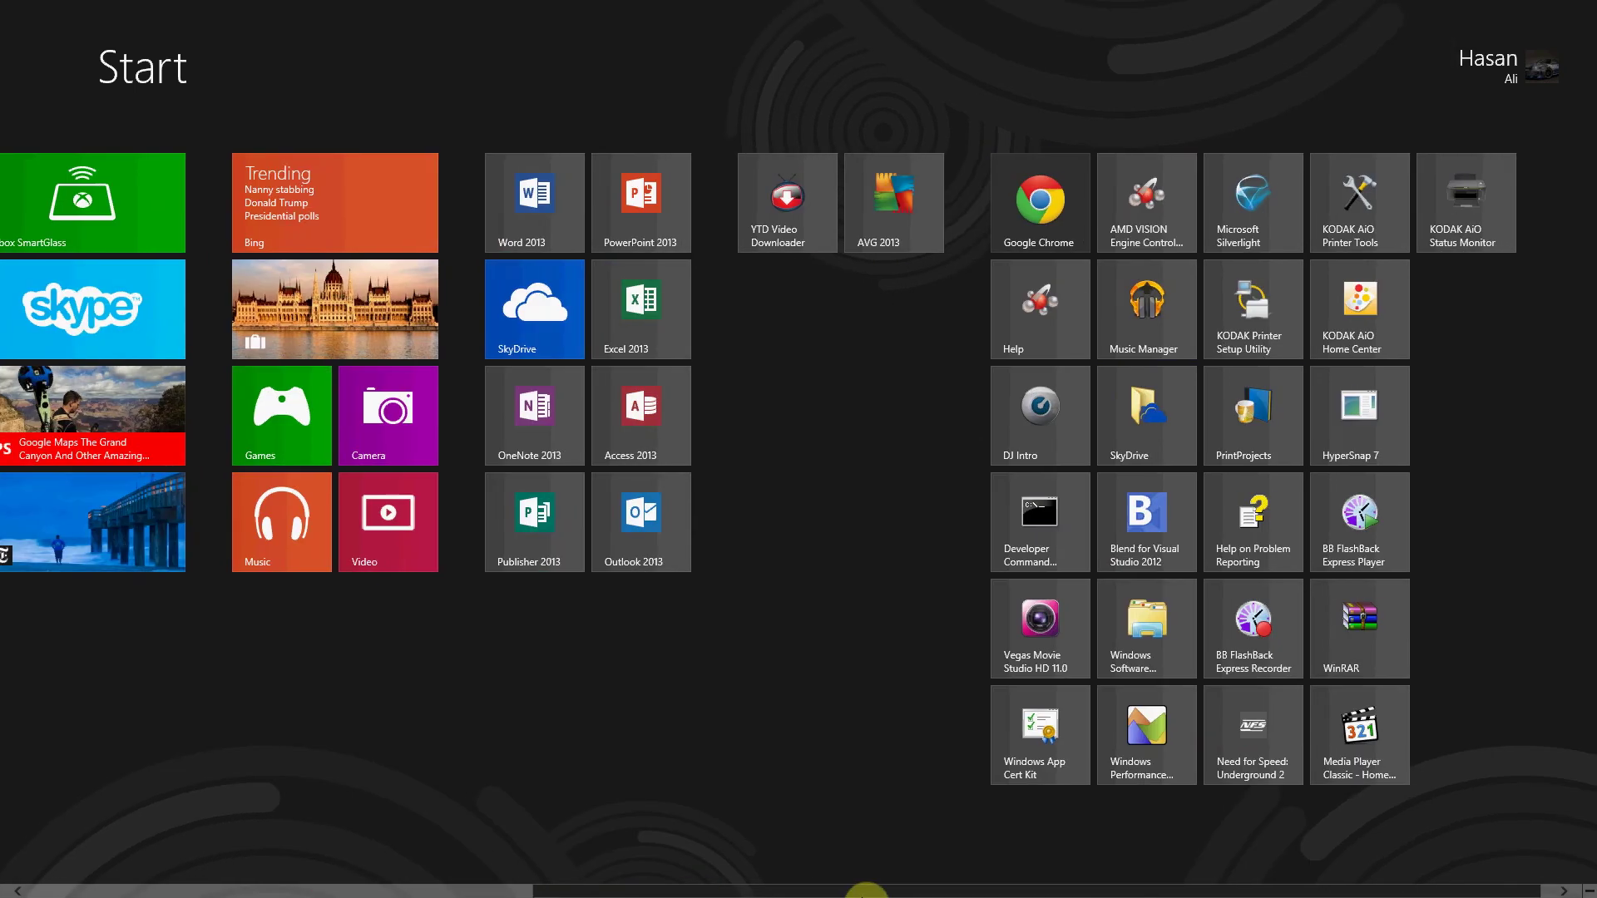
drag(702, 891, 1306, 894)
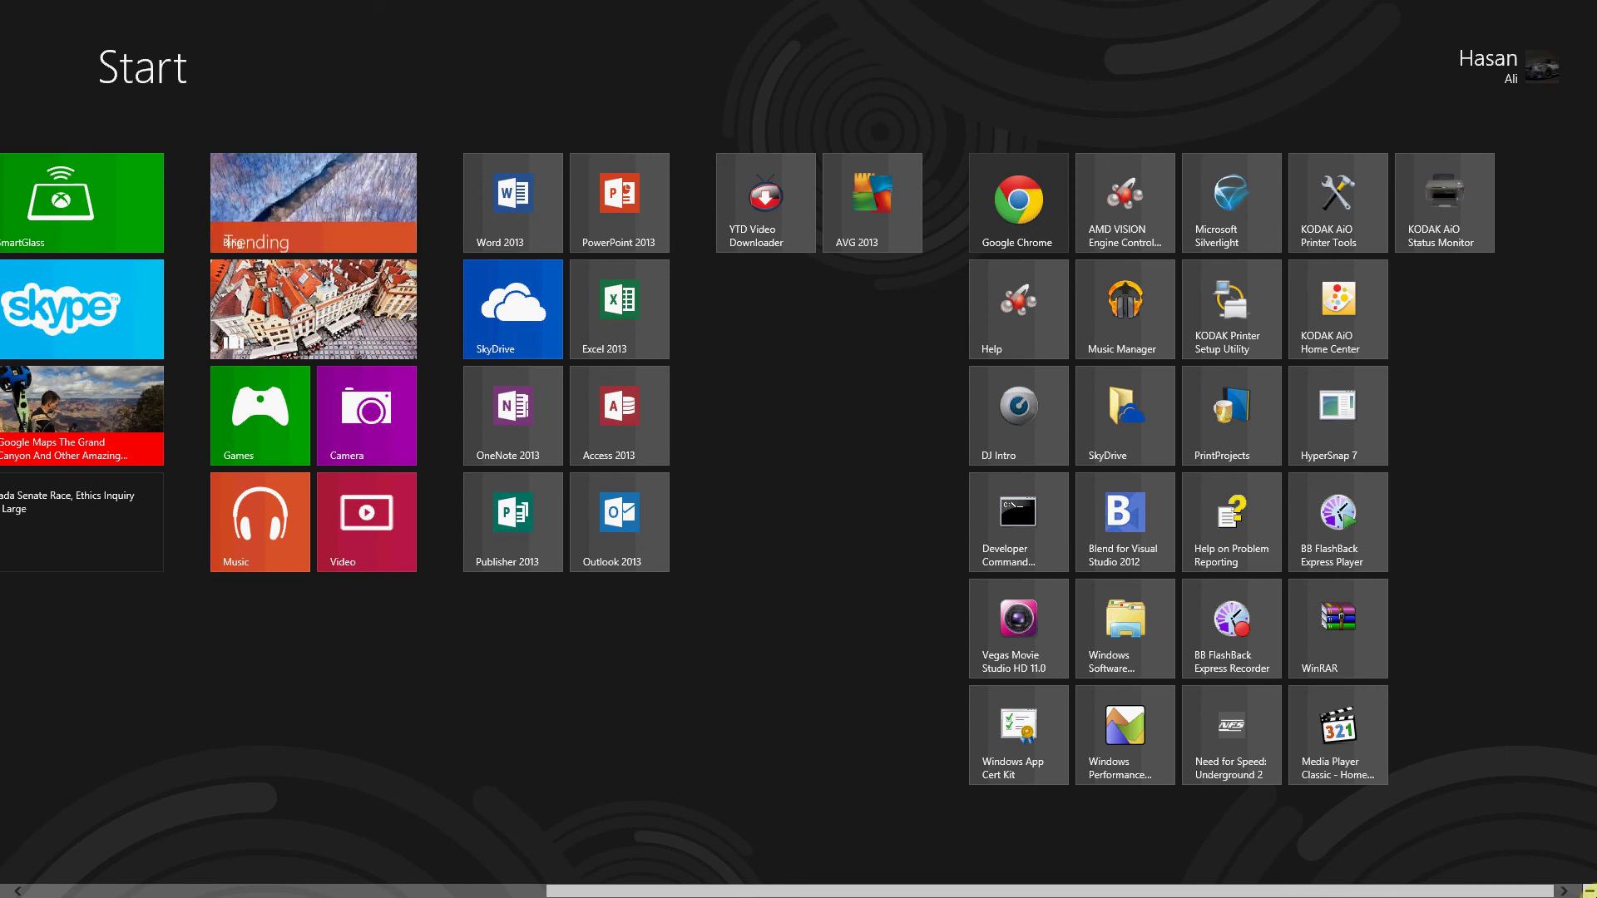
mouse_move(1590, 890)
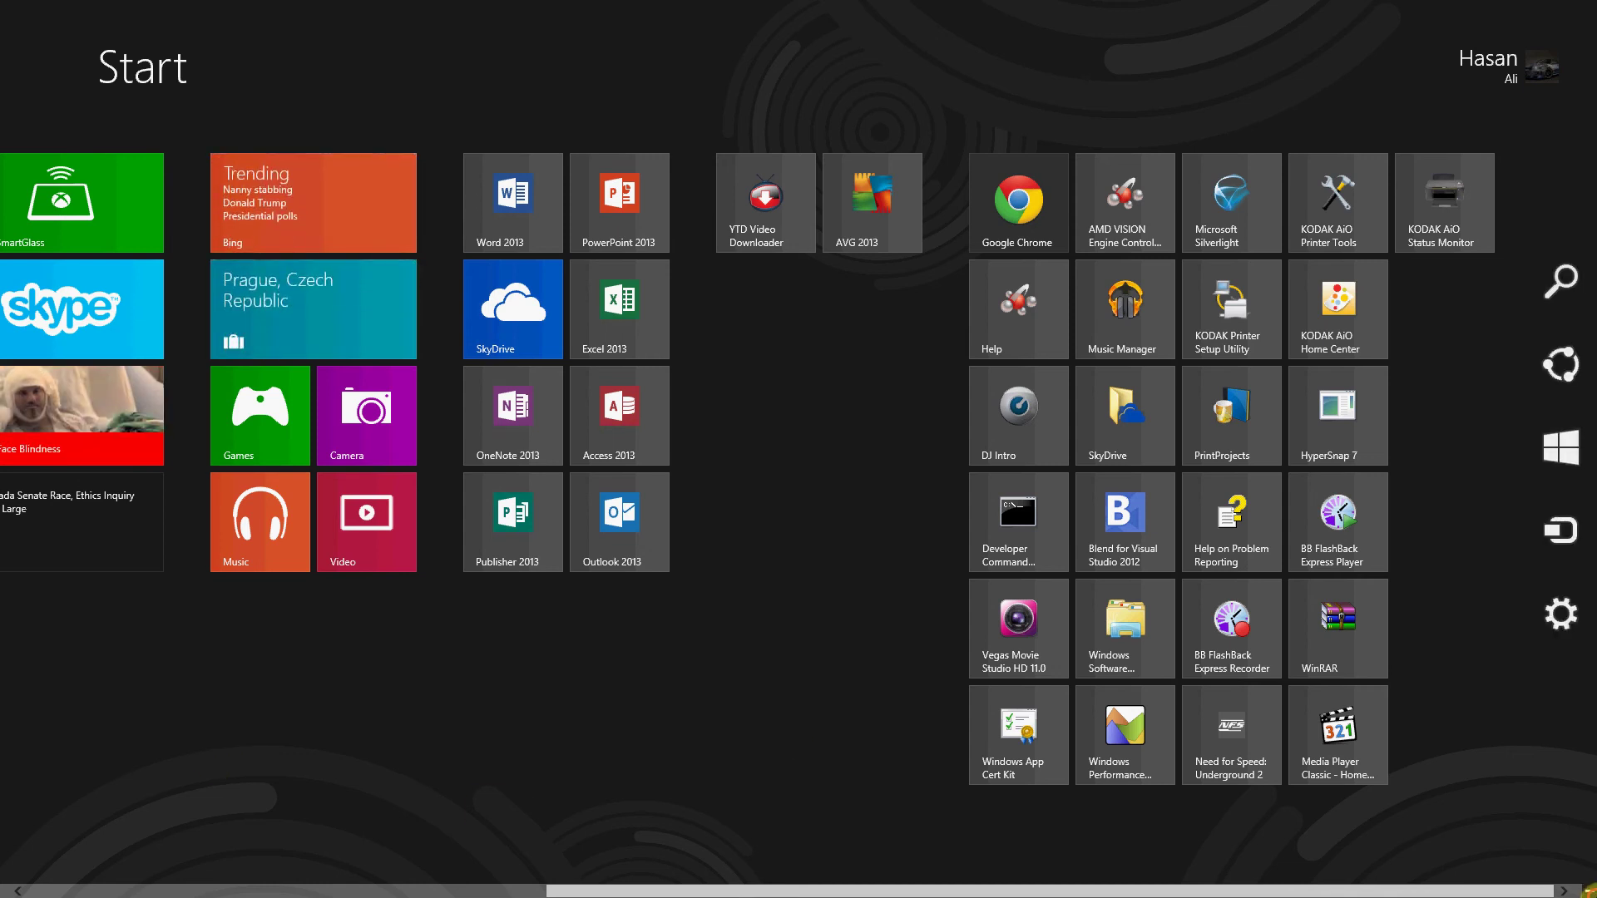
click(1587, 891)
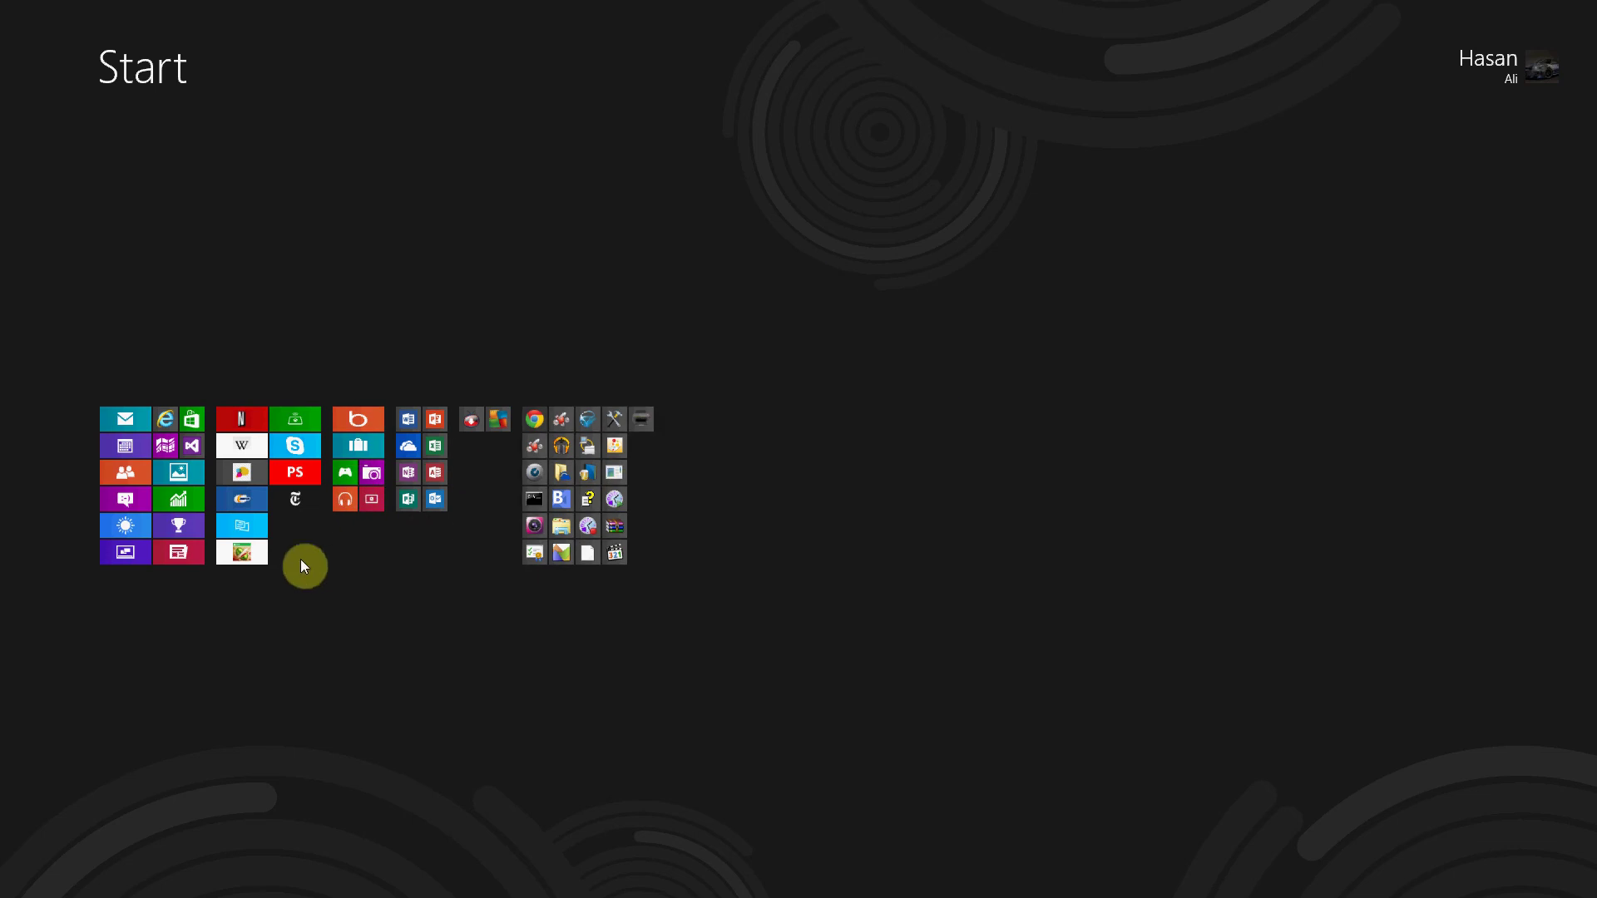
click(463, 542)
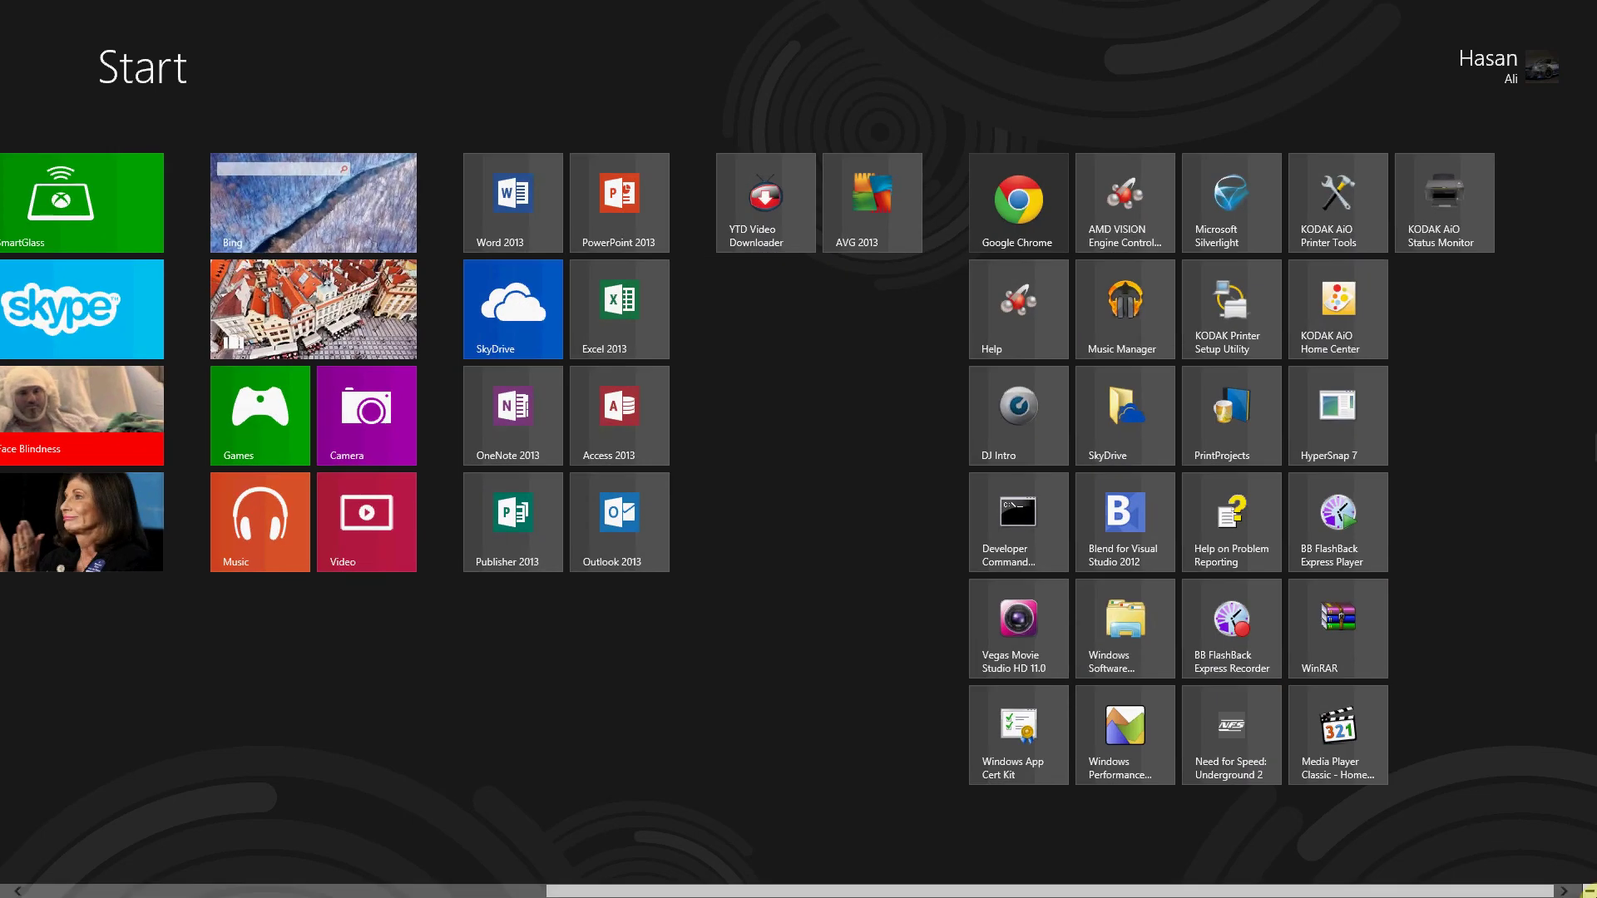
- Jump from Start to LivingSocial and back, then open the desktop via the Desktop tile twice
mouse_move(1590, 613)
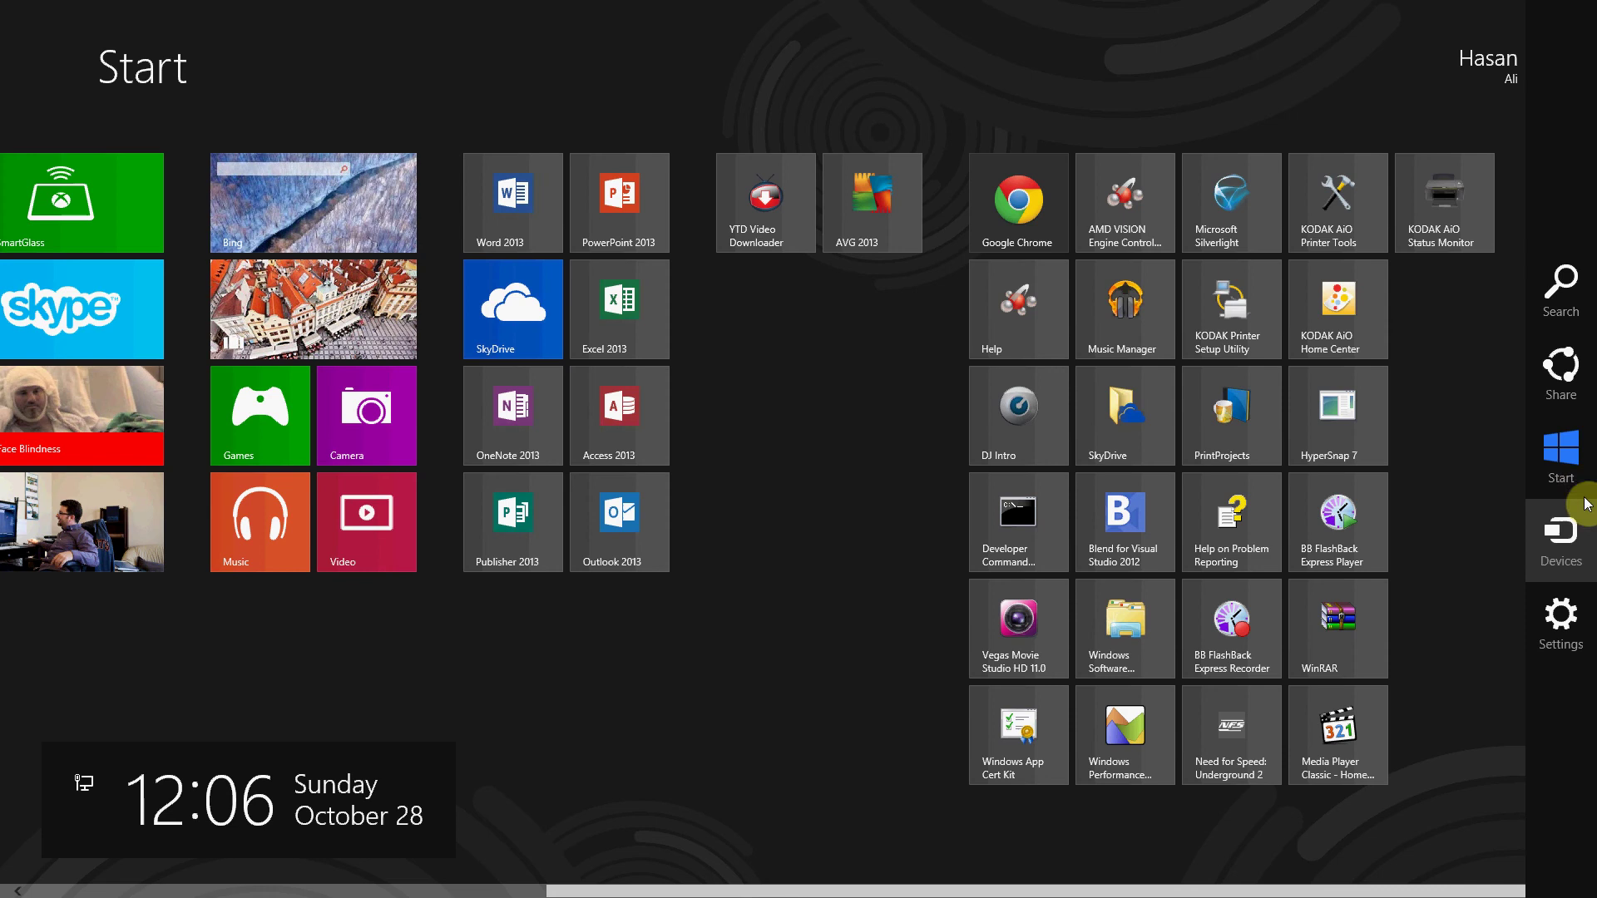
click(1560, 453)
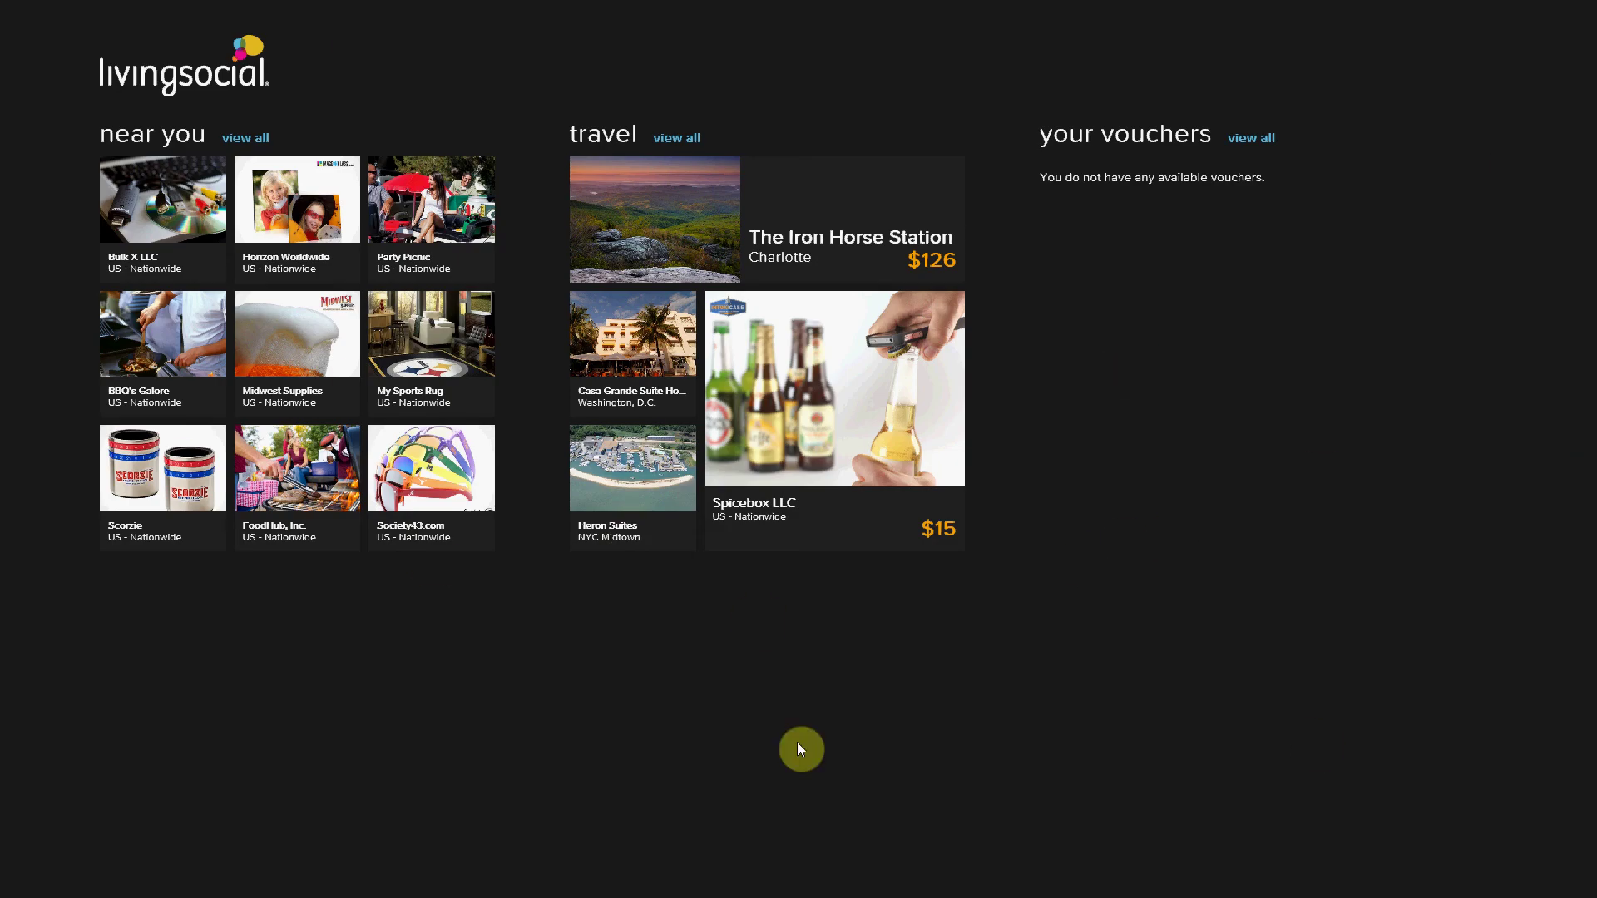
key(super)
click(201, 750)
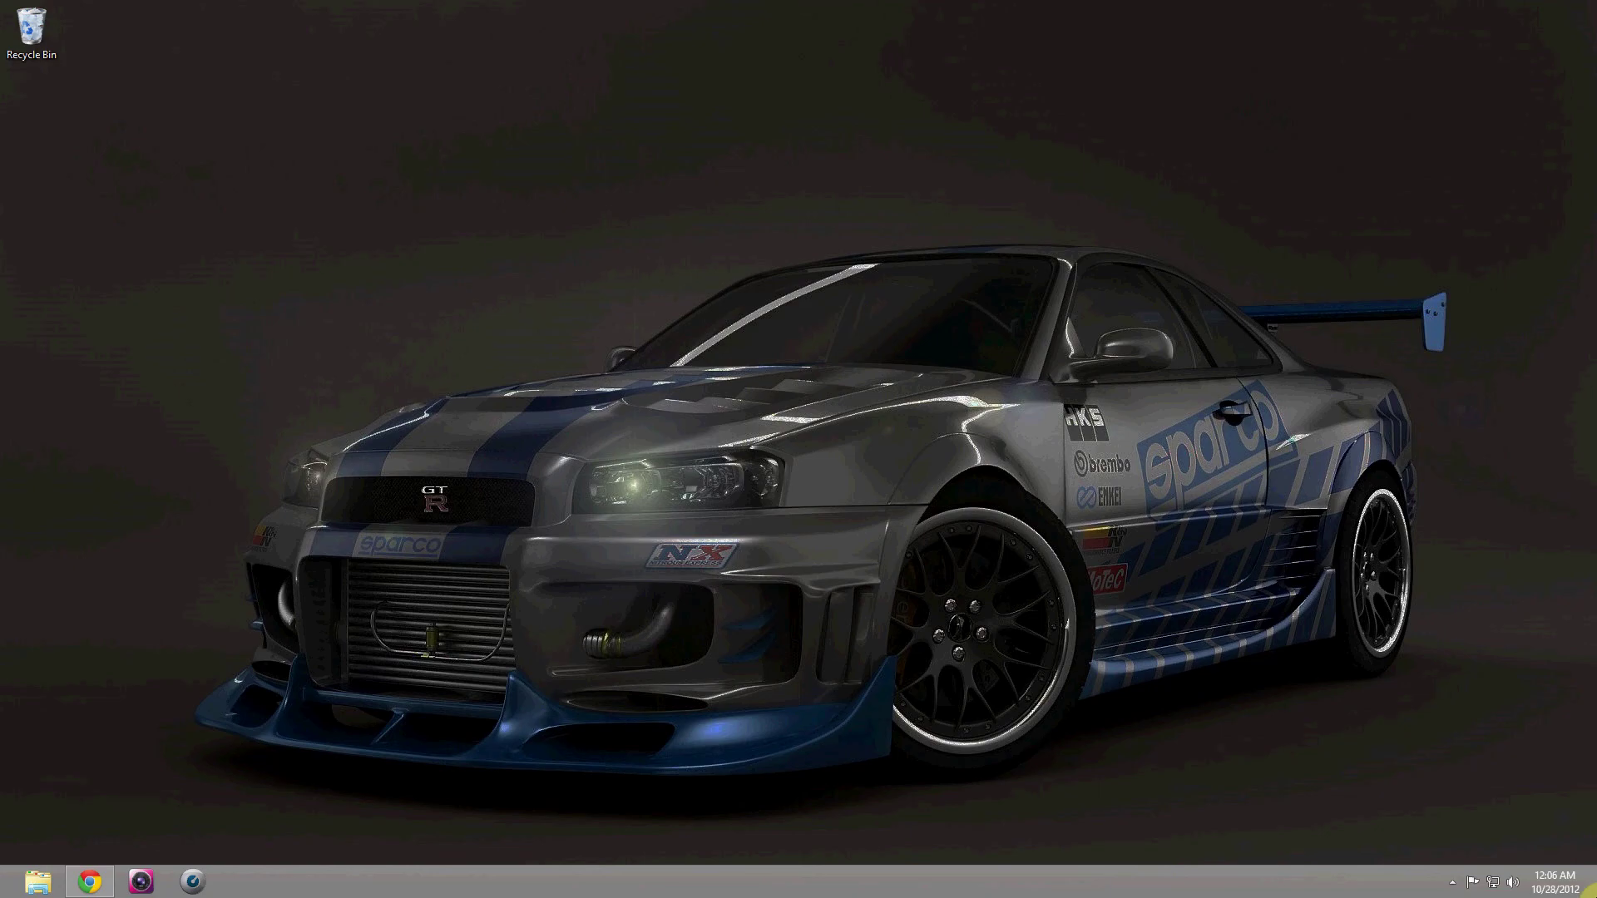
click(1553, 448)
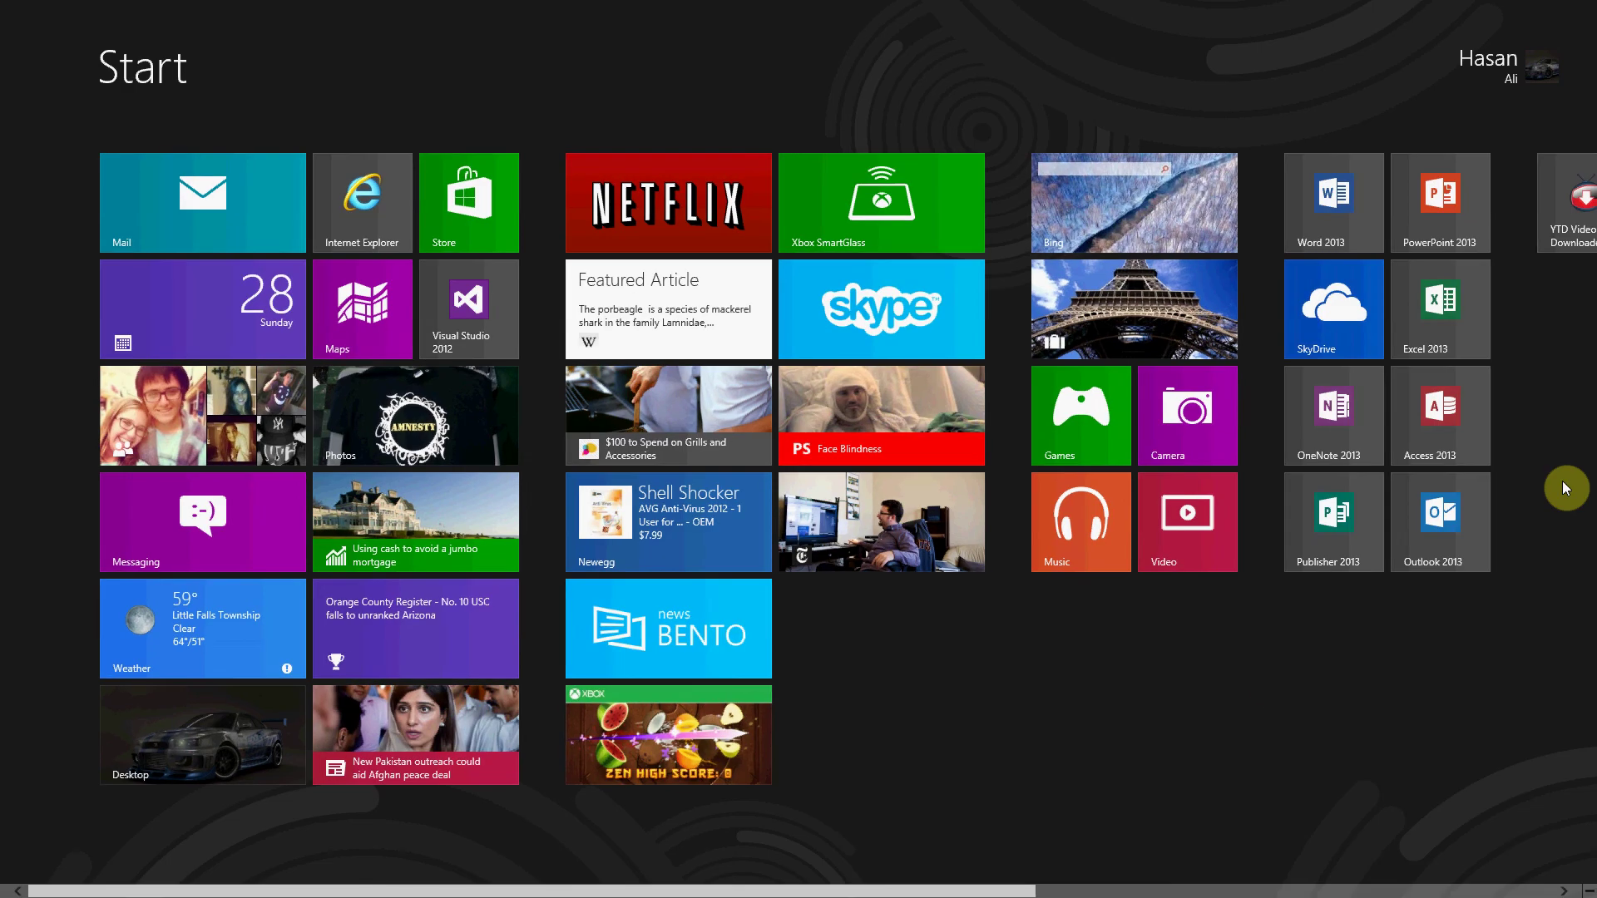
click(232, 752)
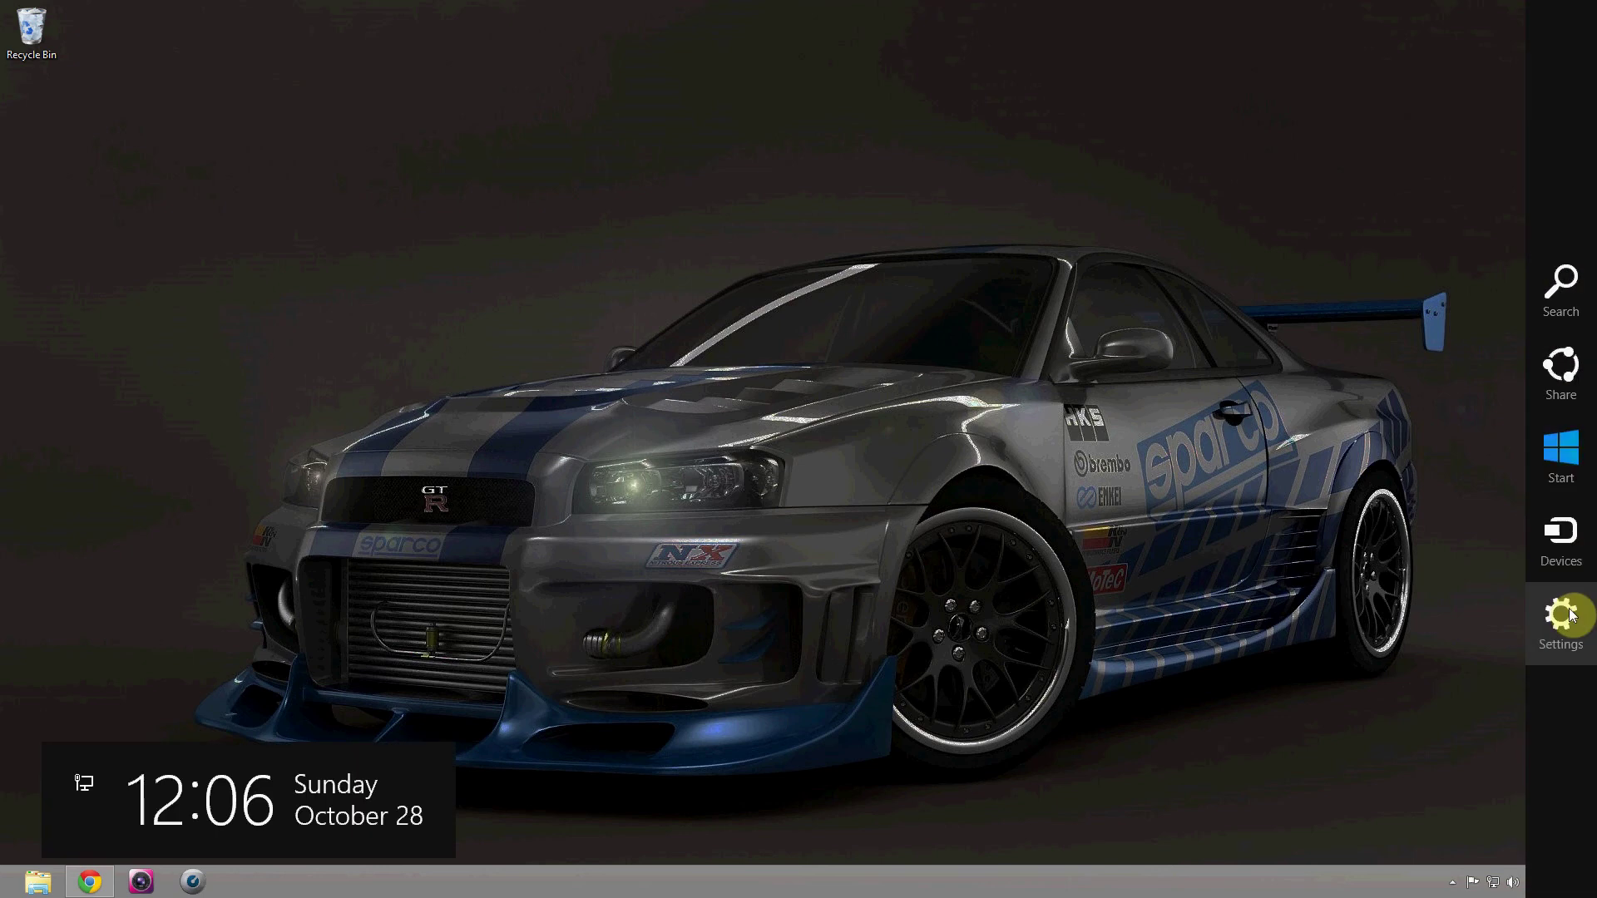
- Open the Settings charm on the desktop and view the network status and volume slider
click(1557, 613)
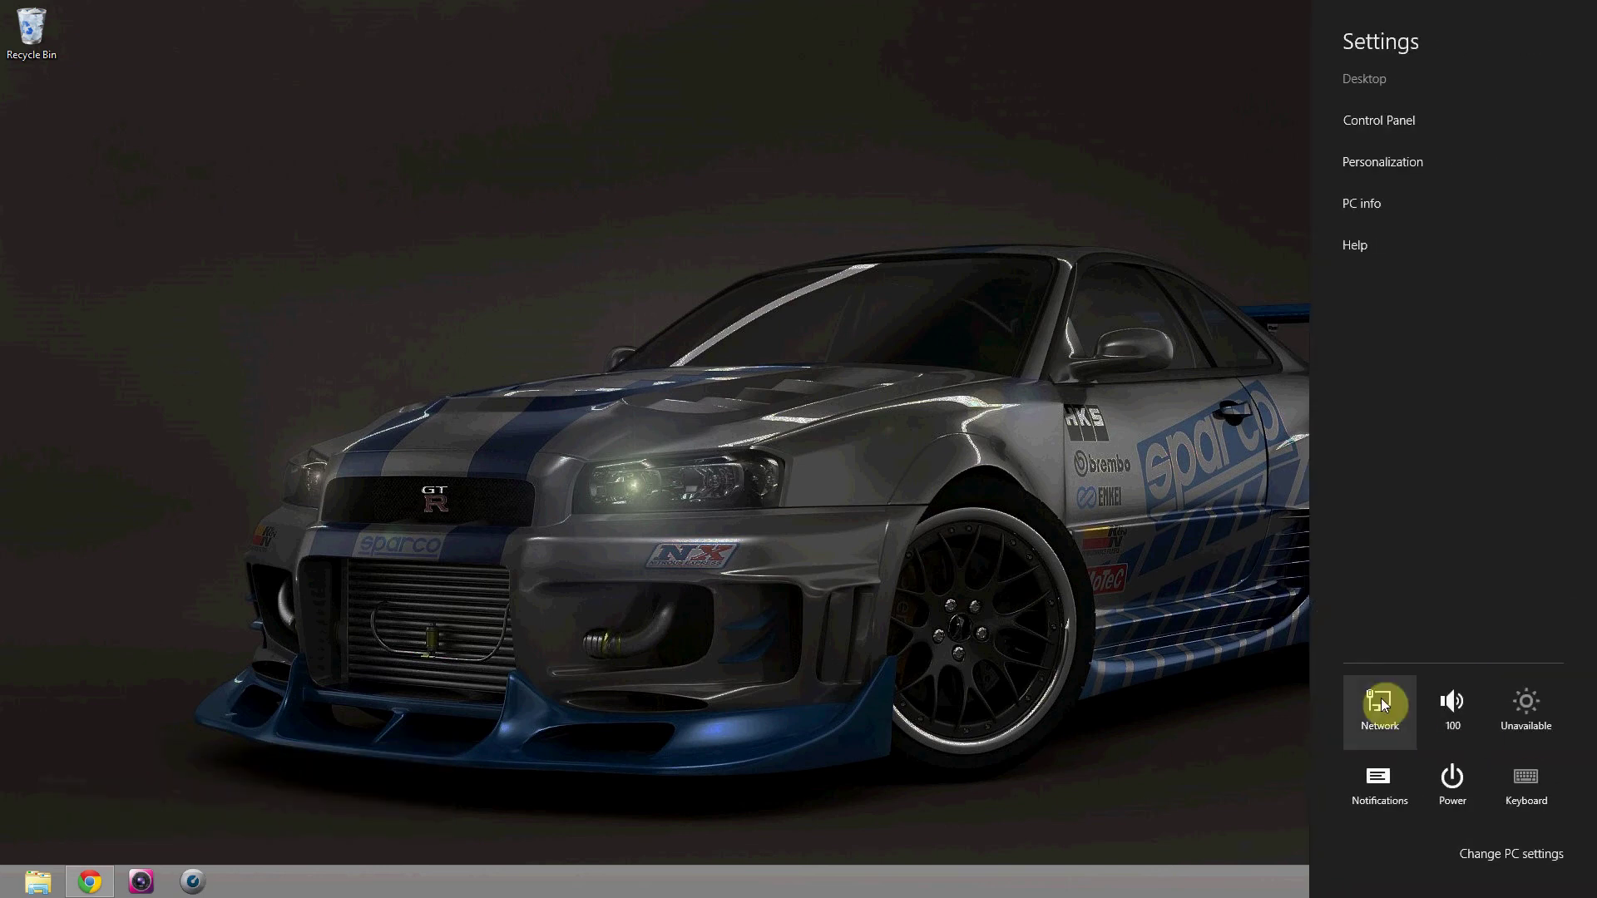
click(1396, 714)
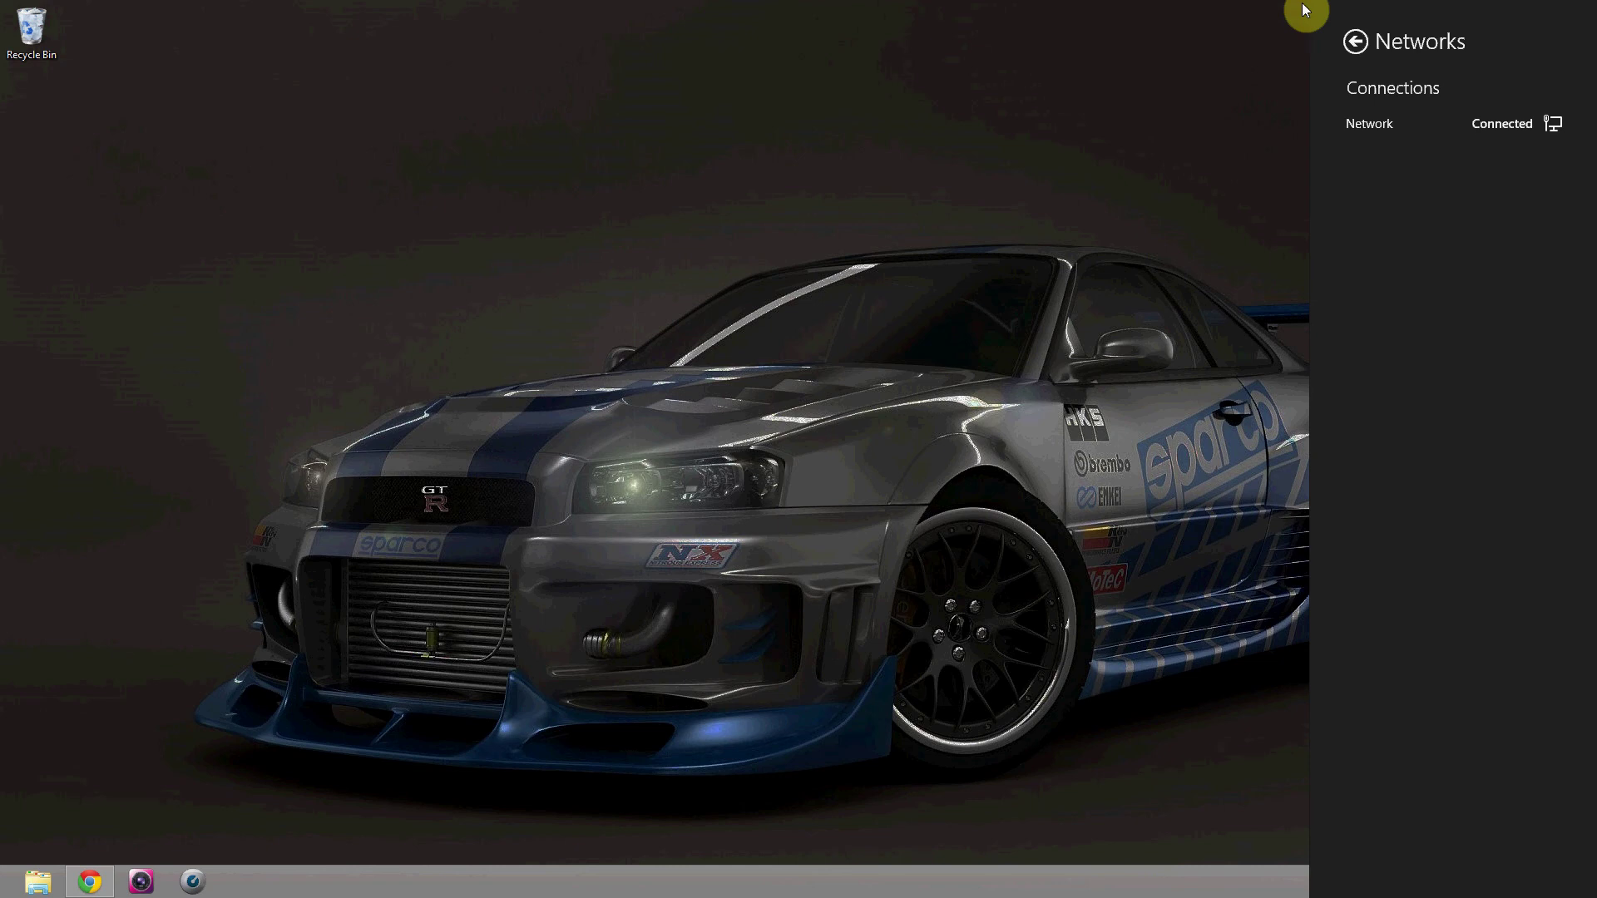
click(1355, 42)
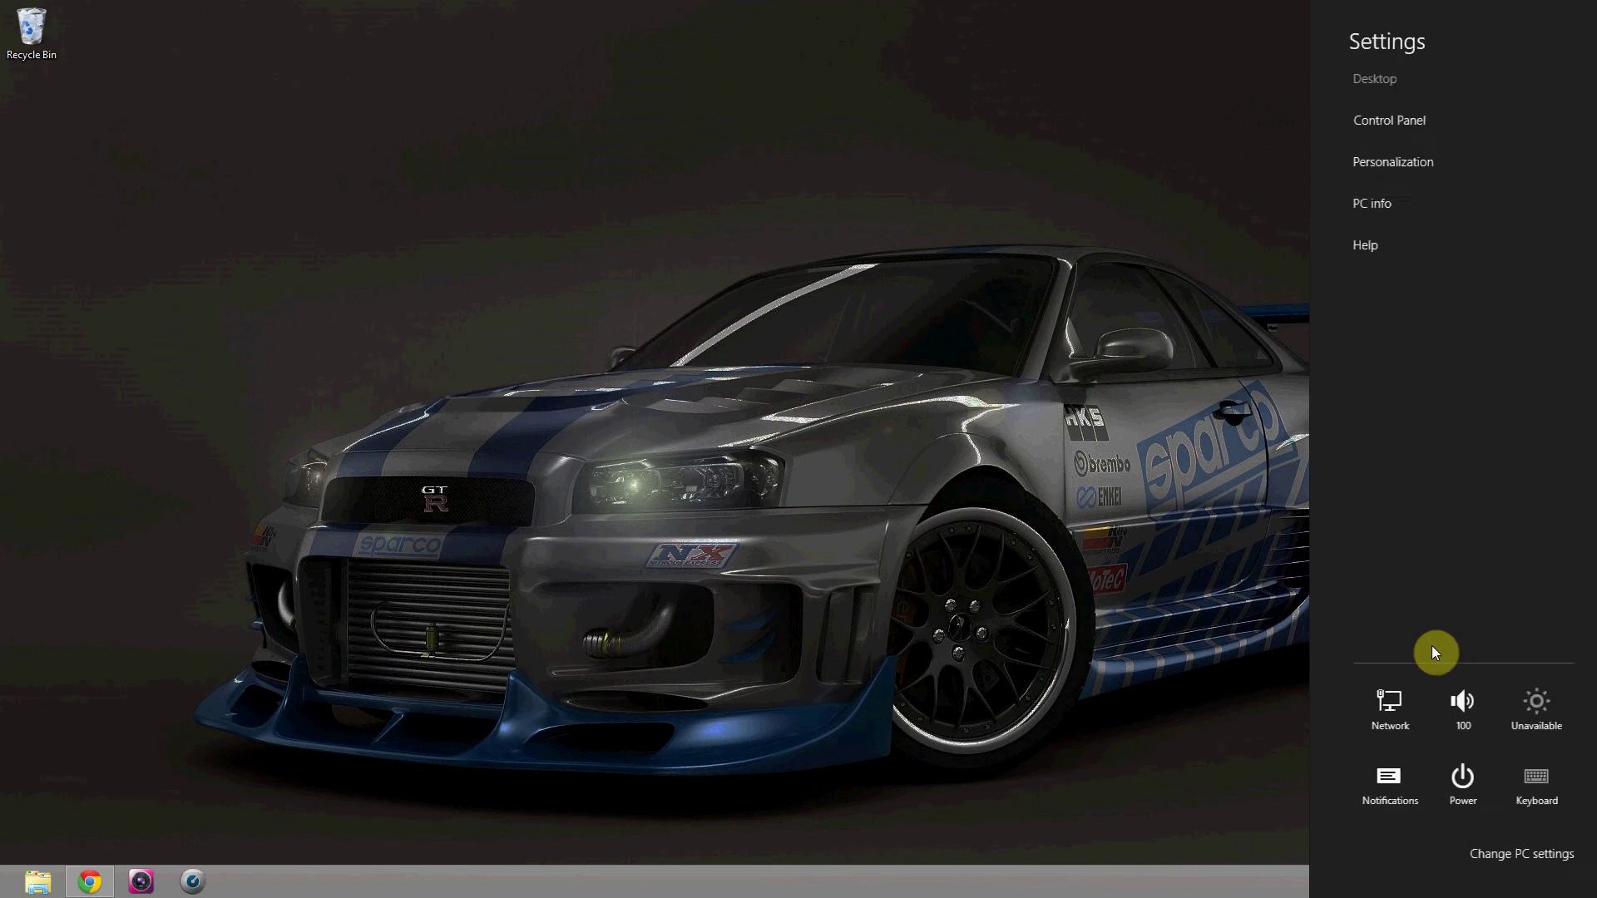
click(1460, 710)
click(1501, 645)
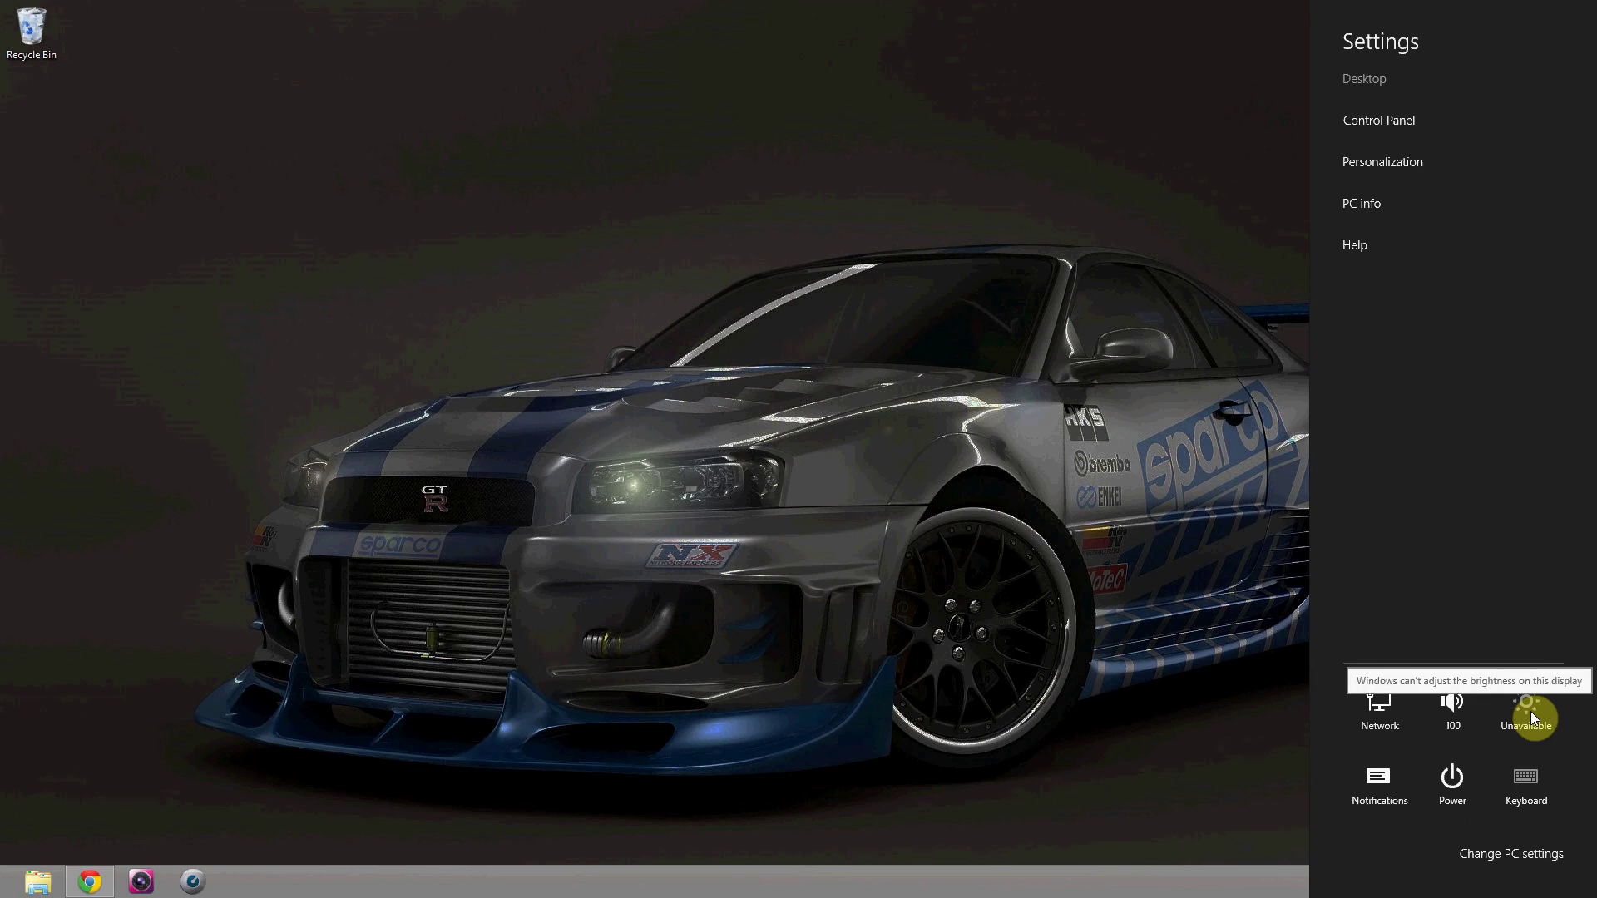
- Show and dismiss the notification-hiding options and the sleep/shut down/restart options
click(1373, 797)
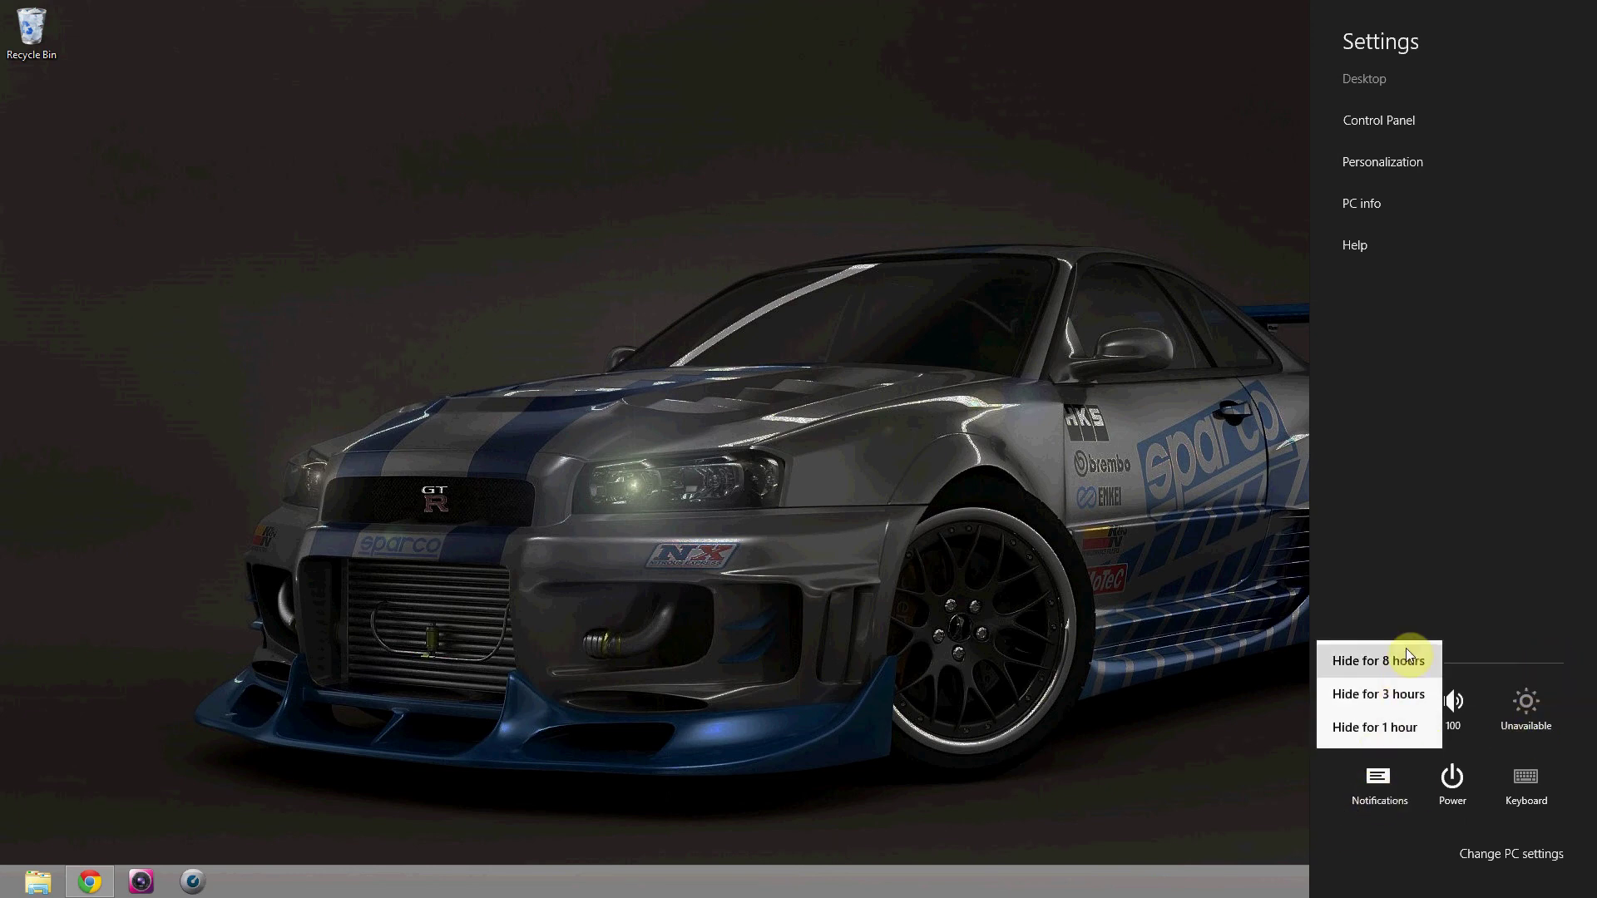
click(1484, 541)
click(1453, 800)
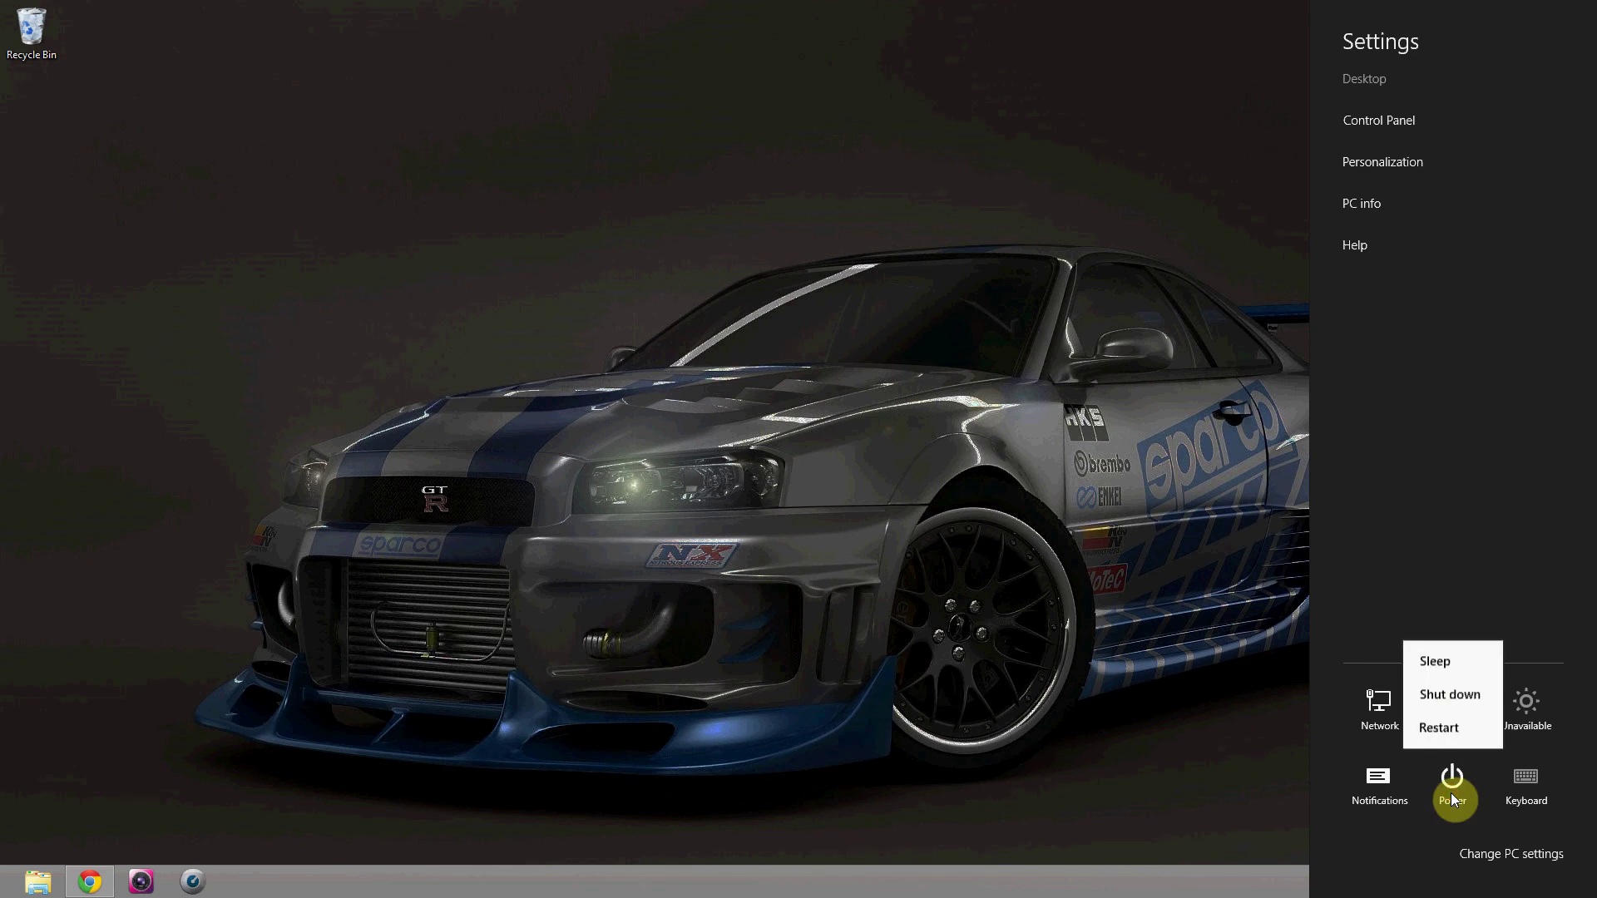
click(1528, 490)
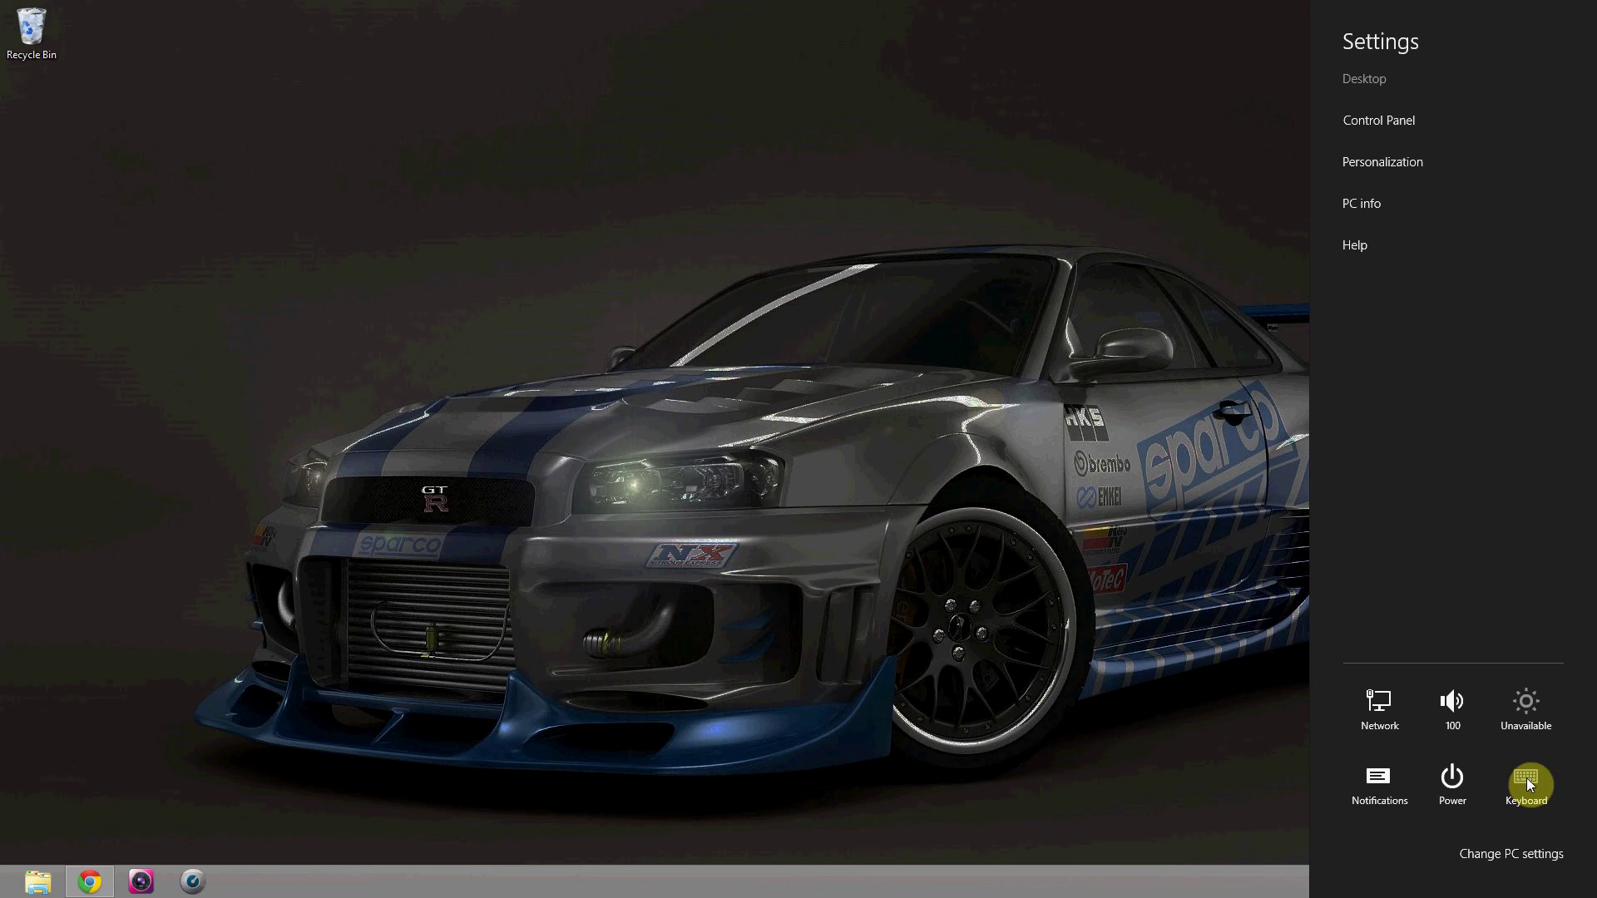
- Go to the Start screen, open its Settings charm, then close it by clicking empty space
click(1508, 850)
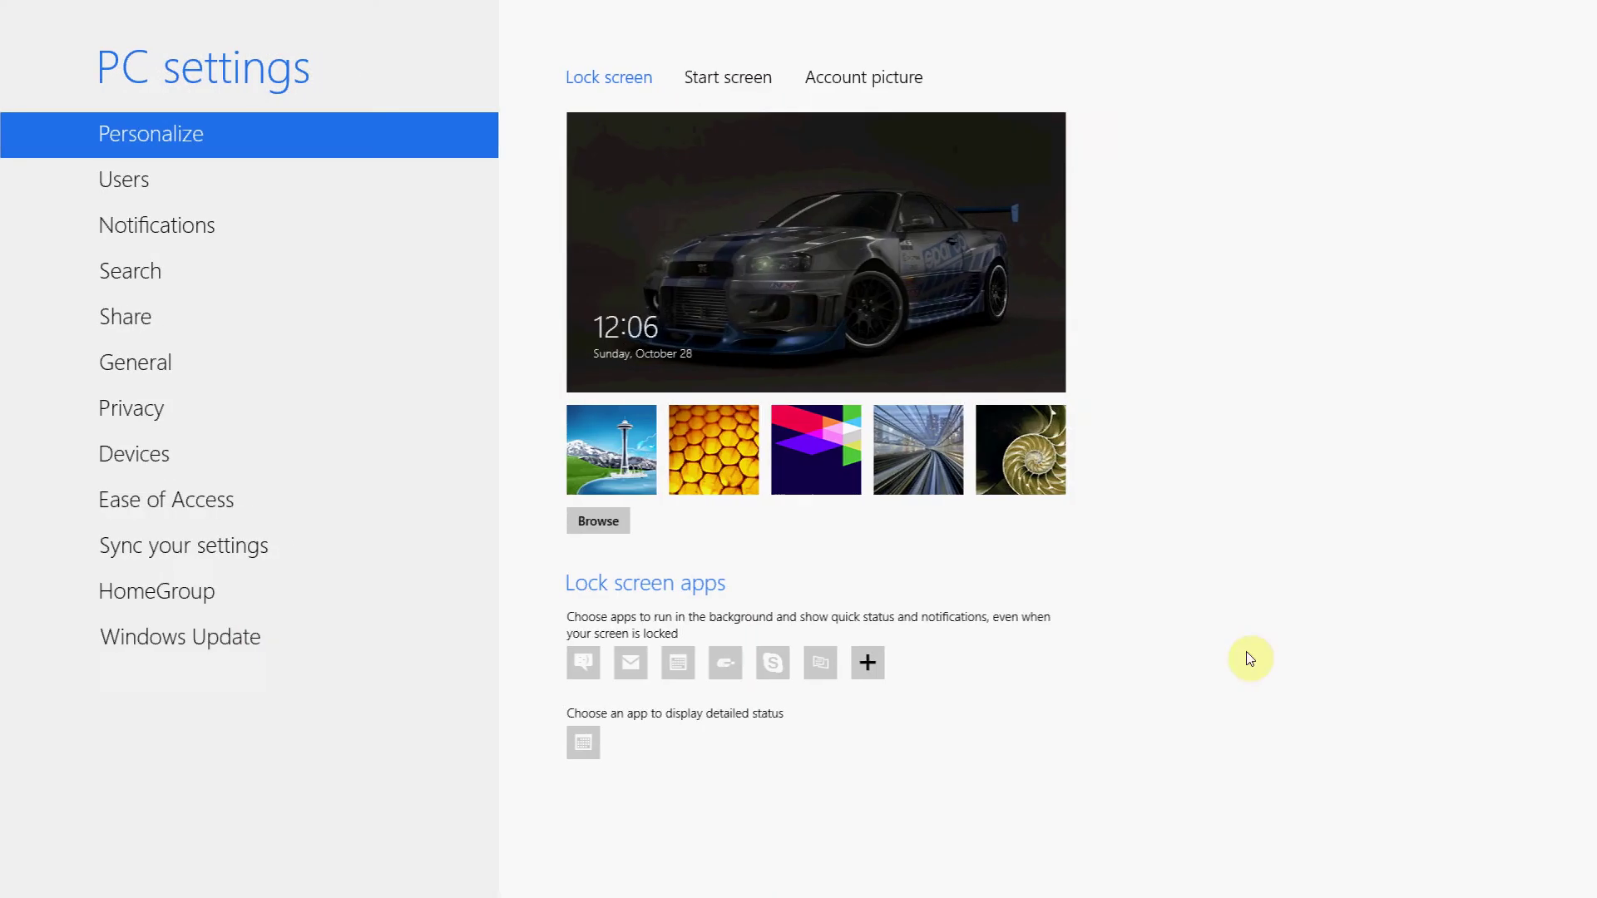
key(super)
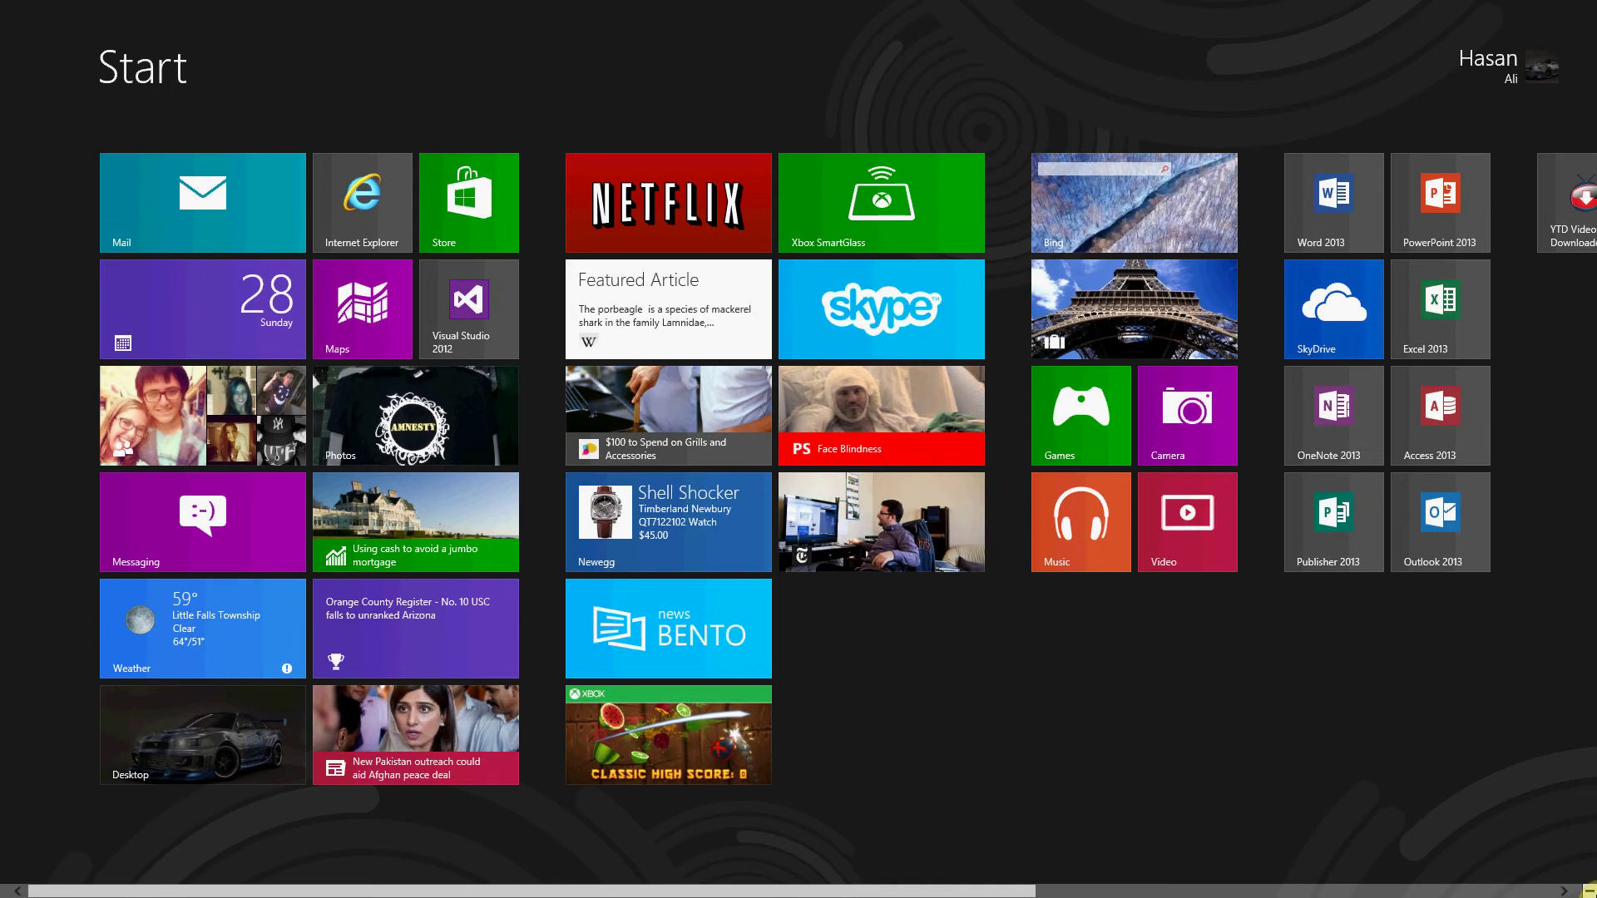
mouse_move(1593, 894)
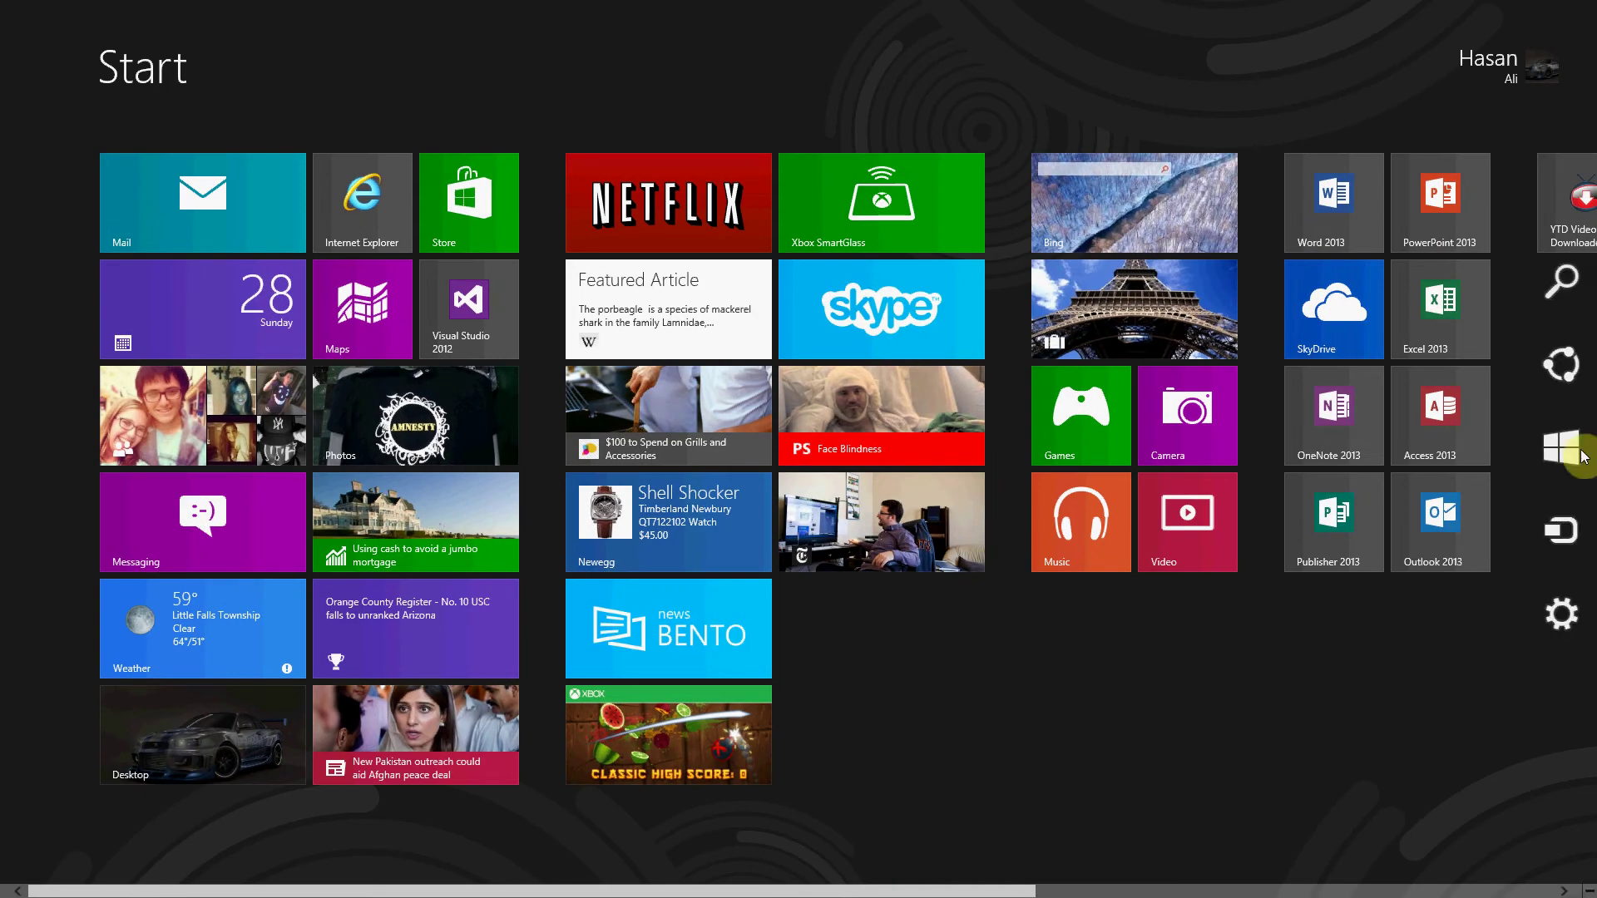
click(1560, 640)
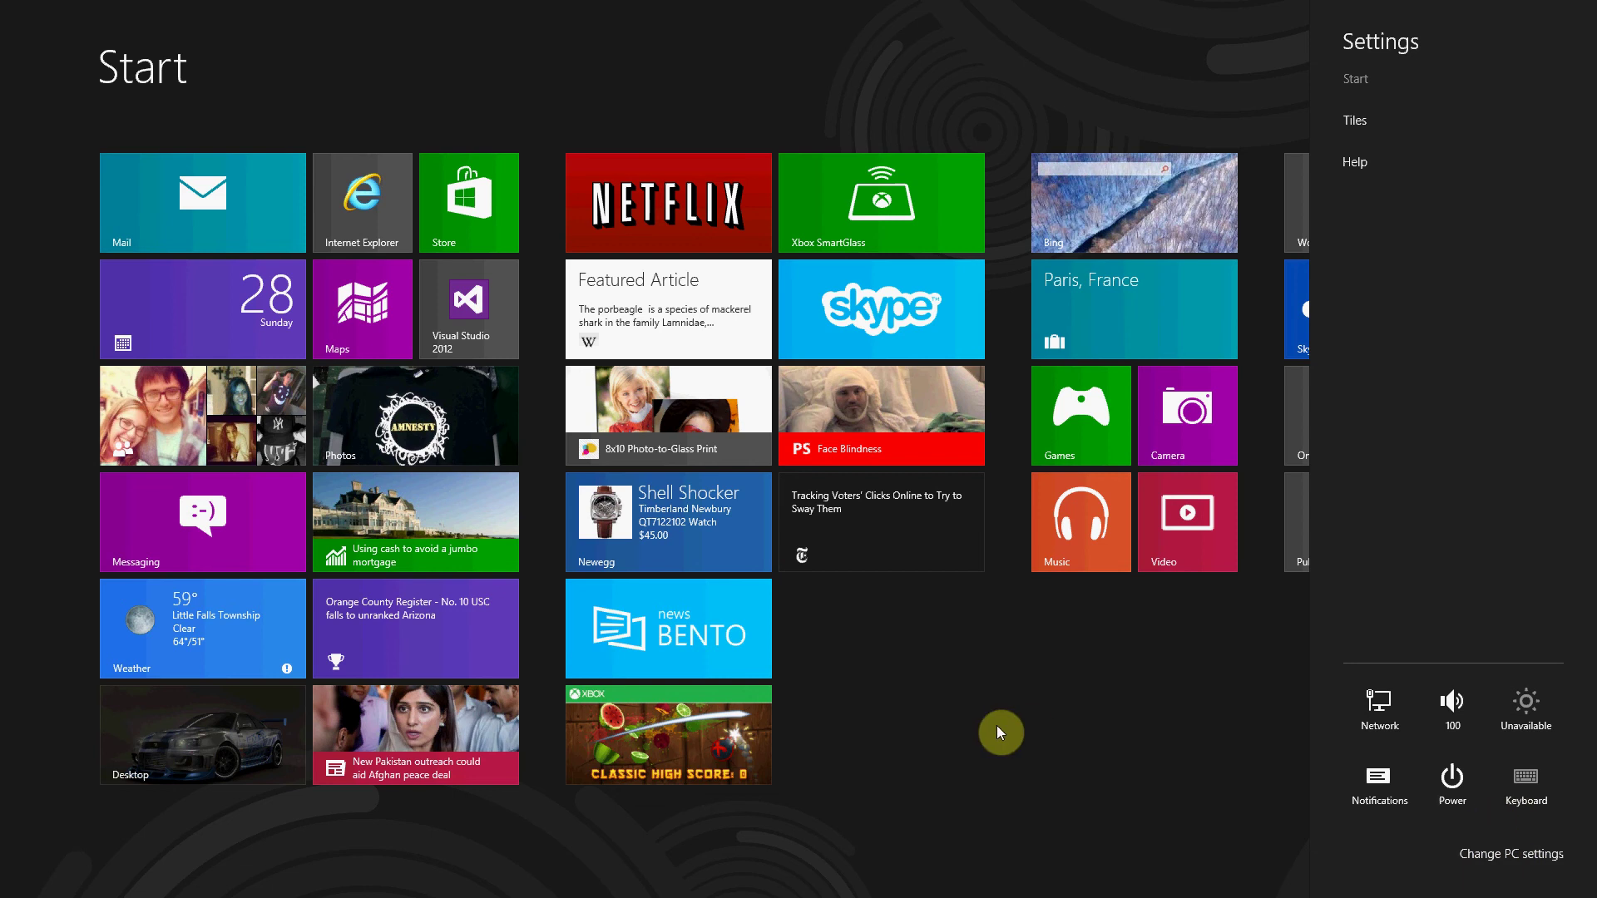
click(1159, 750)
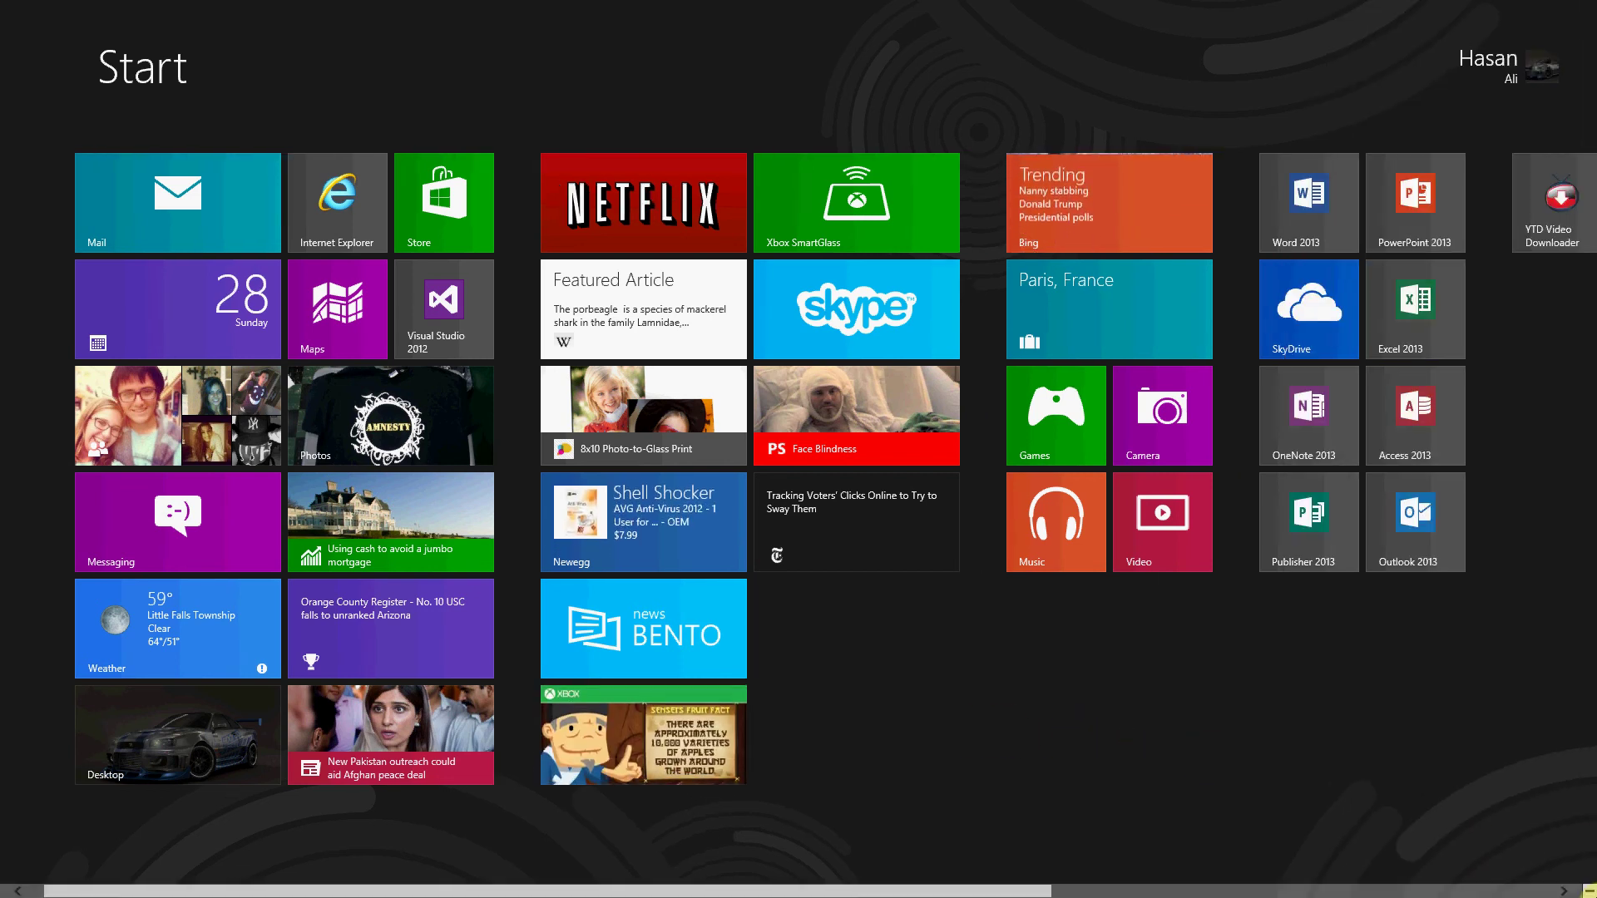
mouse_move(1590, 892)
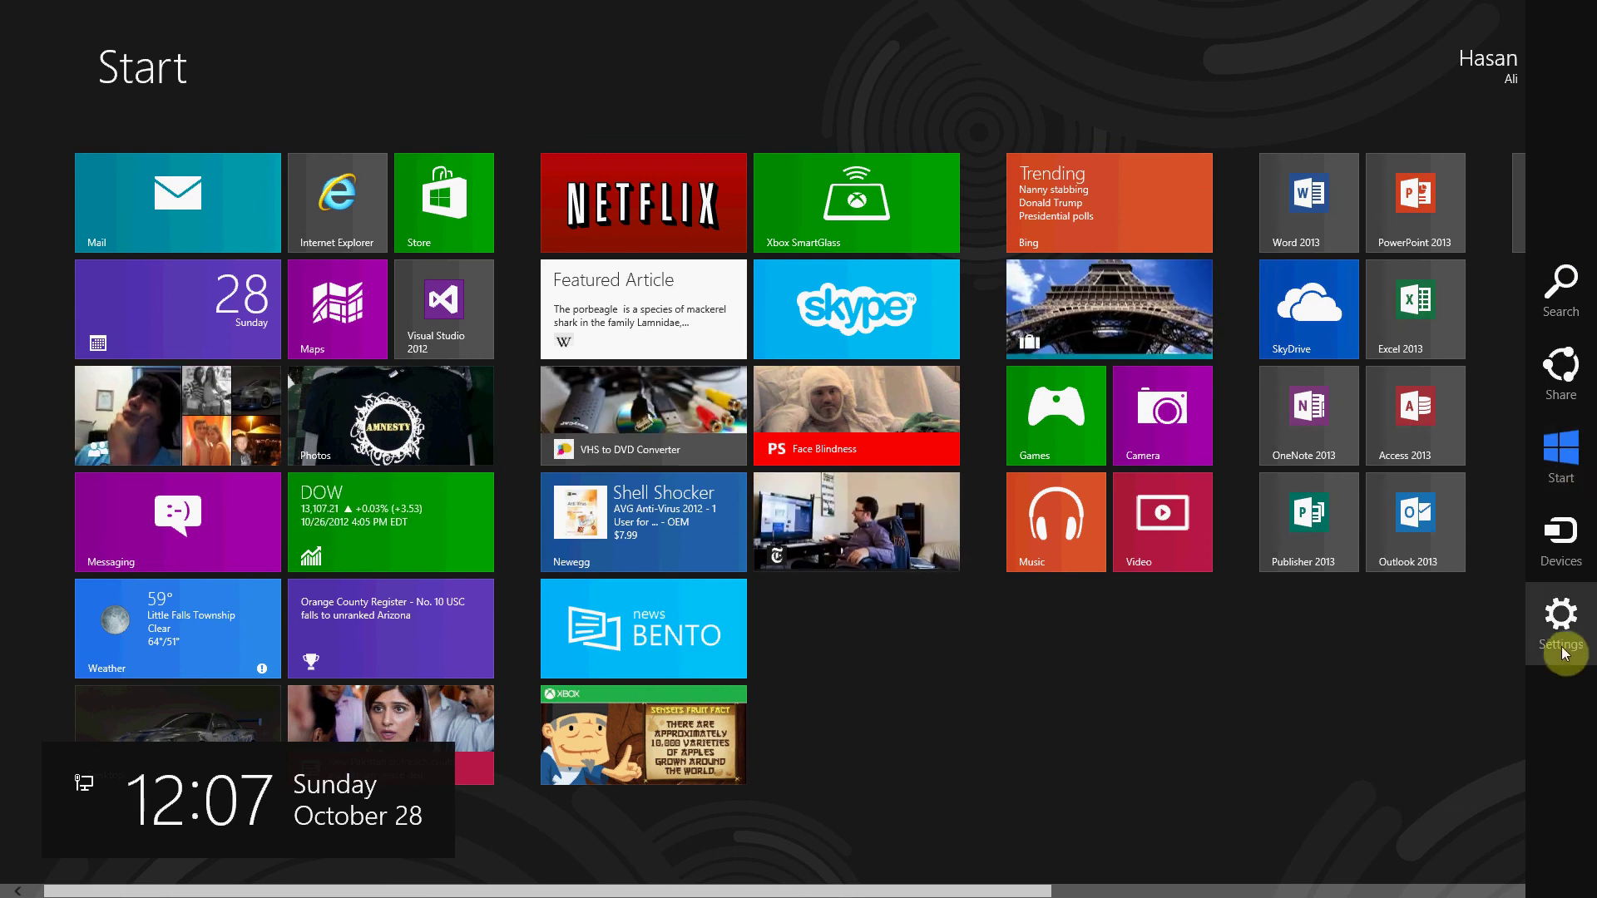
- Open and dismiss the Devices charm, then scroll the Start screen toward its far end
click(1557, 539)
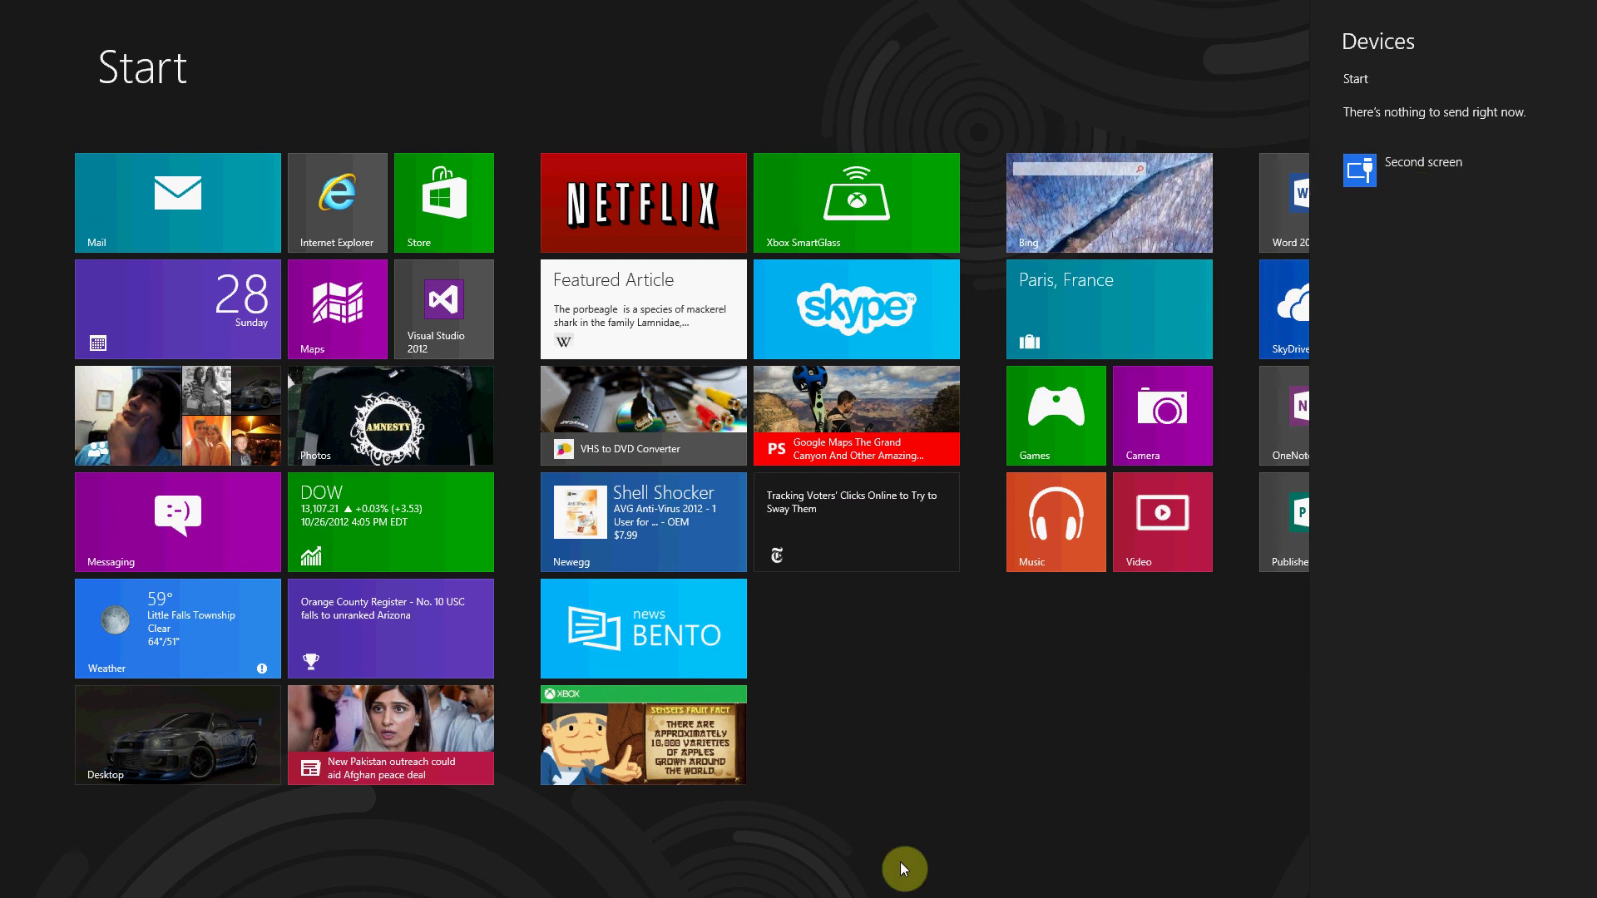
click(998, 848)
scroll(1195, 894, down, 4)
scroll(1195, 891, down, 4)
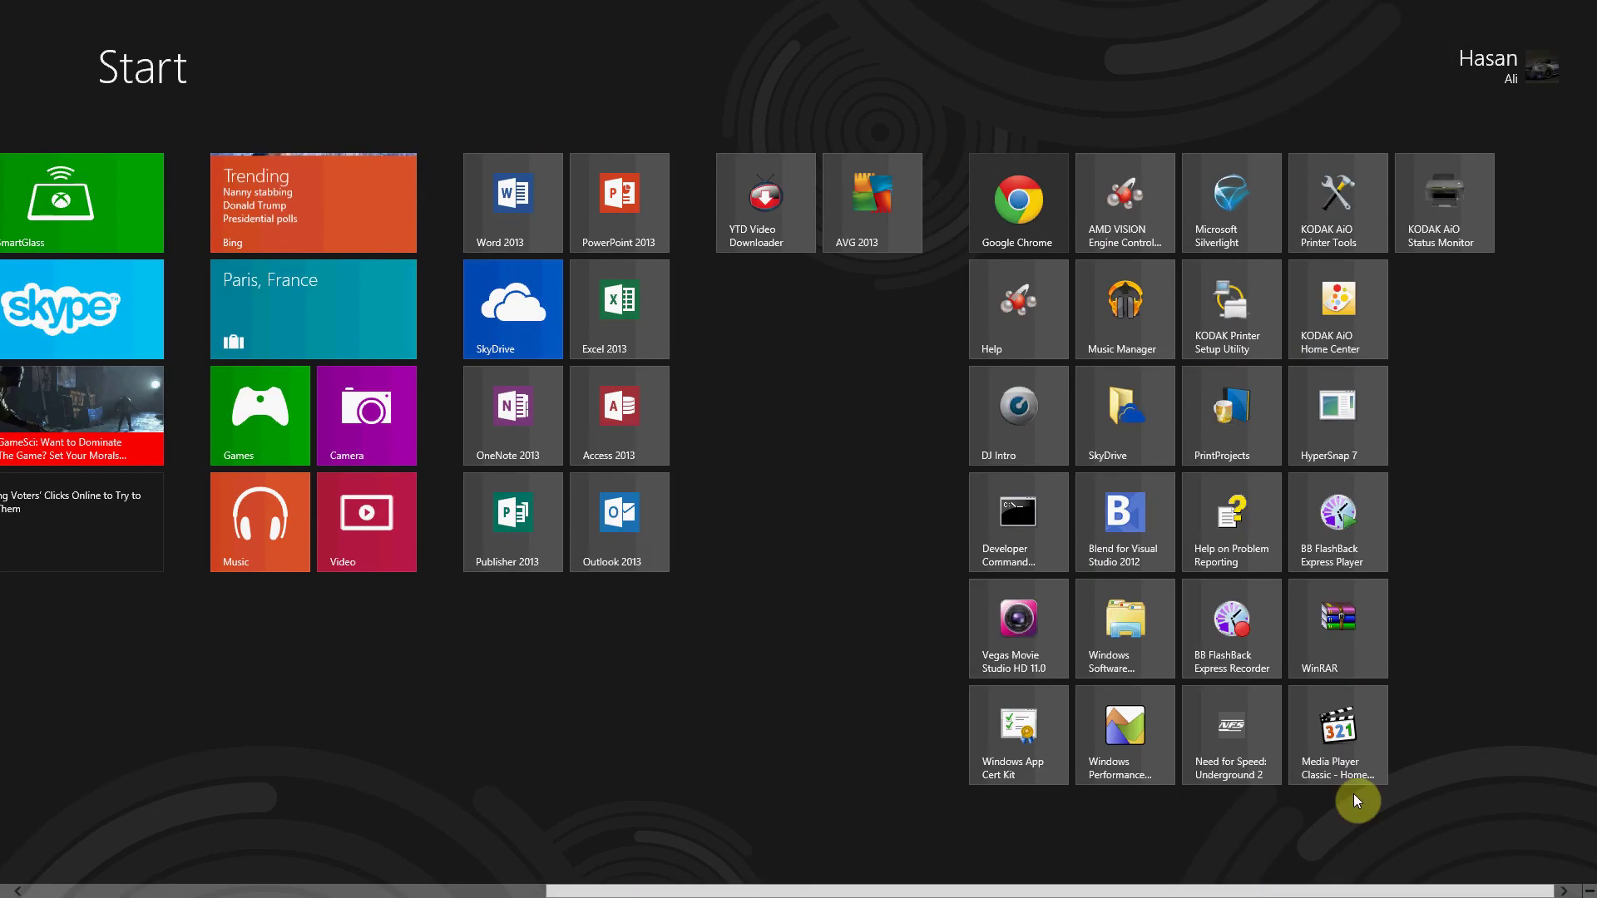
- Open the 'In Final Days of the Race, Fighting County by County' story and view its Mail, People and Wikipedia share targets
mouse_move(1589, 888)
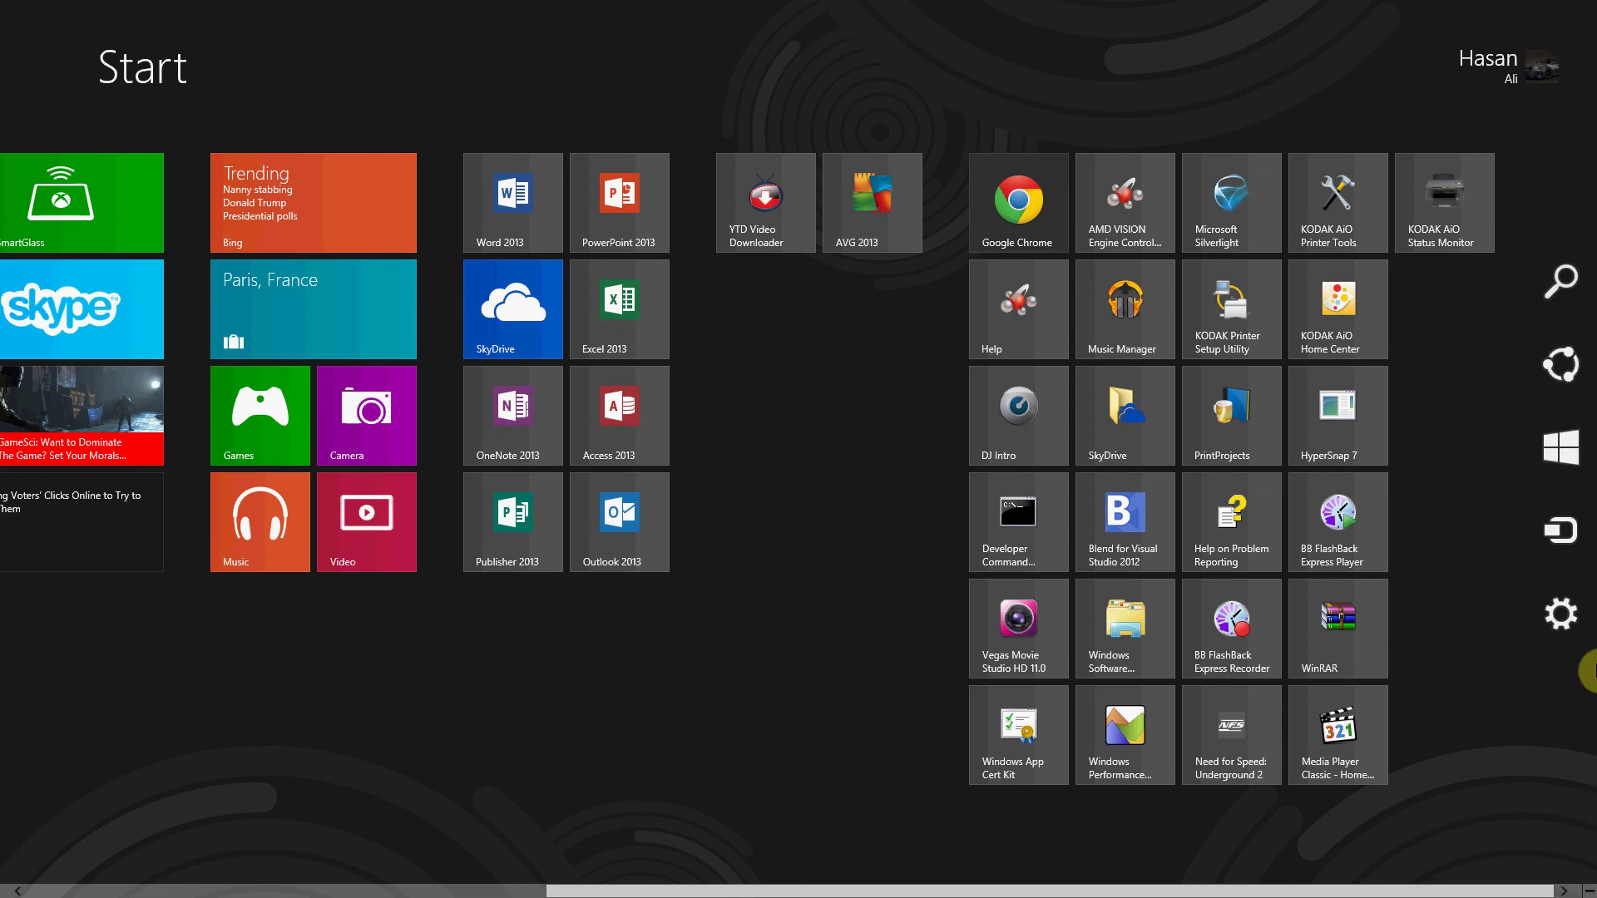
click(1555, 400)
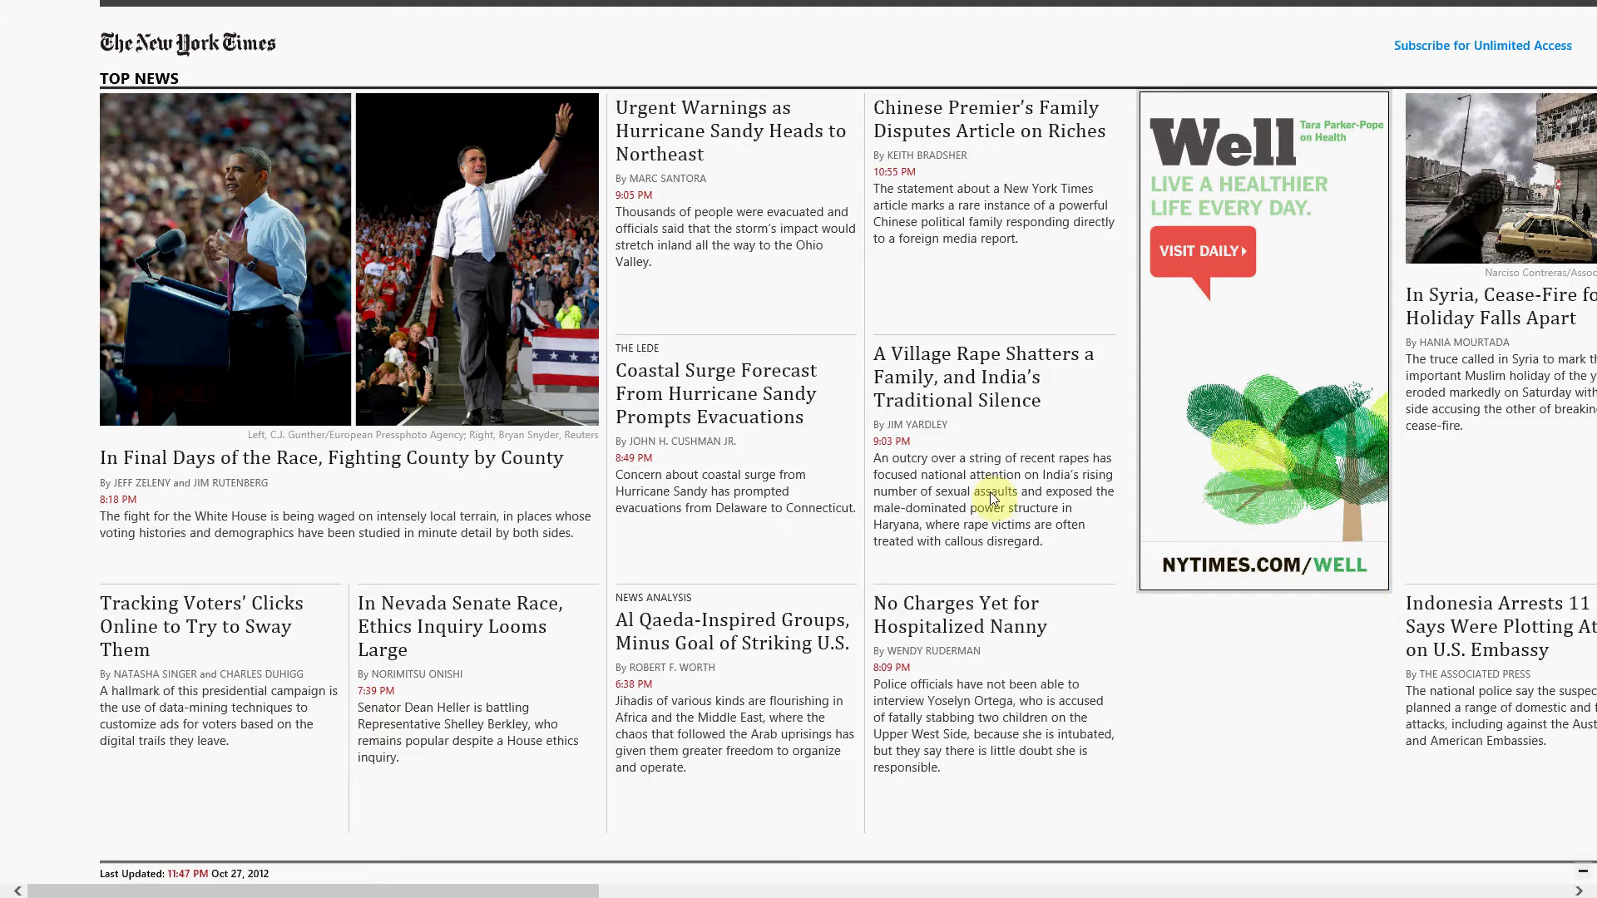
click(238, 511)
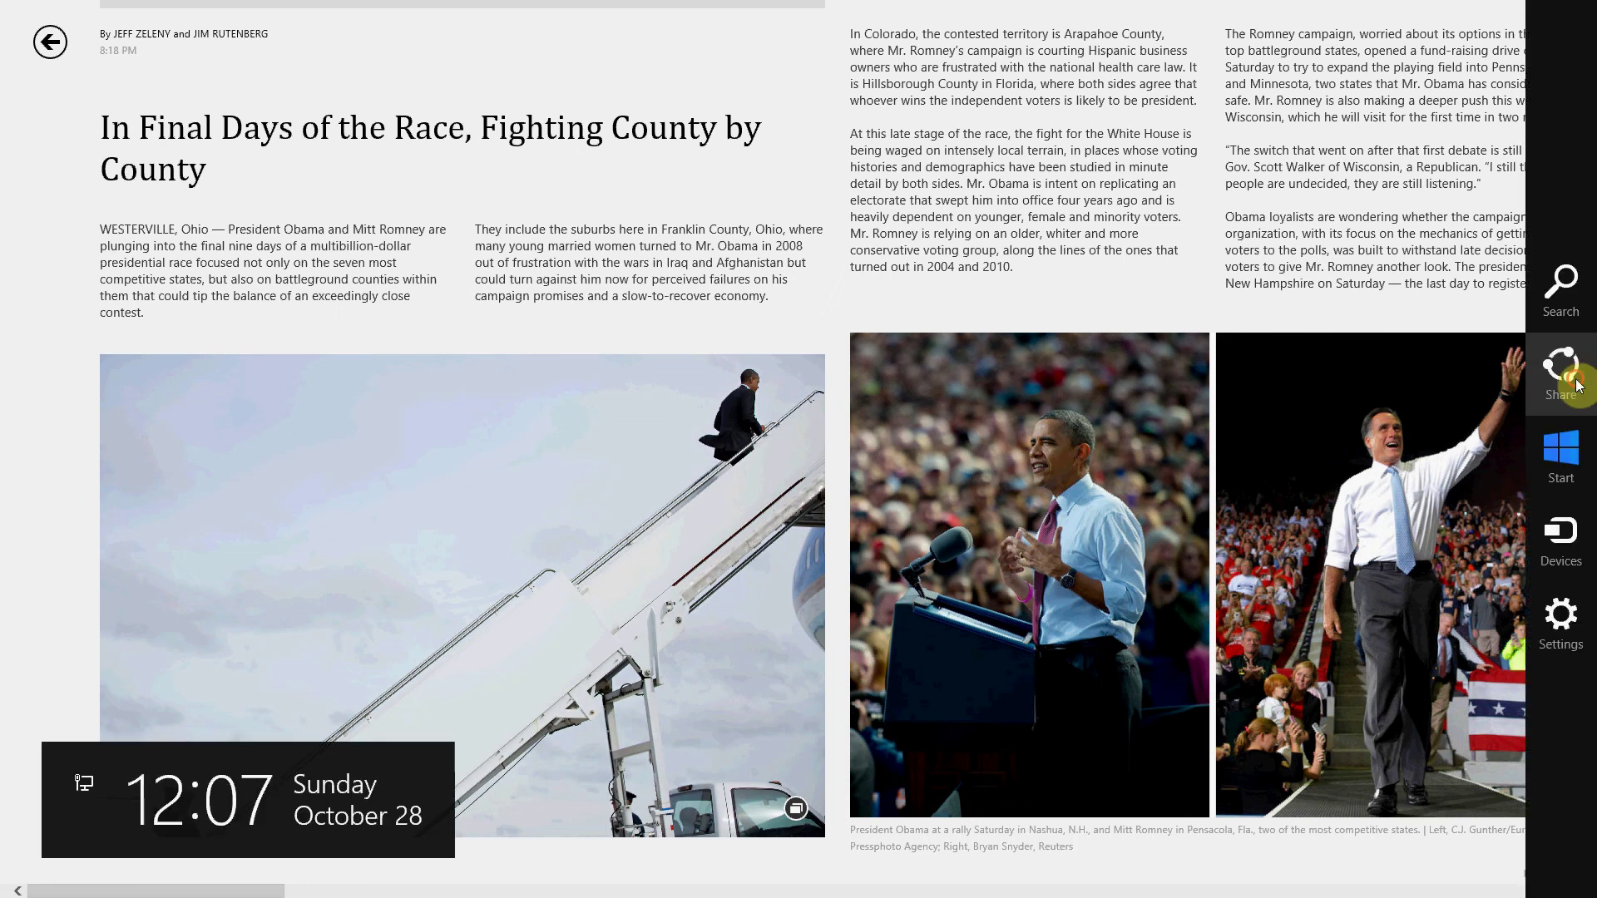
click(1560, 370)
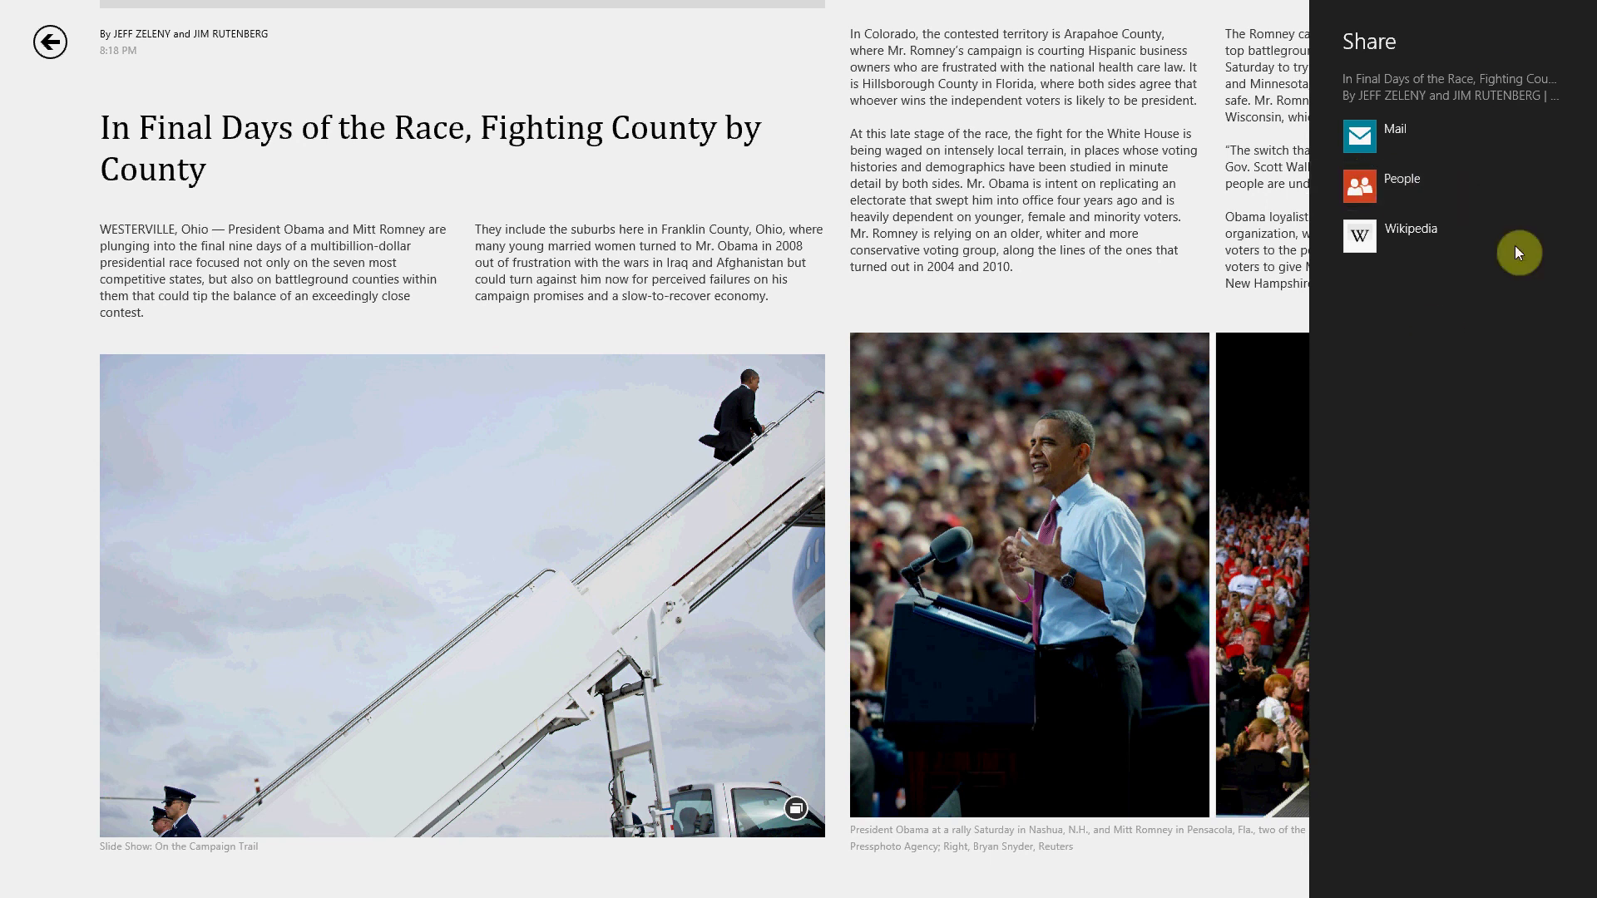
click(870, 306)
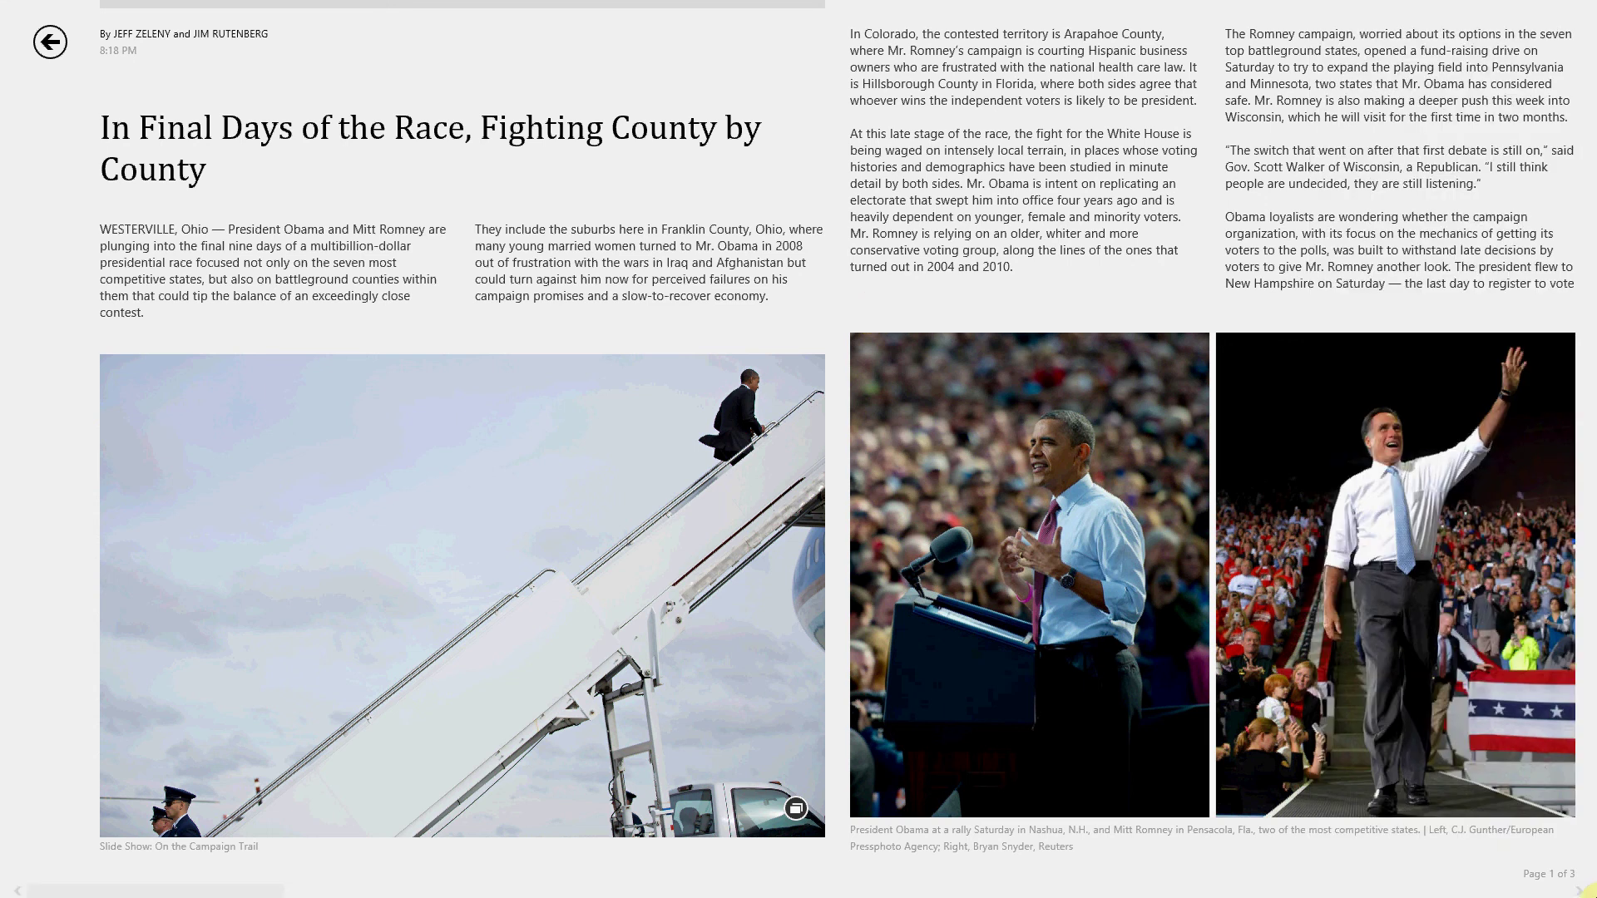
- Try the Search charm in the article, then go back to Start and scroll across the tiles
click(1566, 289)
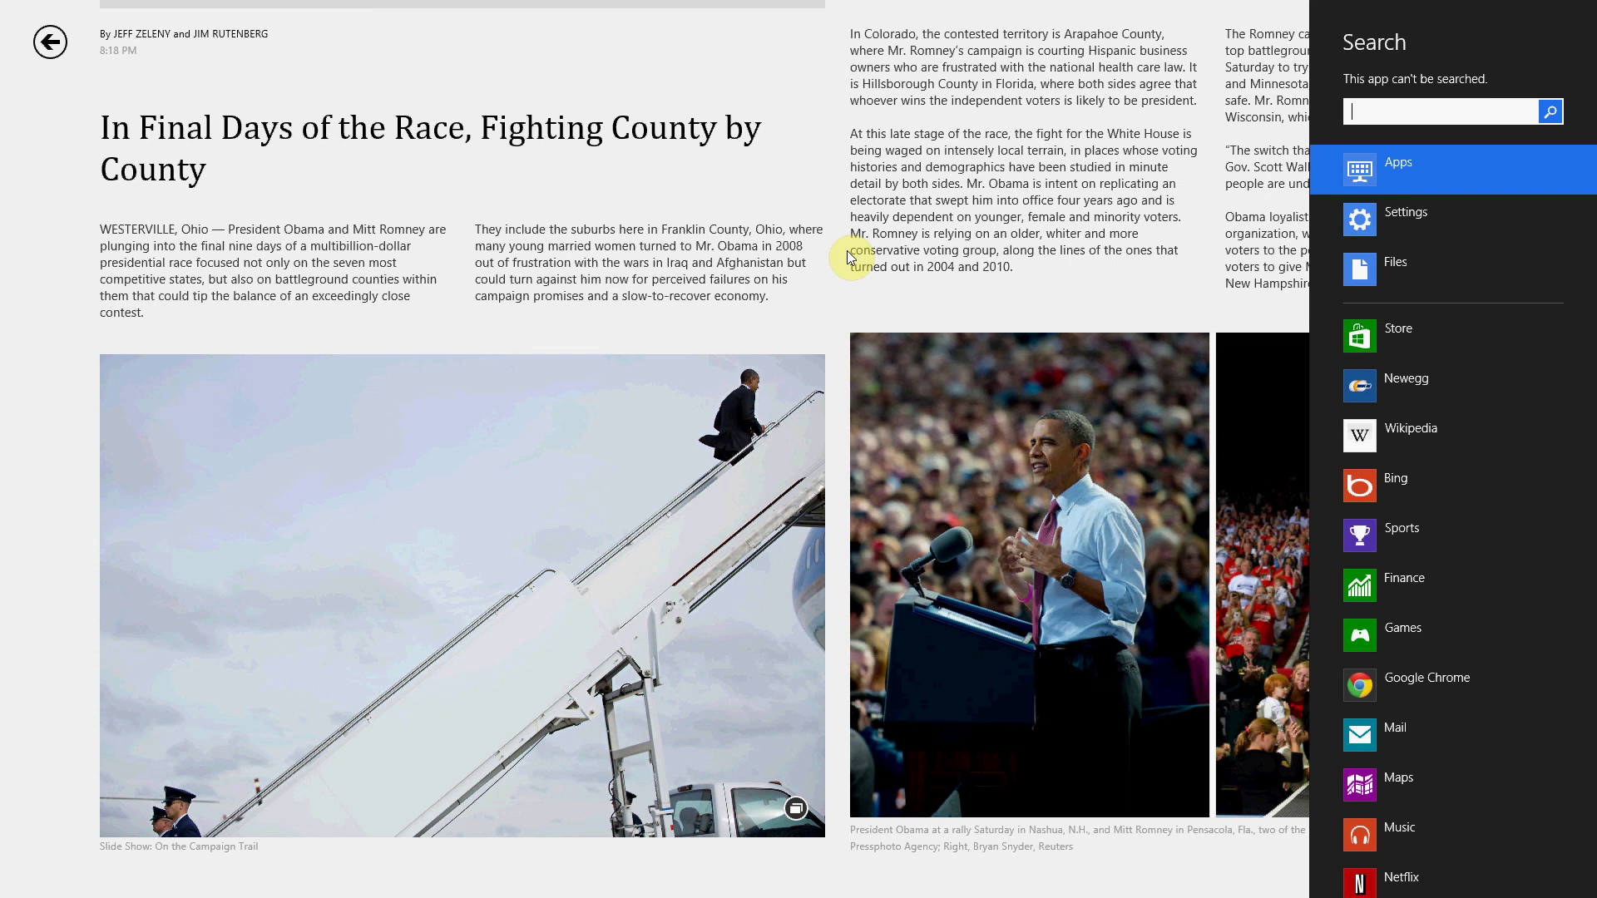
key(super)
scroll(1219, 457, down, 5)
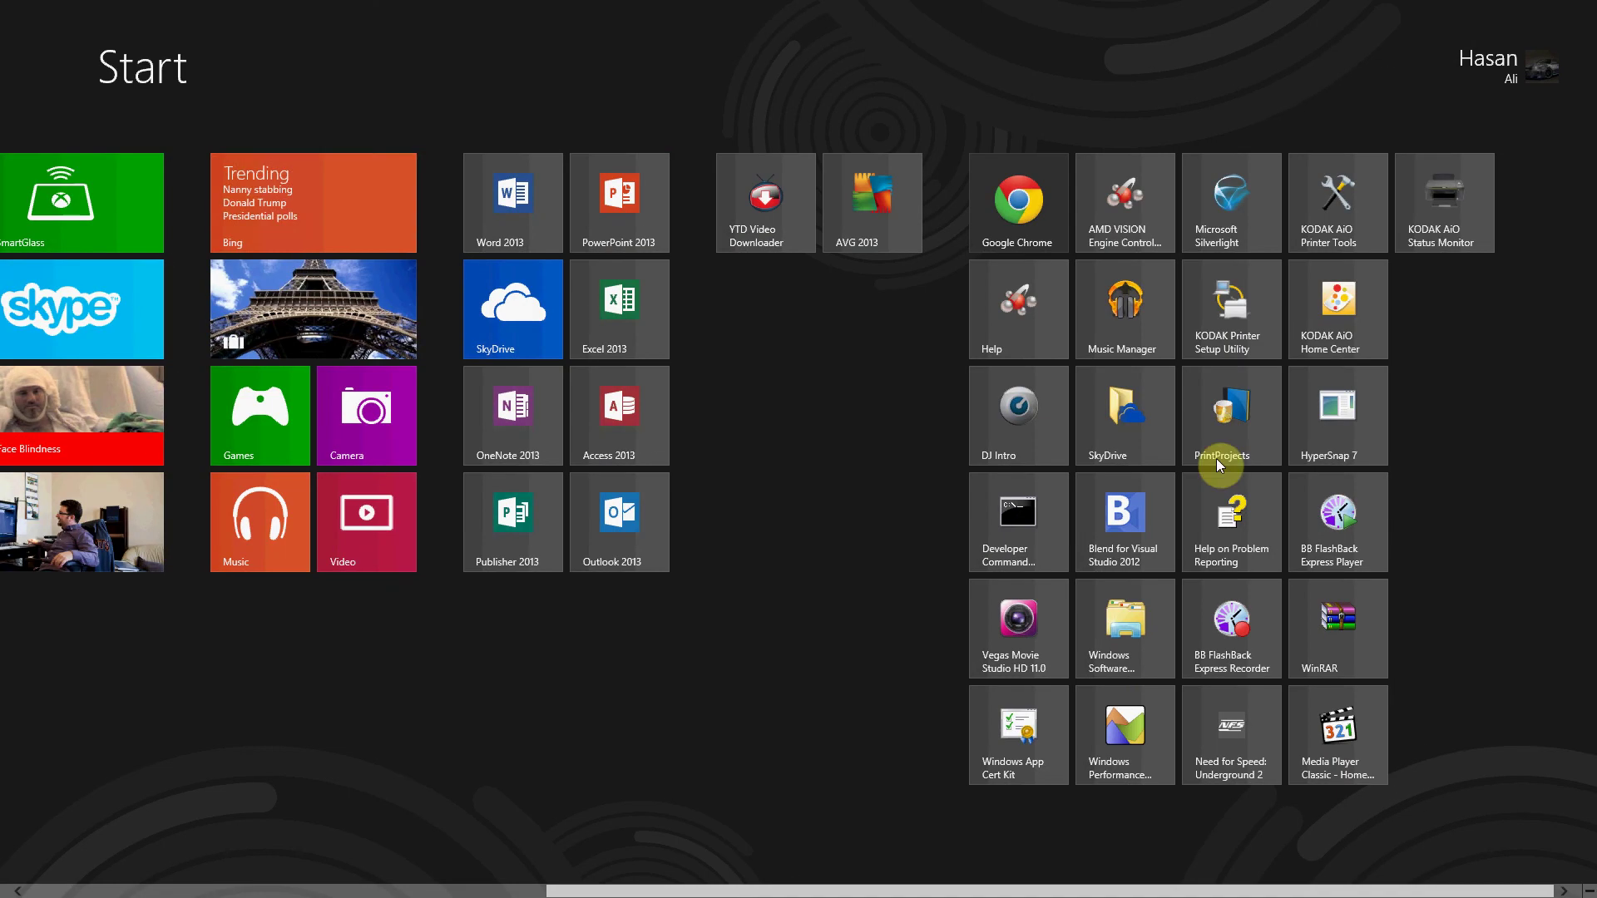
drag(552, 888, 964, 891)
- Search the Start screen for 'cal', correcting the typos along the way
click(1558, 285)
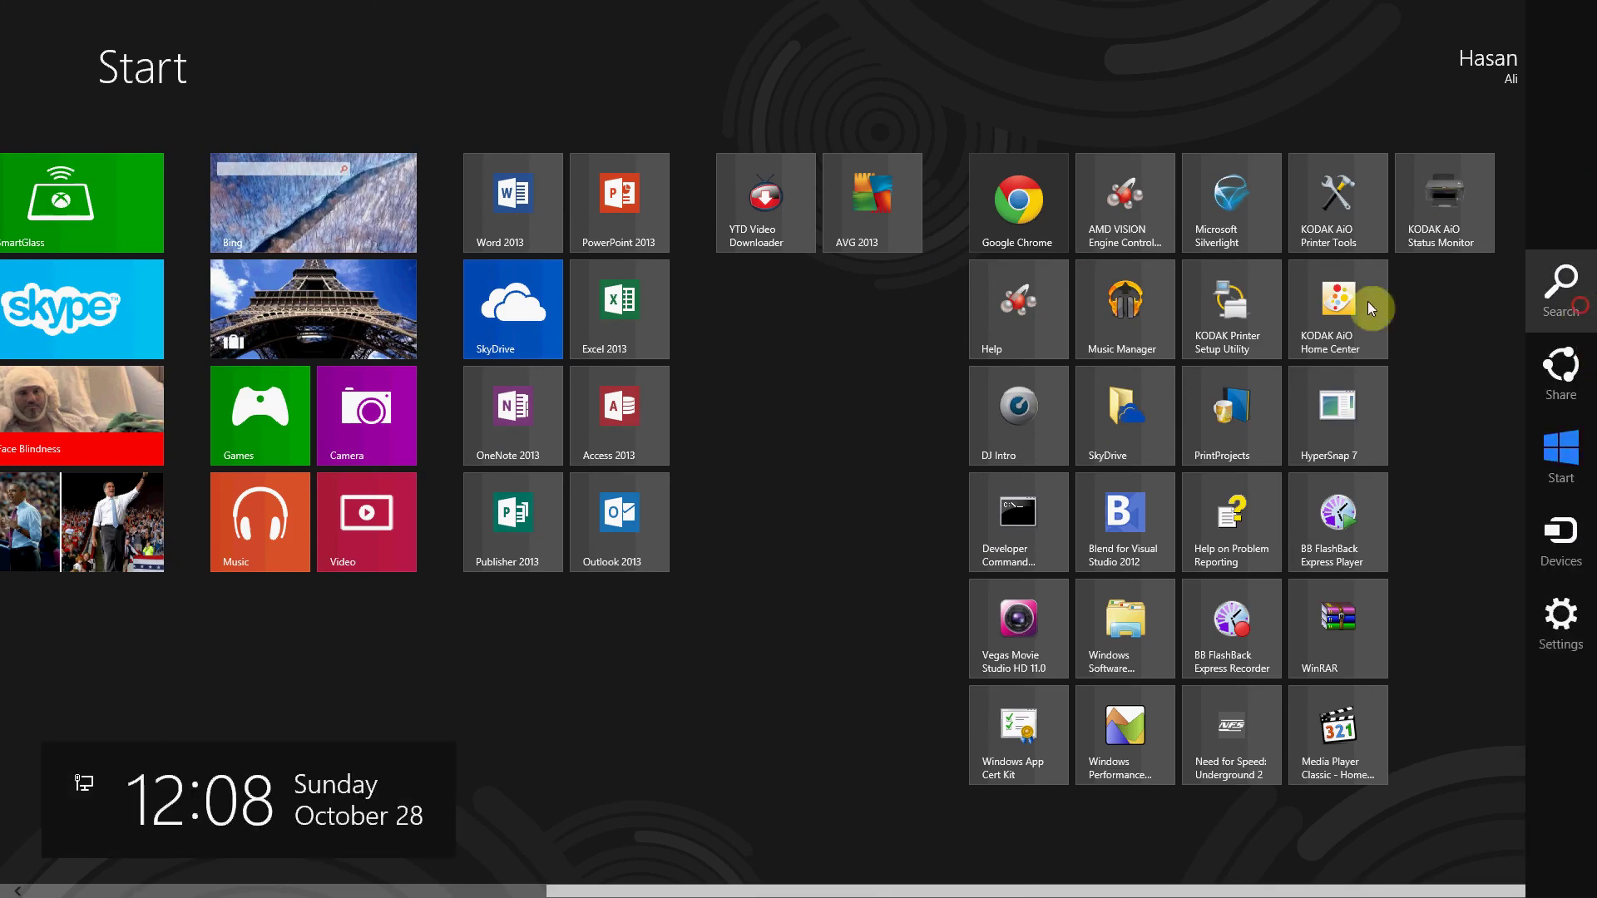
text(cacl)
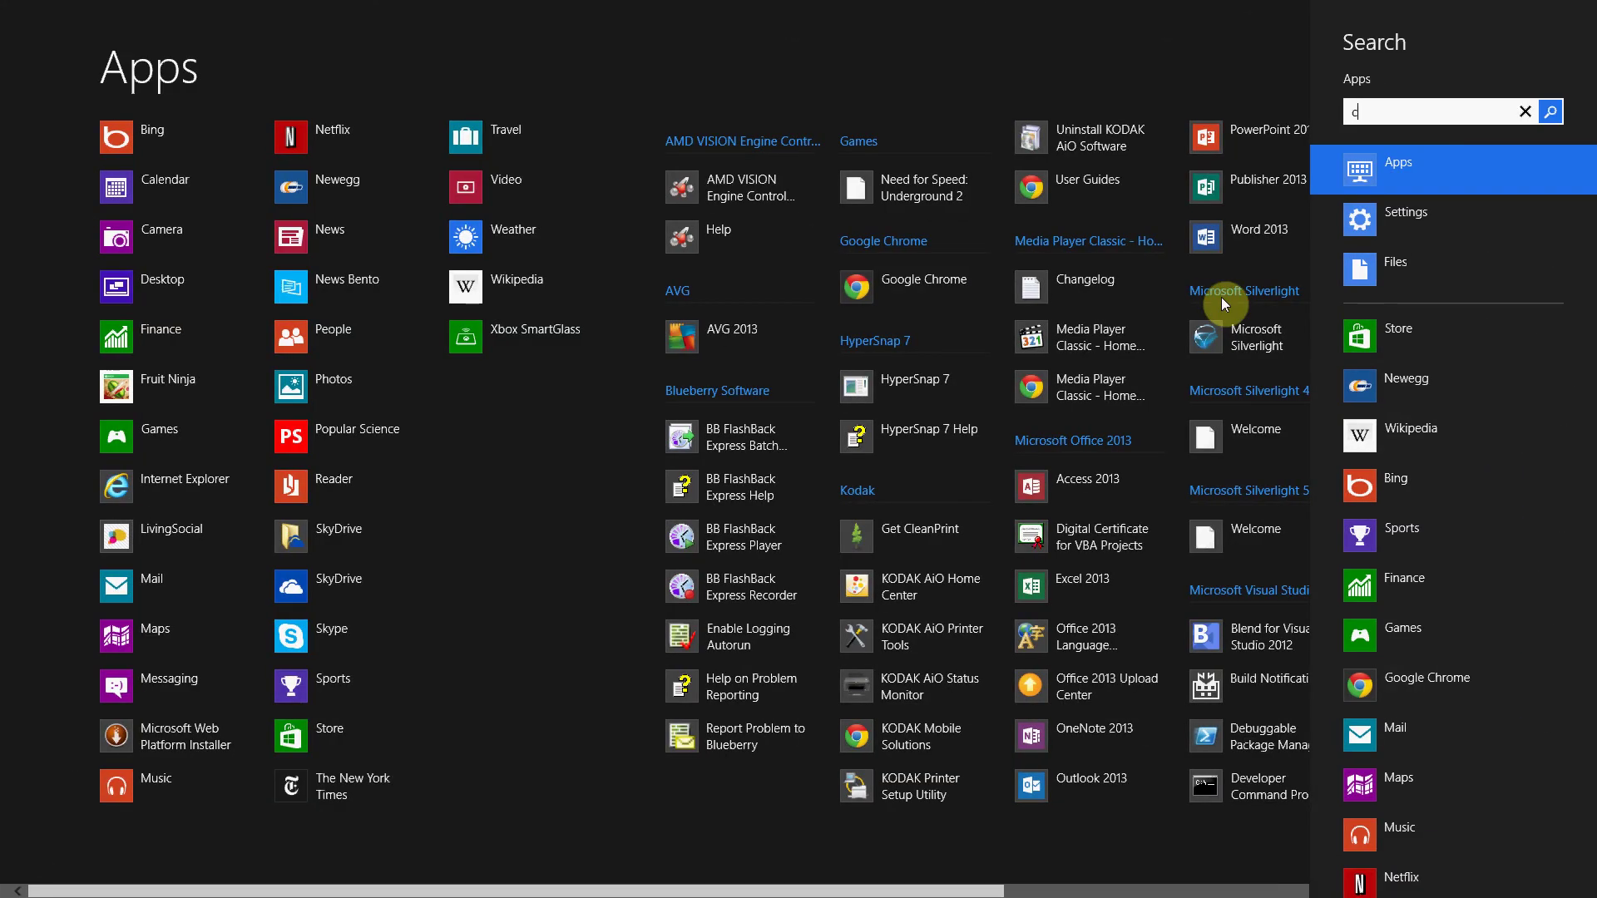
key(BackSpace)
text(=)
key(BackSpace)
key(BackSpace)
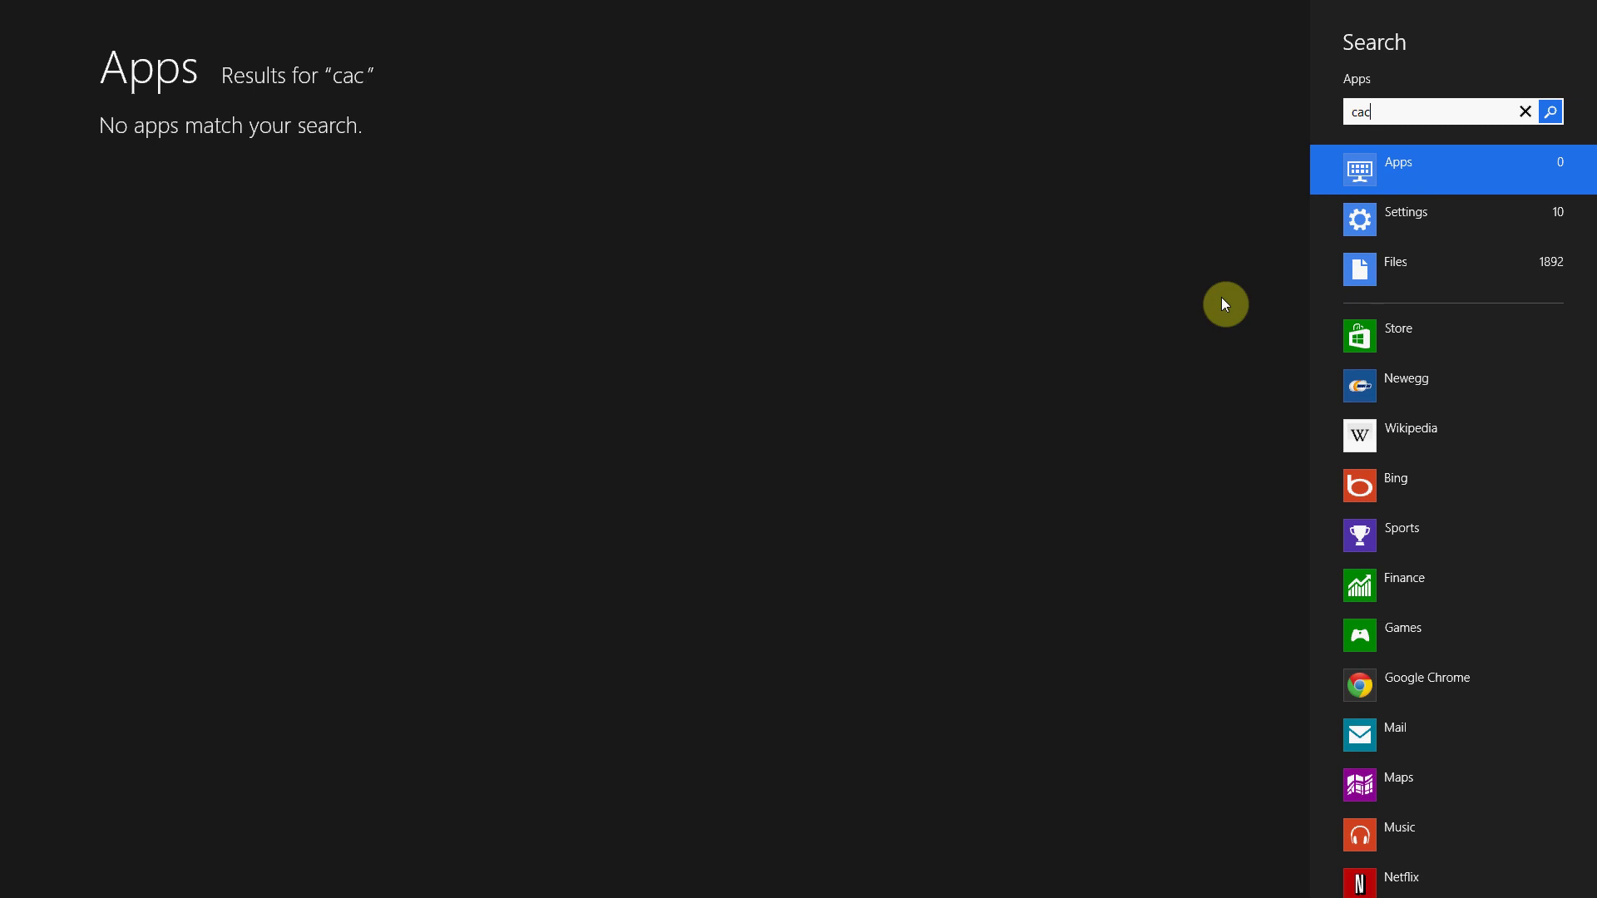
text(l)
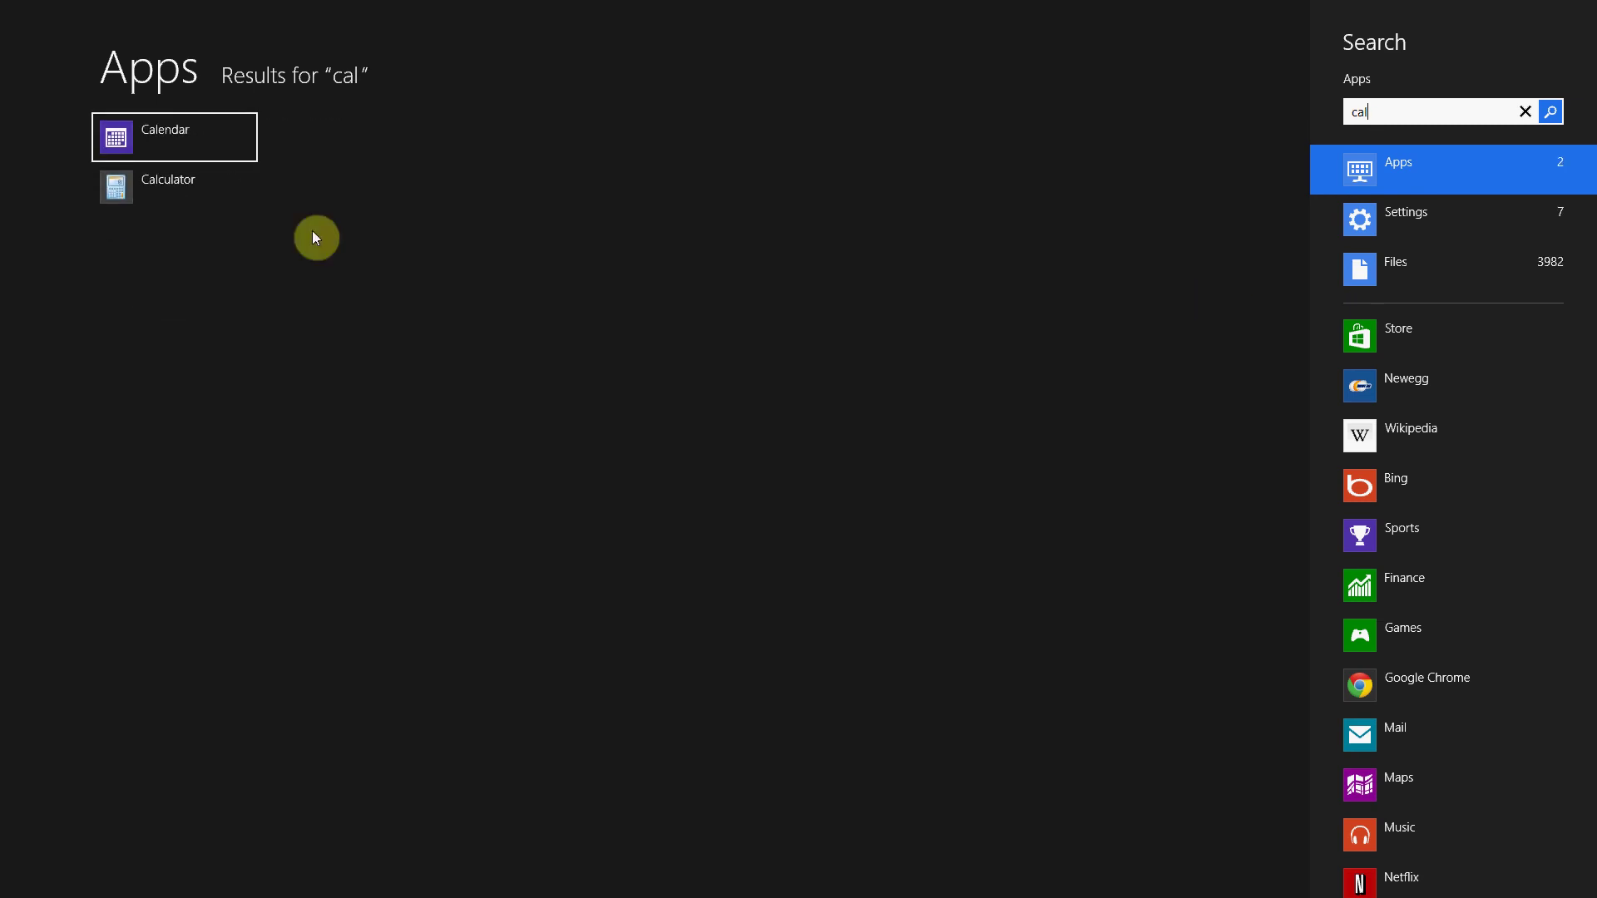
- Switch the 'cal' results to Settings, then Files, then the Store's 412 apps
click(1461, 229)
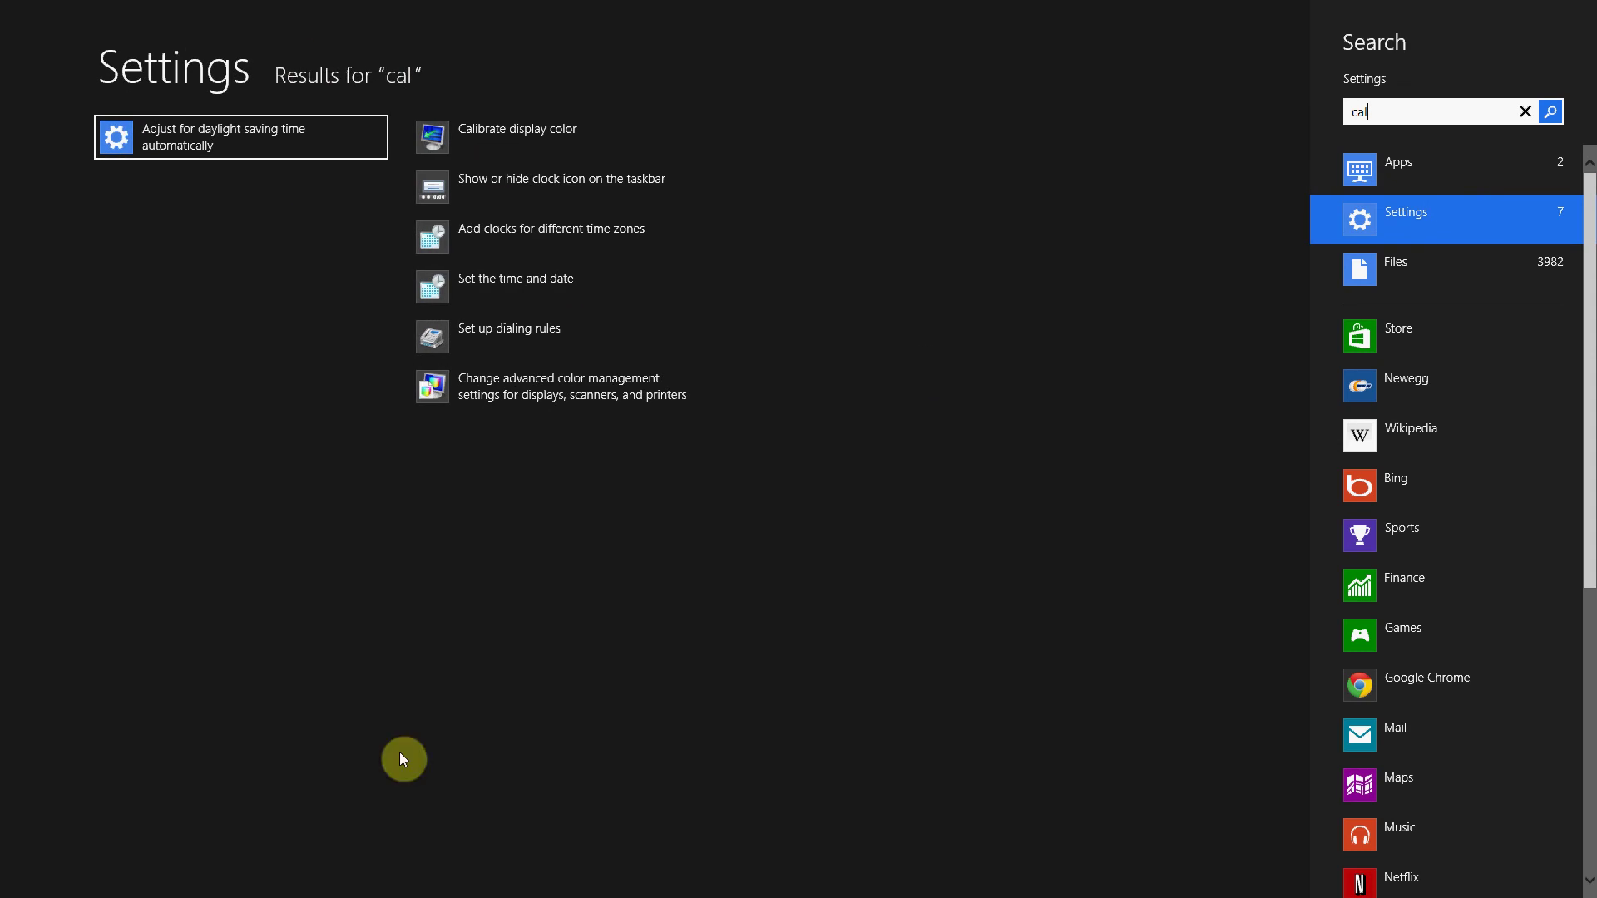
click(1398, 276)
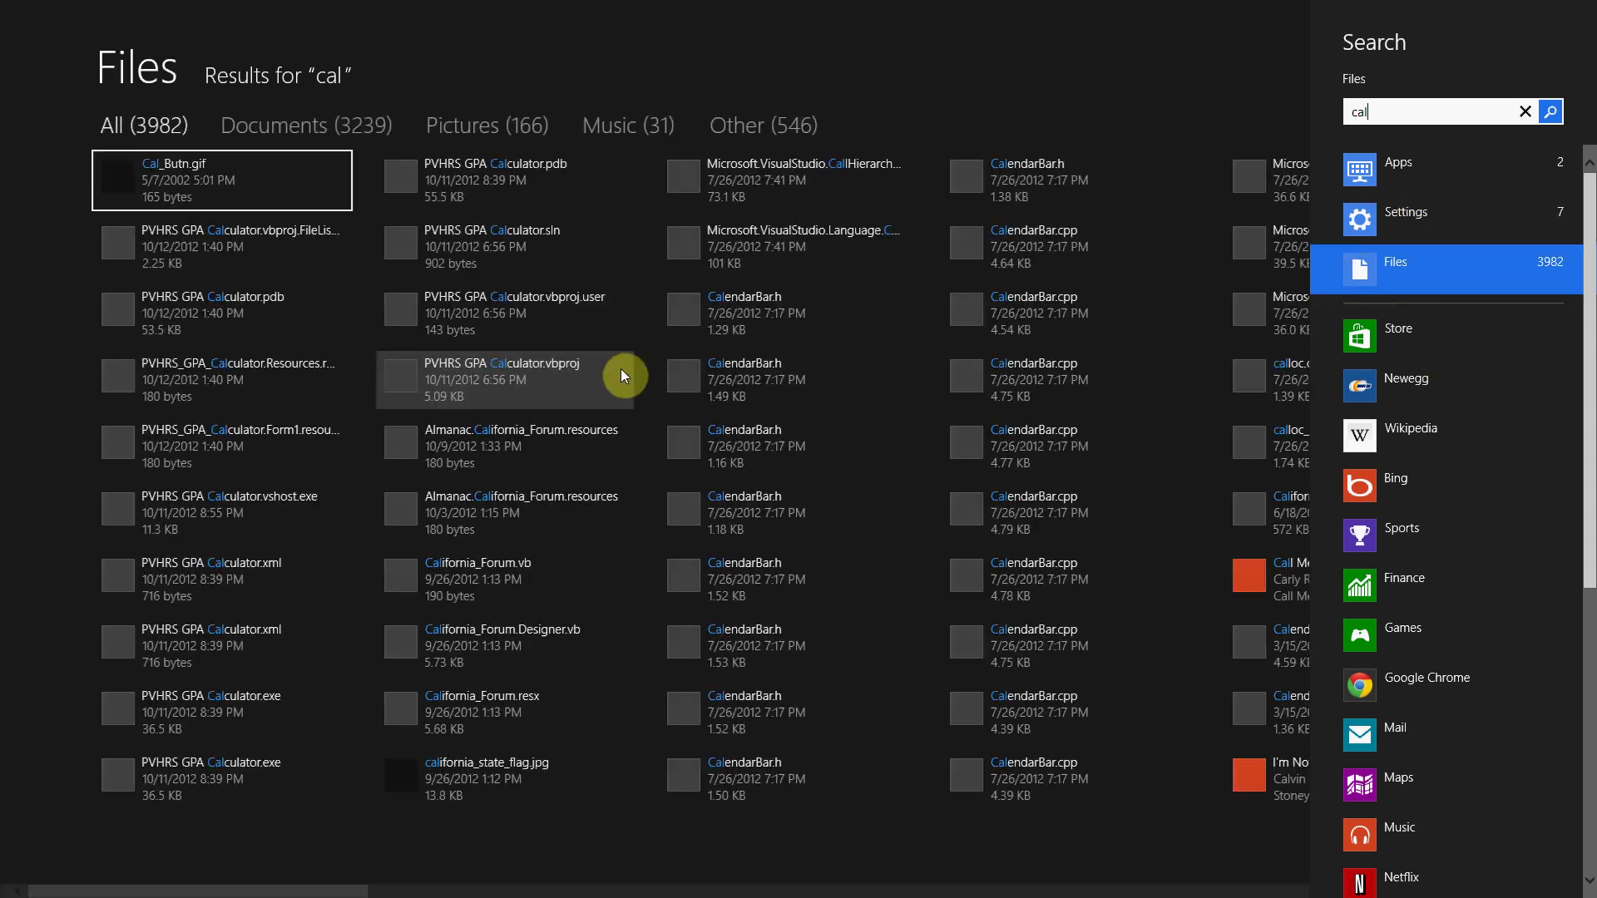
click(1423, 349)
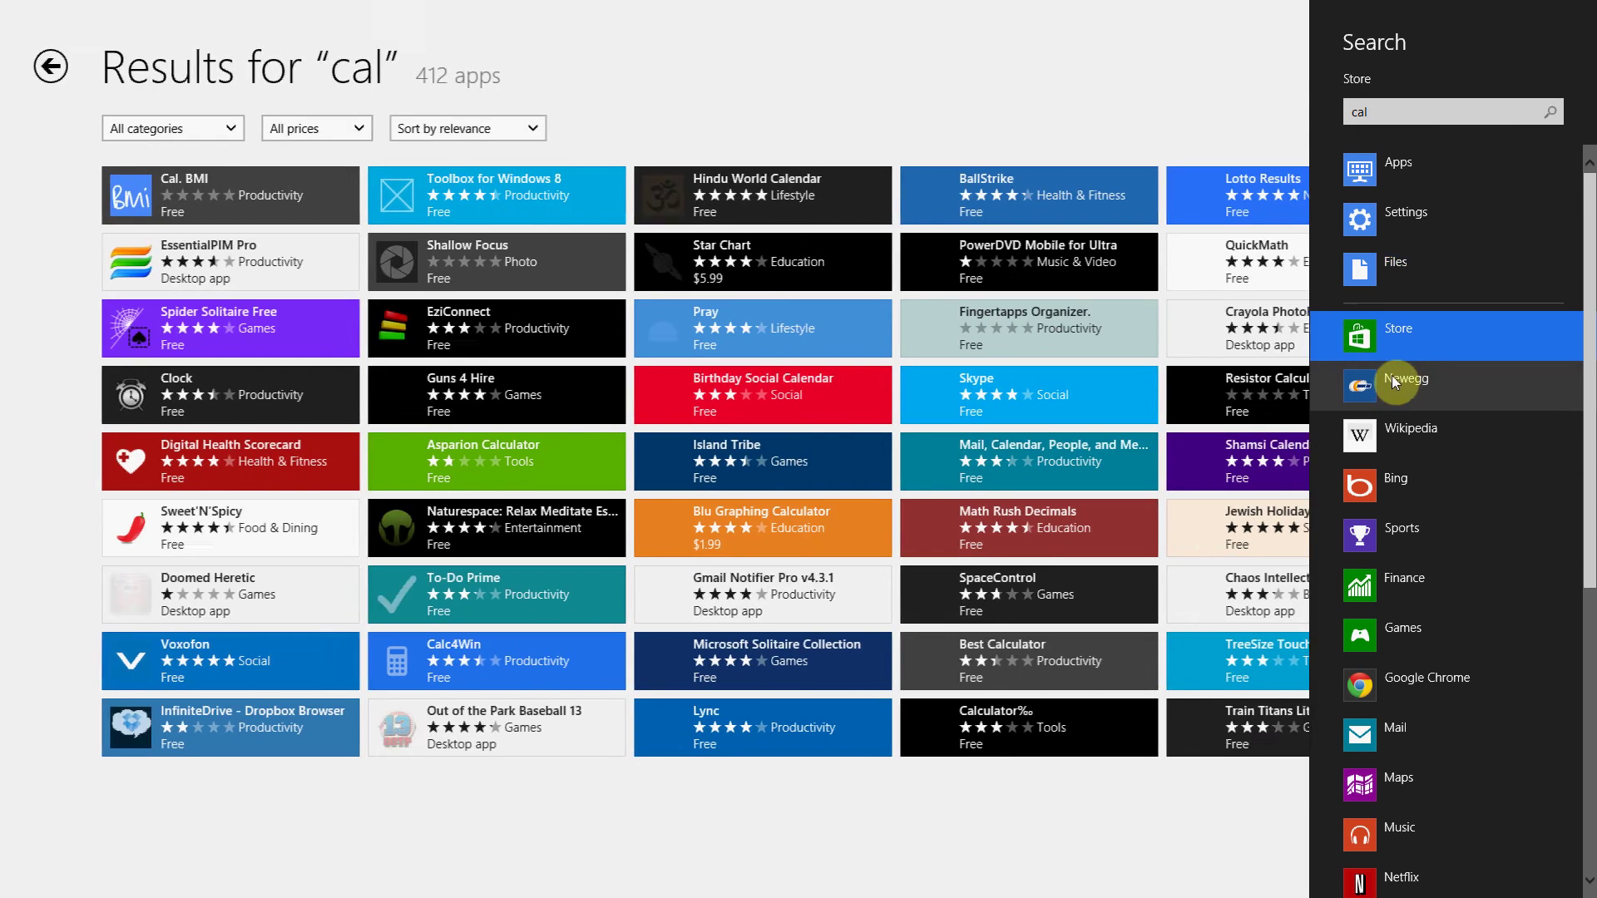
- Run the 'cal' search in Newegg, Bing, Sports, Finance, Games, Chrome, Mail, Maps and Music
click(1391, 381)
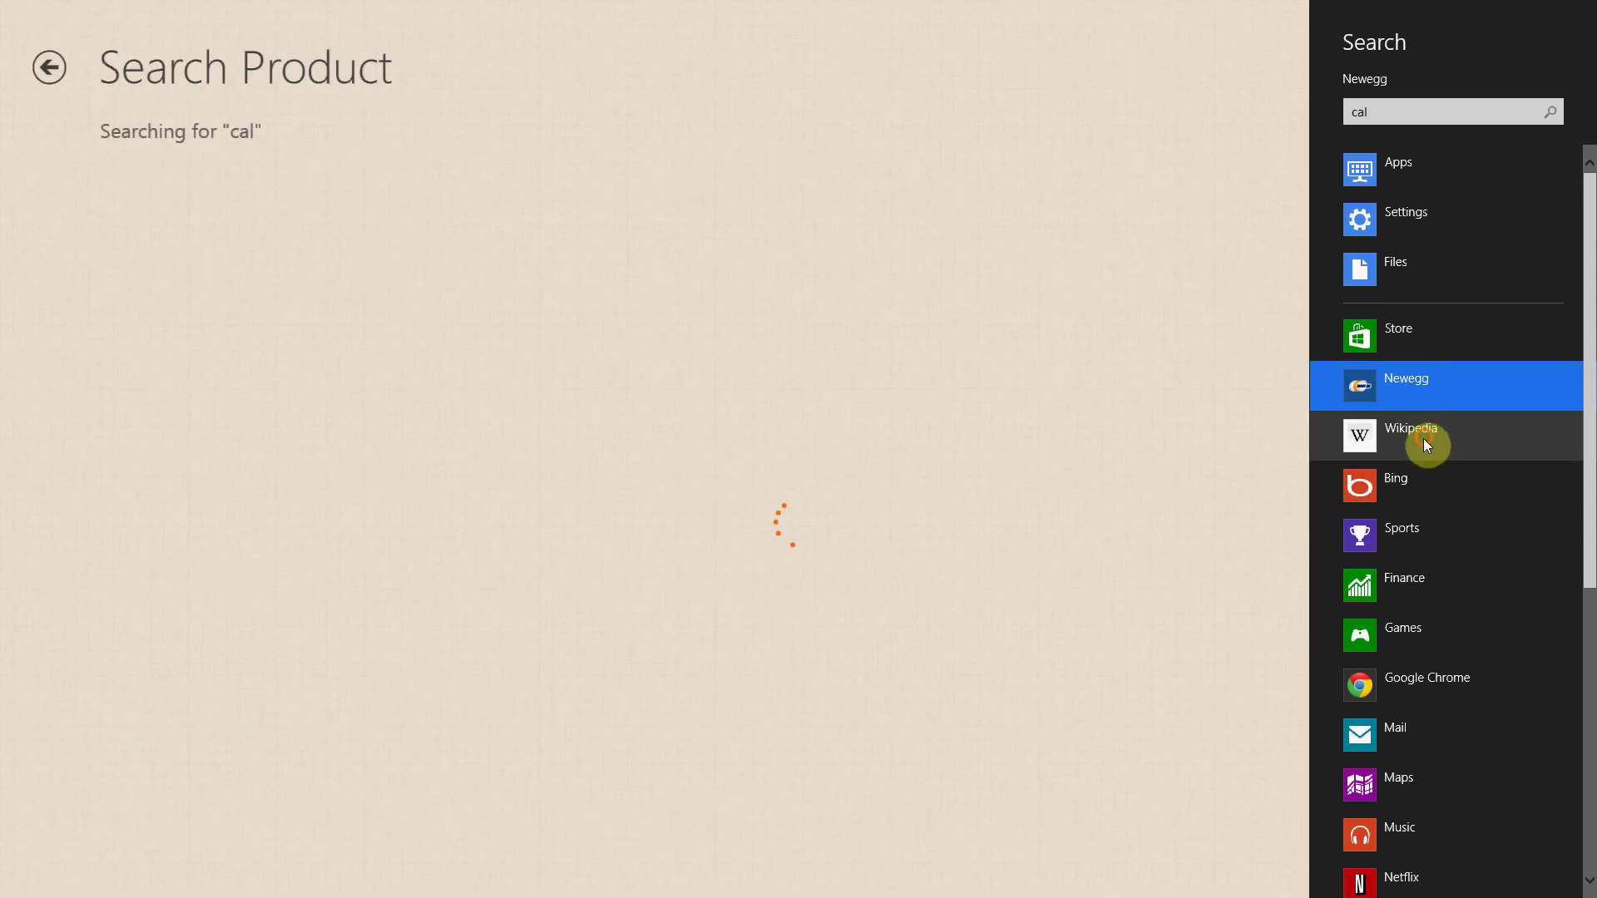
click(1404, 499)
click(1406, 532)
click(1402, 575)
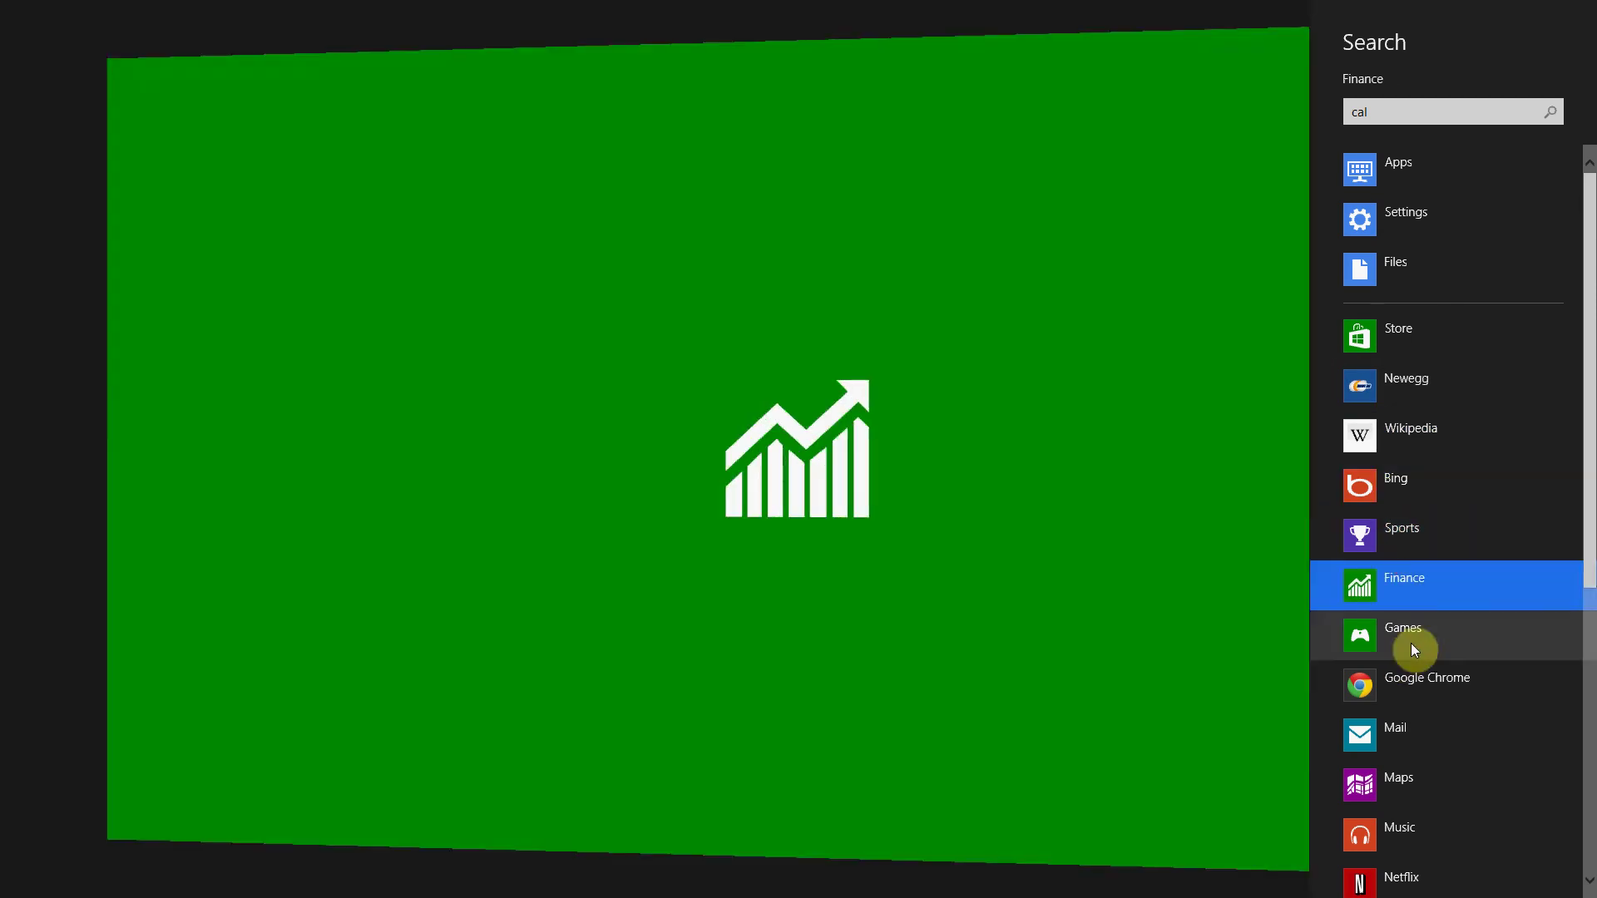
click(1410, 640)
click(1432, 693)
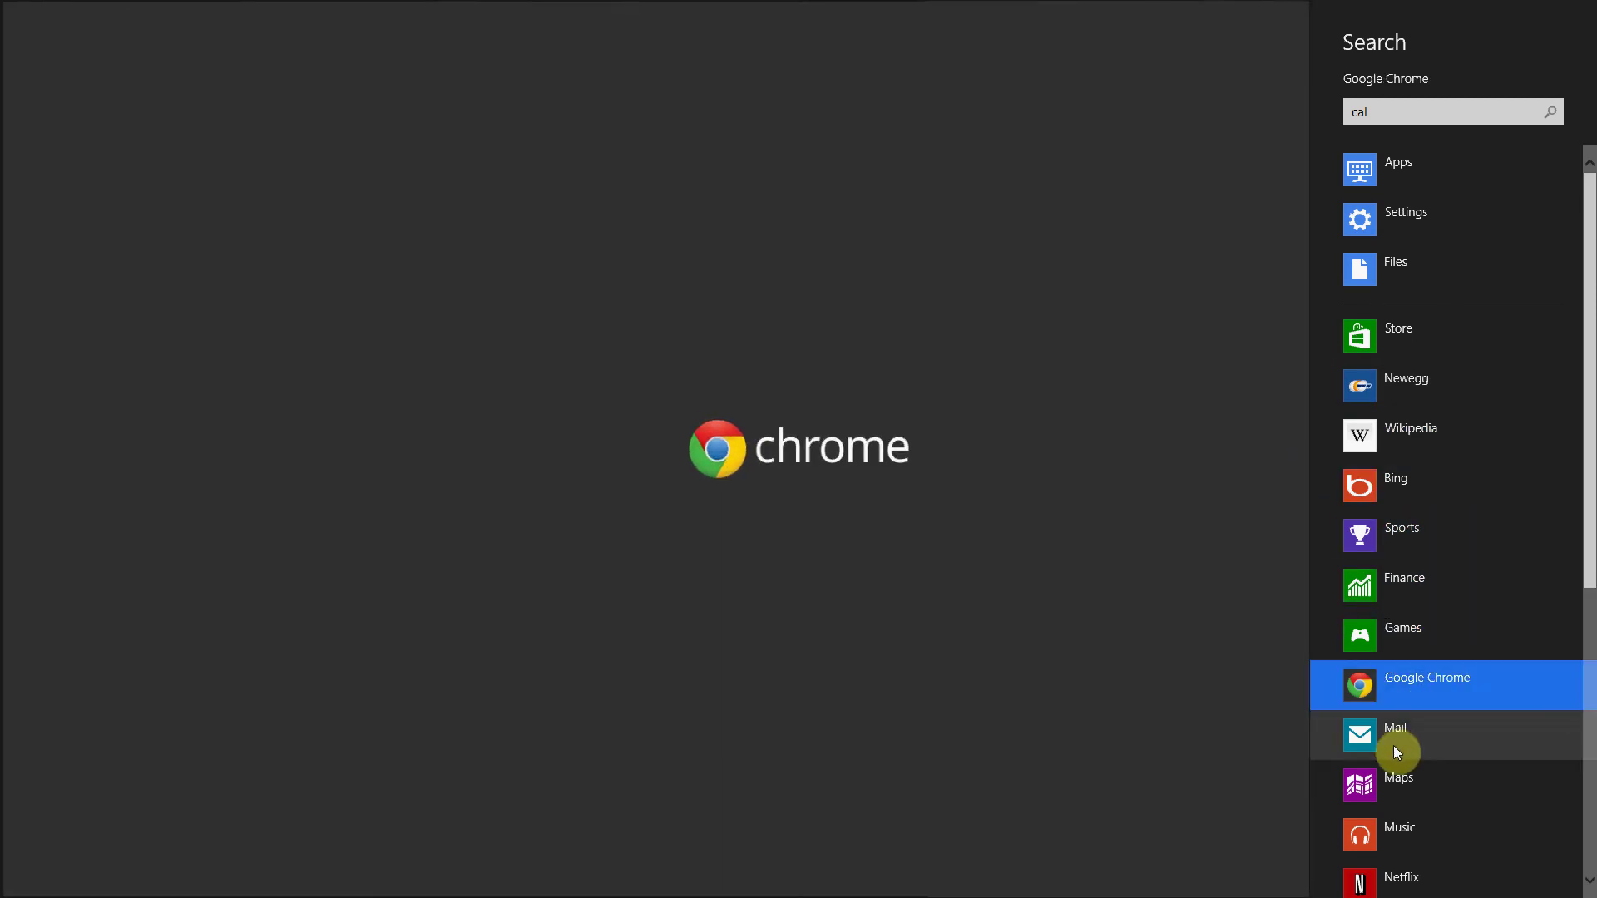
click(1395, 748)
click(1423, 778)
click(1405, 832)
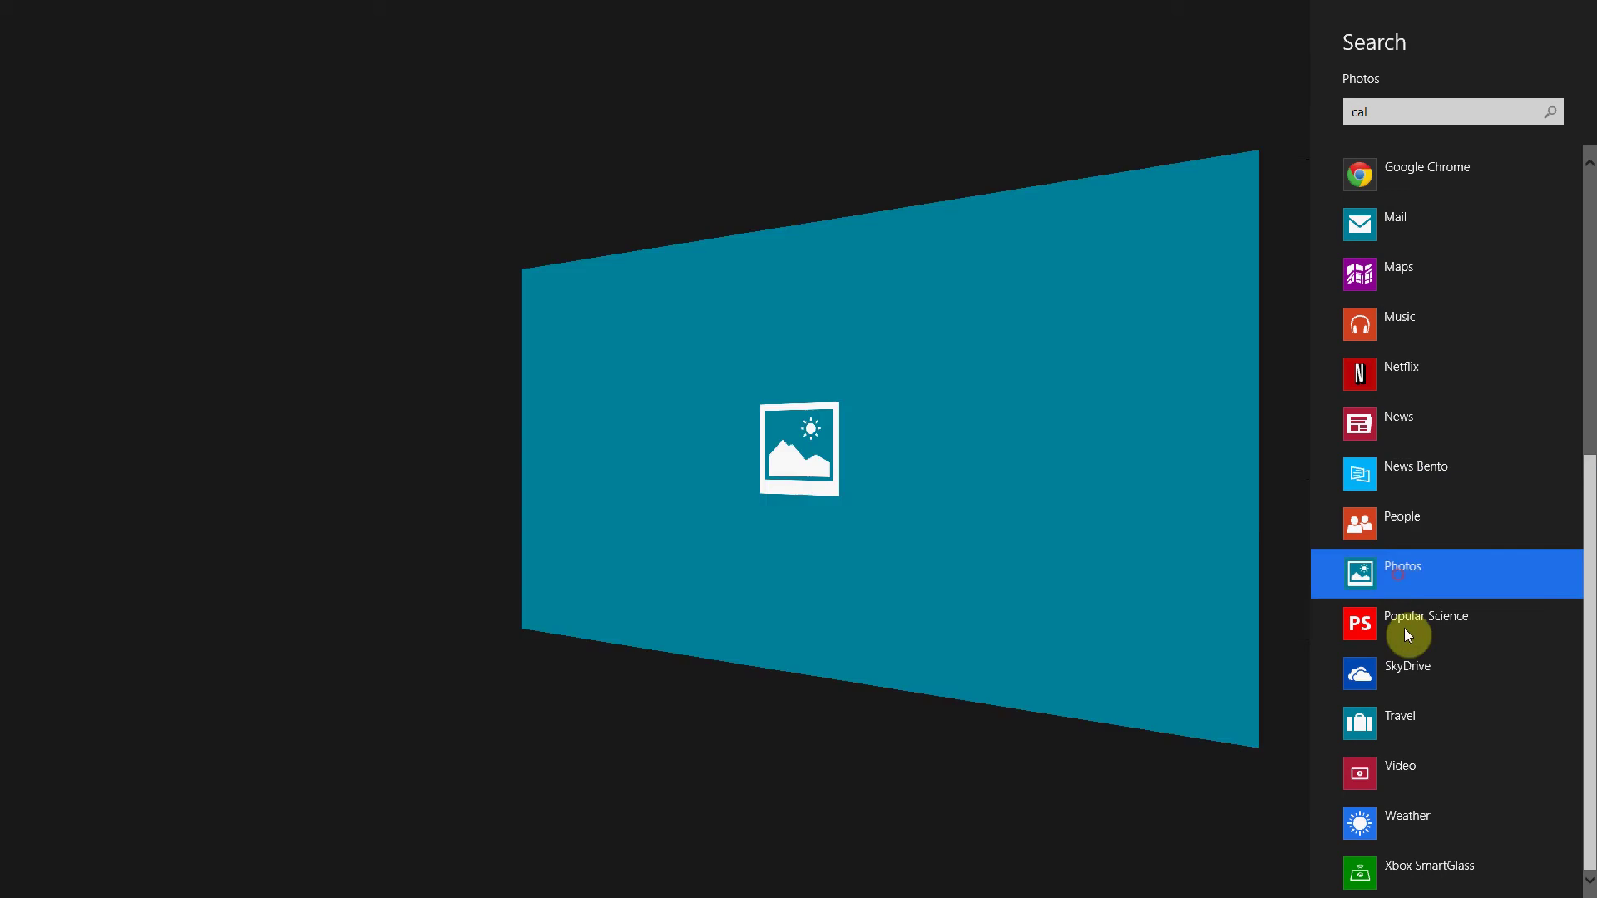
- Run 'cal' in Popular Science, SkyDrive, Travel, Video, Weather and finally Xbox SmartGlass
click(1417, 622)
click(1415, 670)
click(1417, 740)
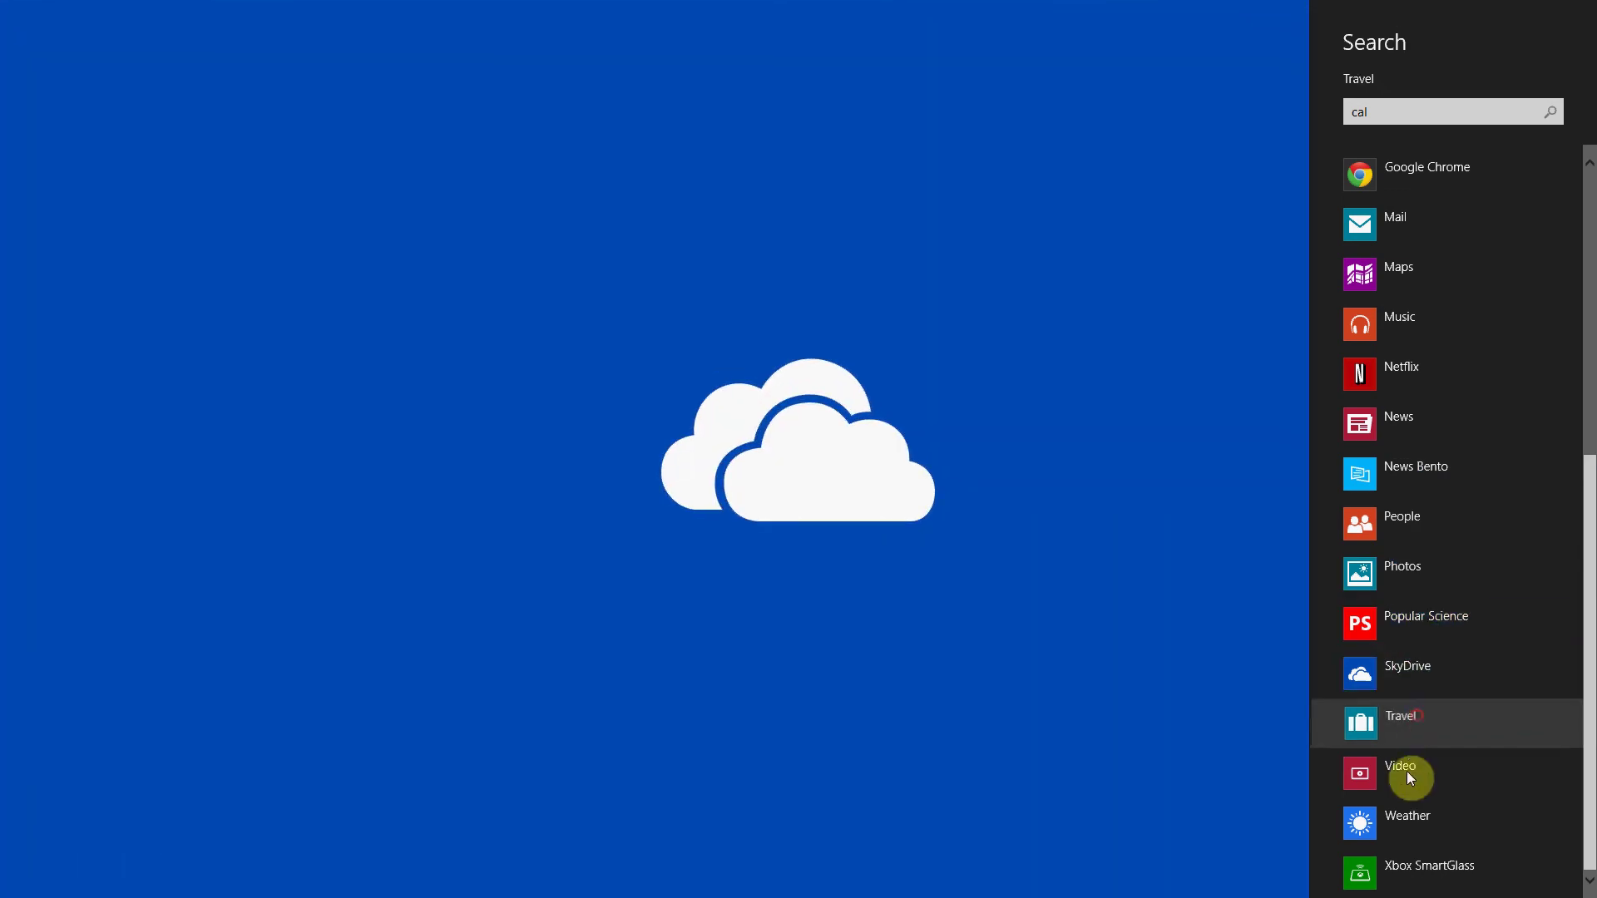
click(1406, 772)
click(1413, 823)
click(1426, 866)
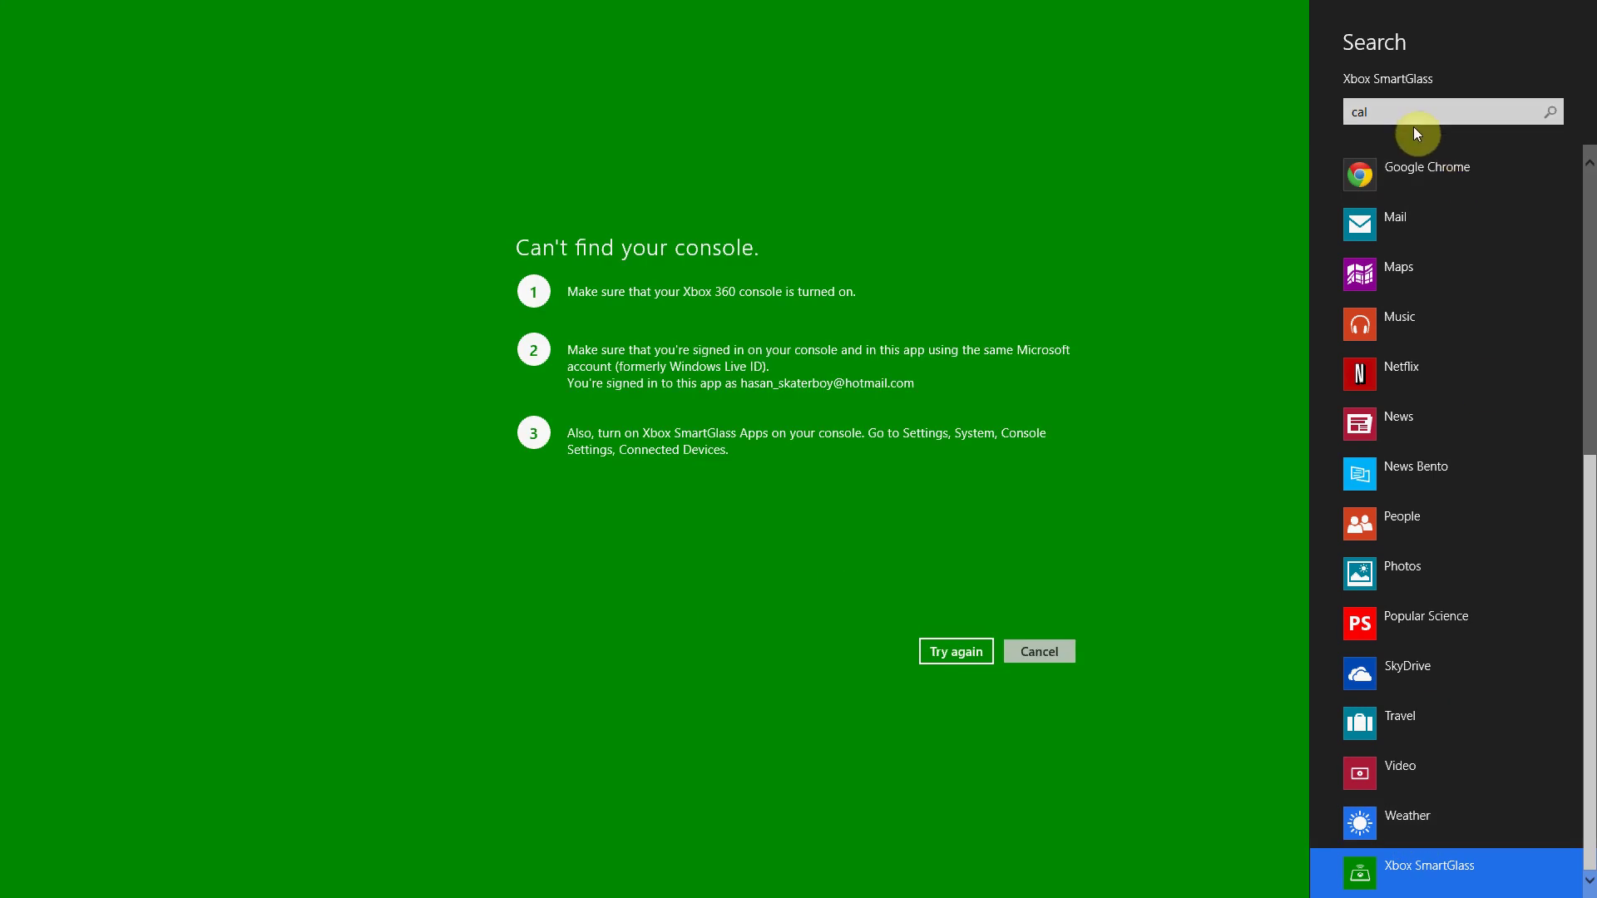
- Dismiss search, switch to the desktop, and bring up BB FlashBack Express's tray icon menu
click(1206, 838)
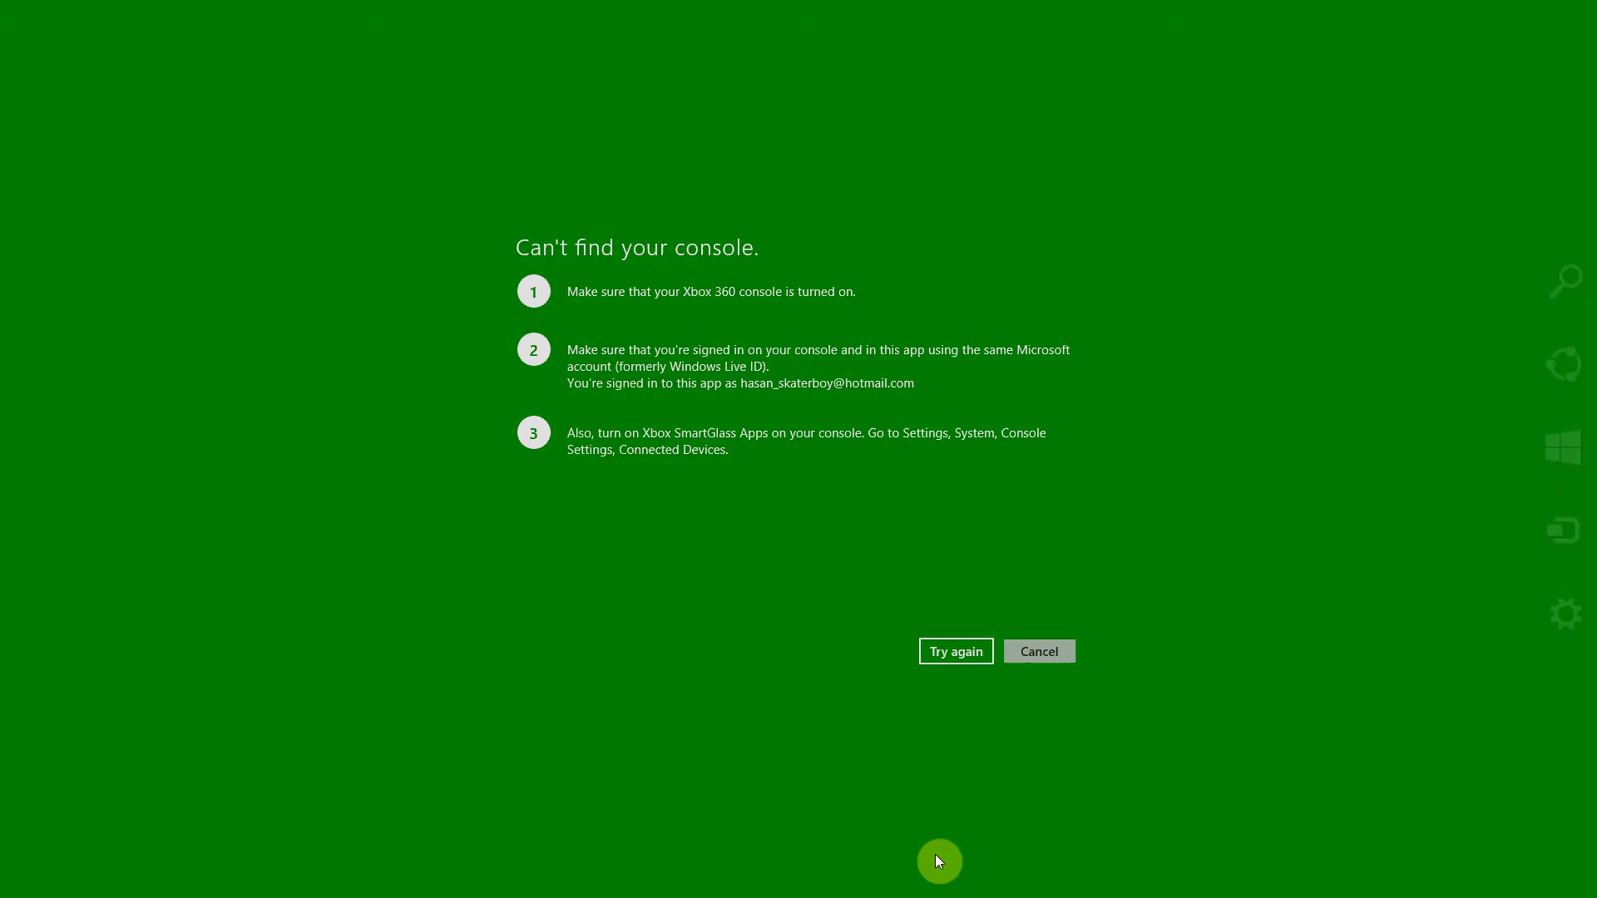
key(super)
click(228, 732)
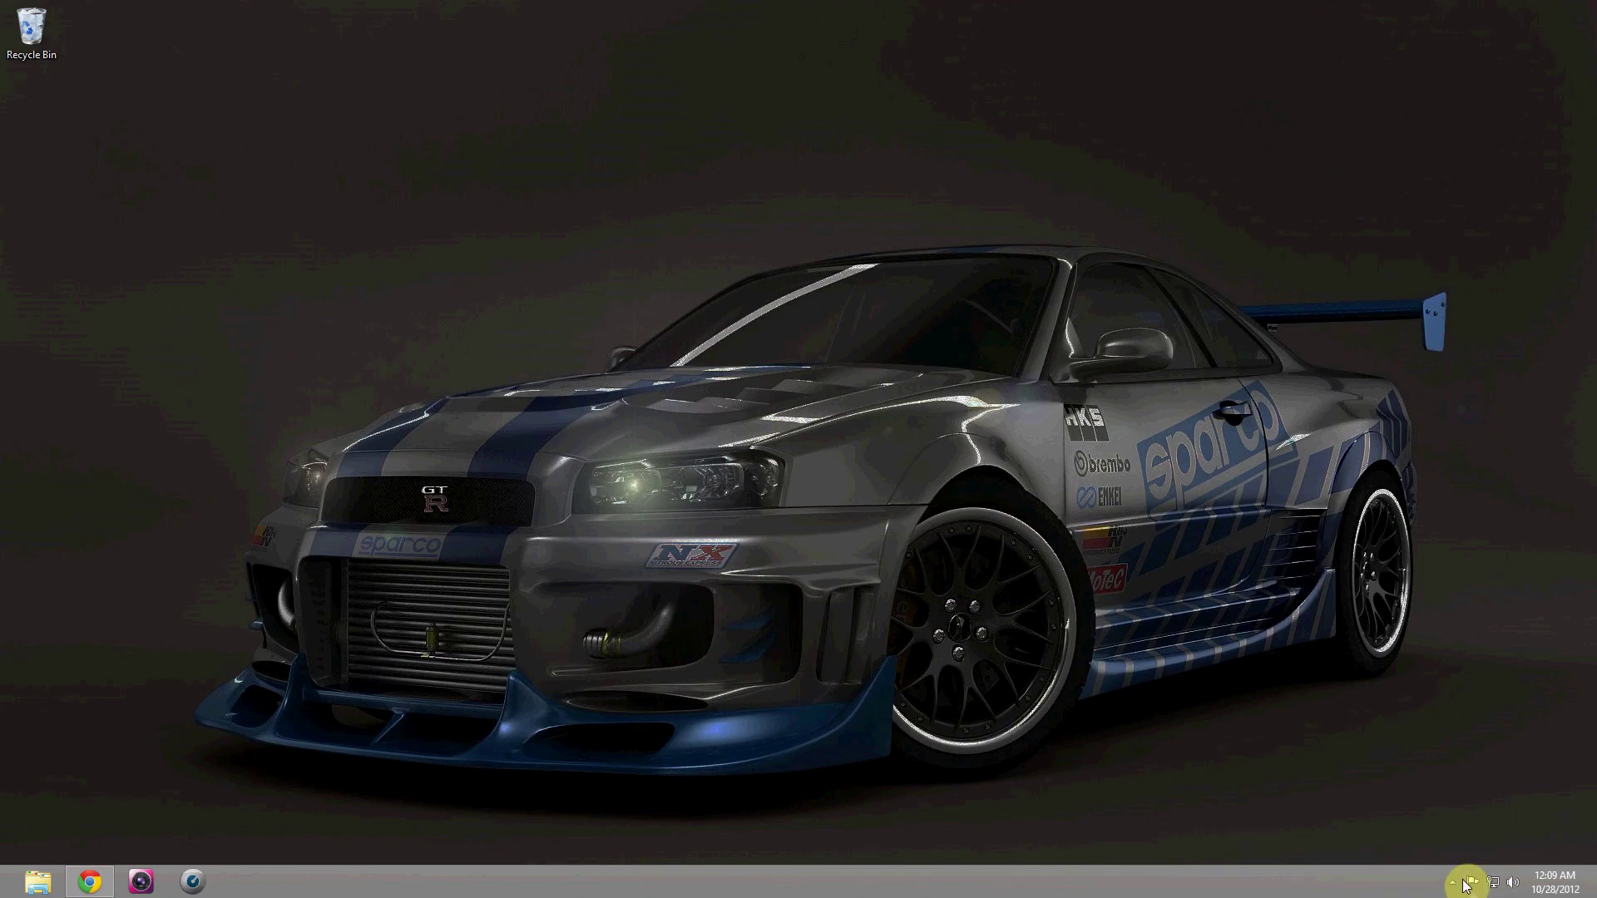
click(1453, 885)
right_click(1480, 803)
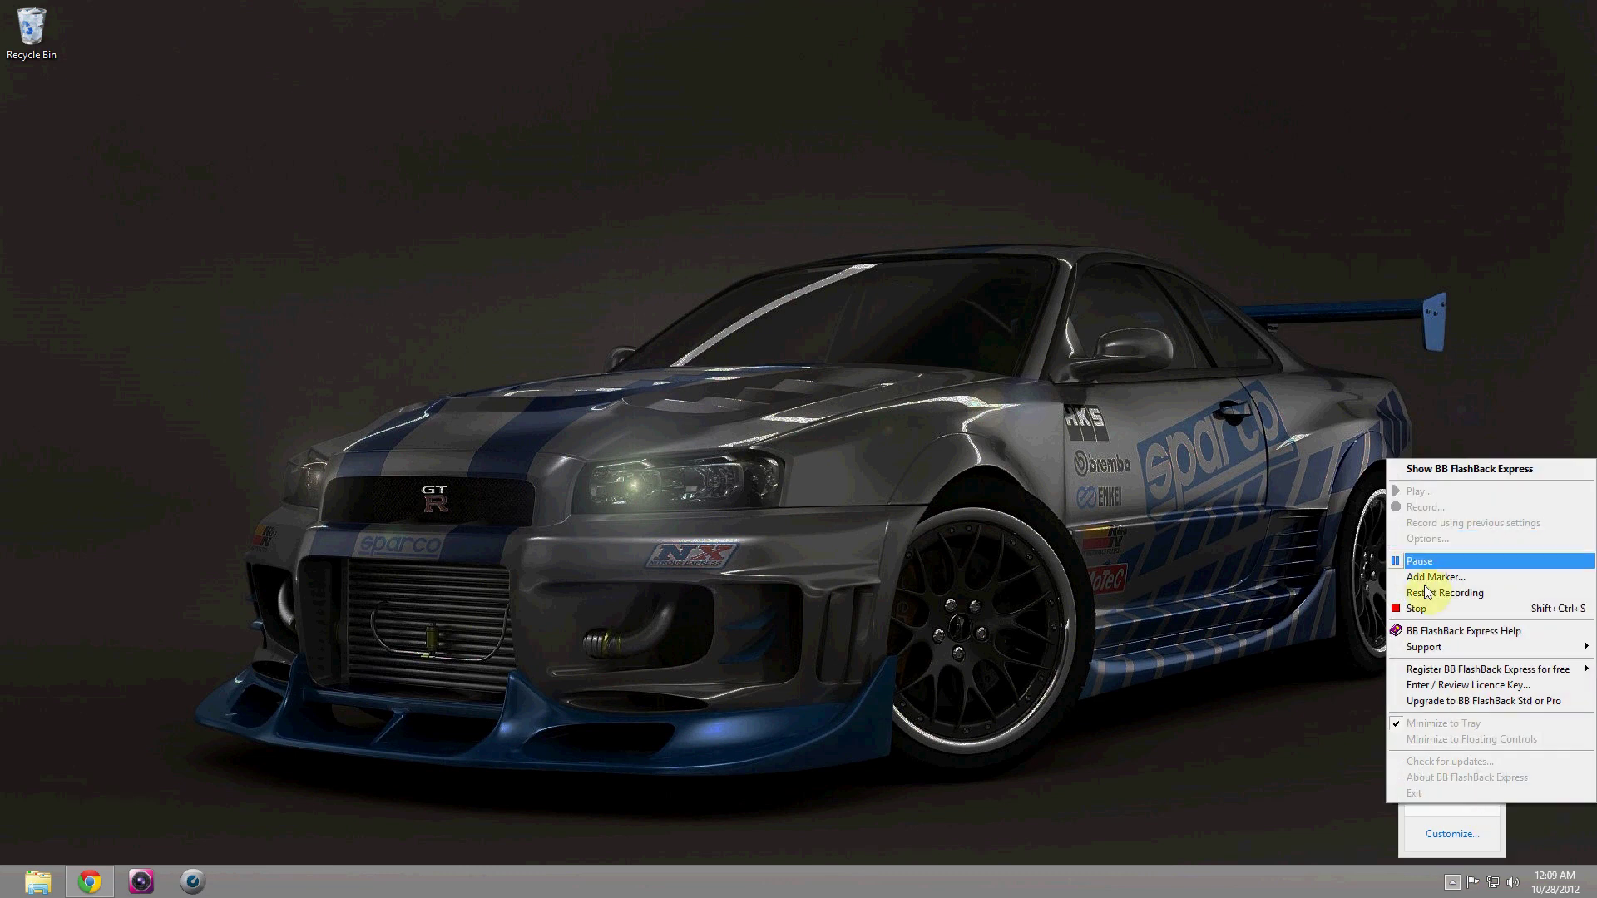